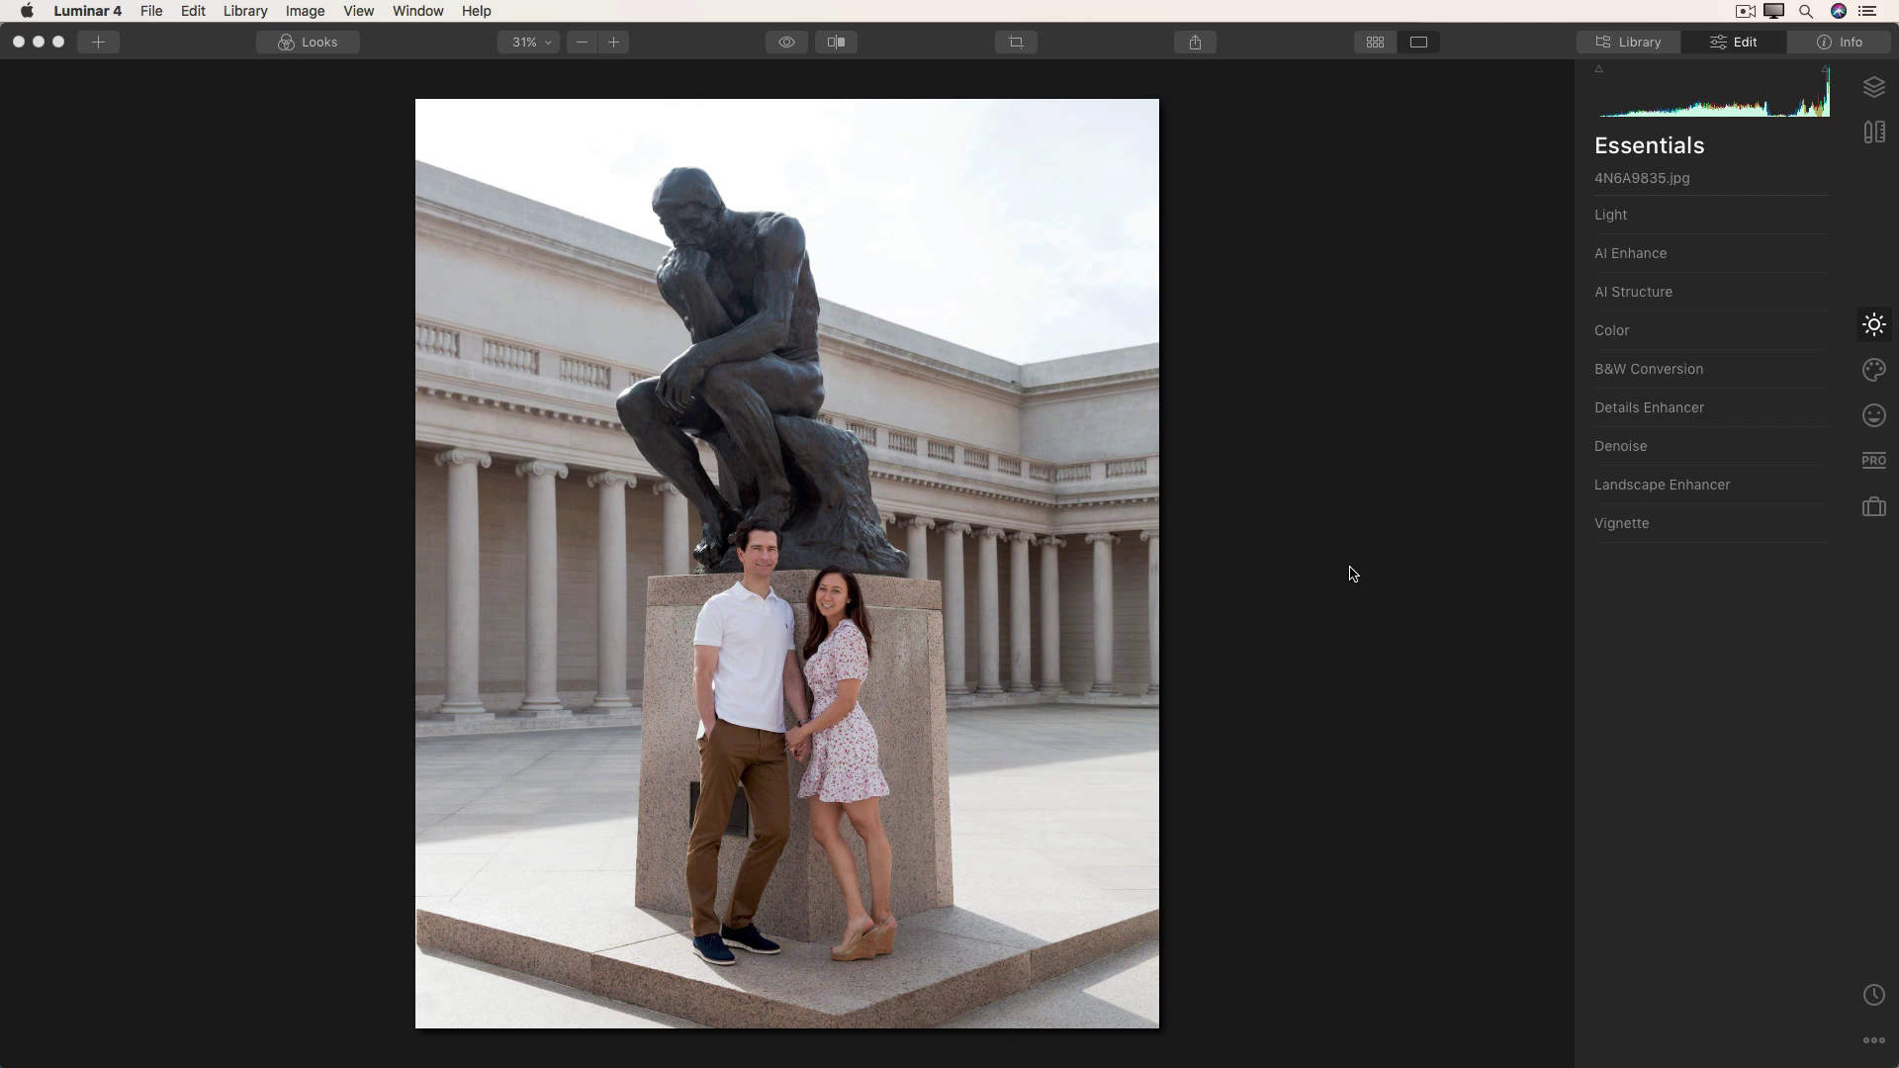
# Enhance the couple's photo in AI Enhance by raising AI Accent to about 46
pyautogui.click(1675, 581)
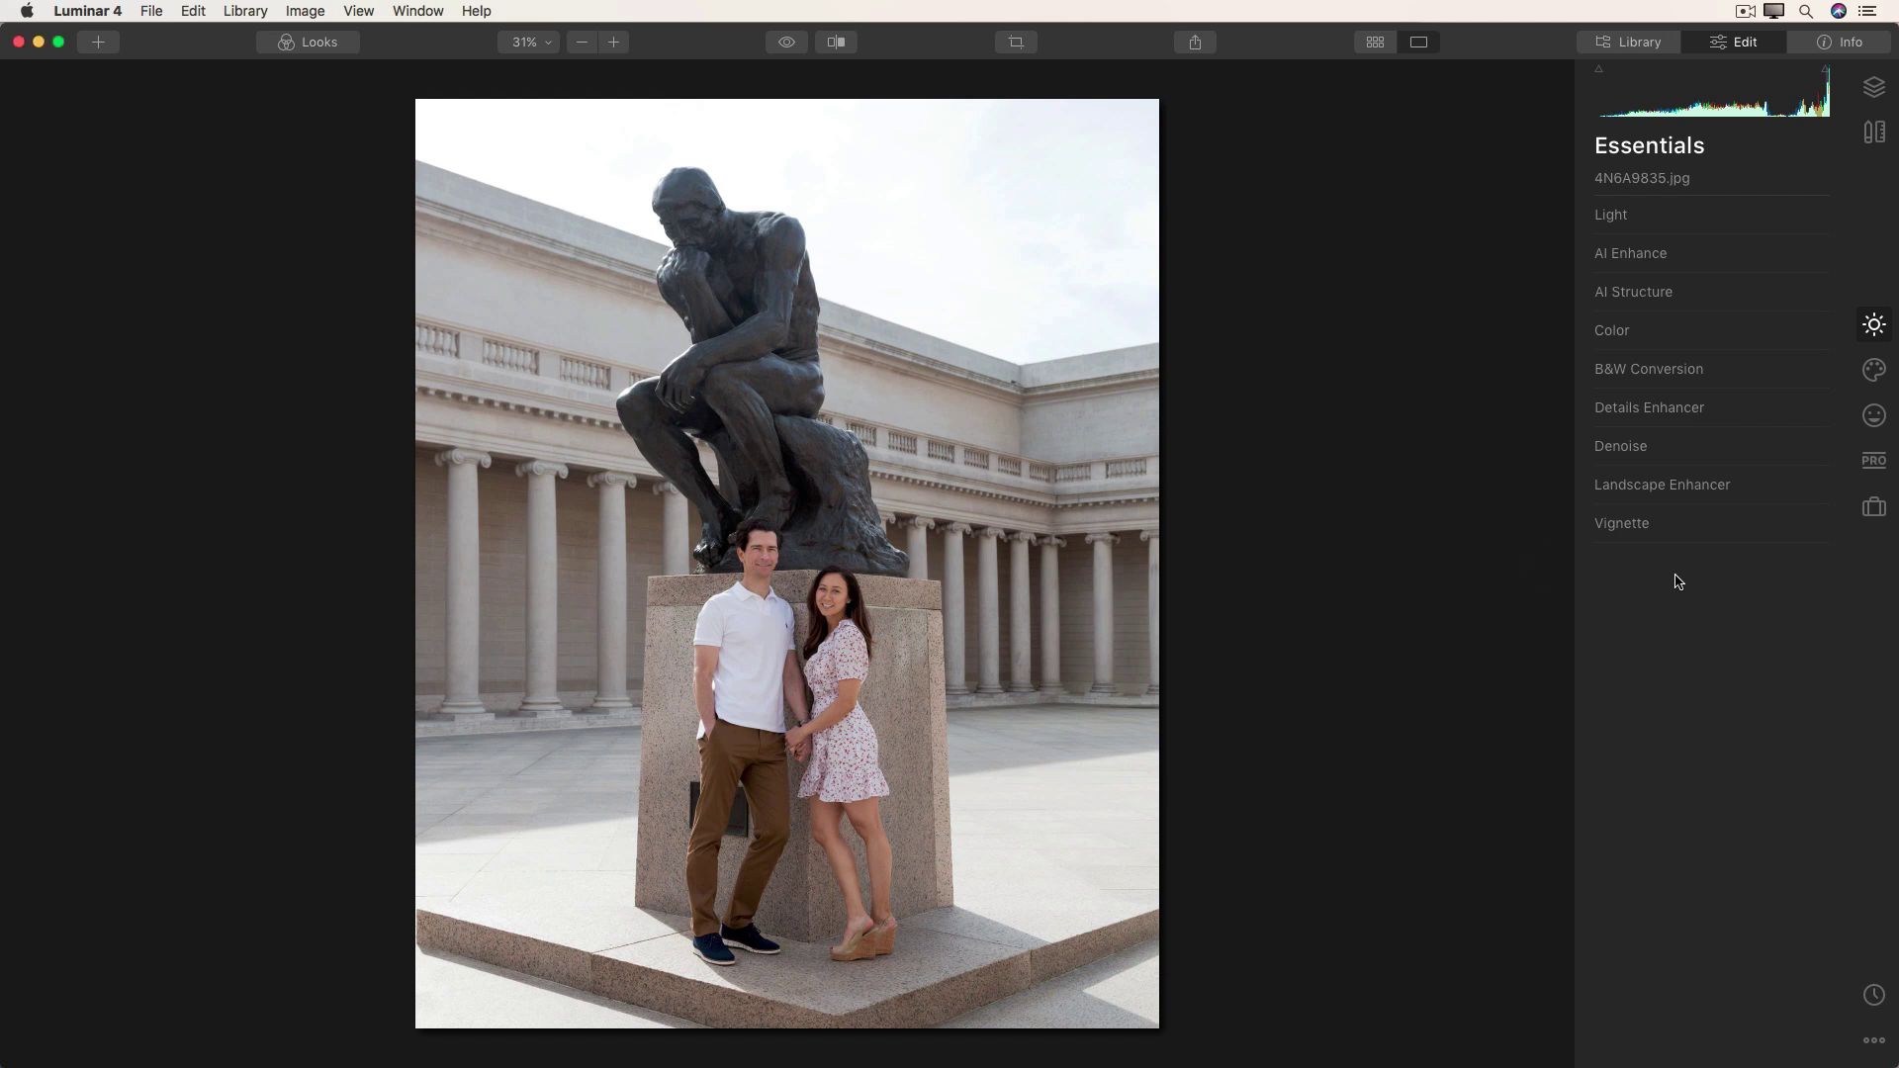
pyautogui.click(1650, 260)
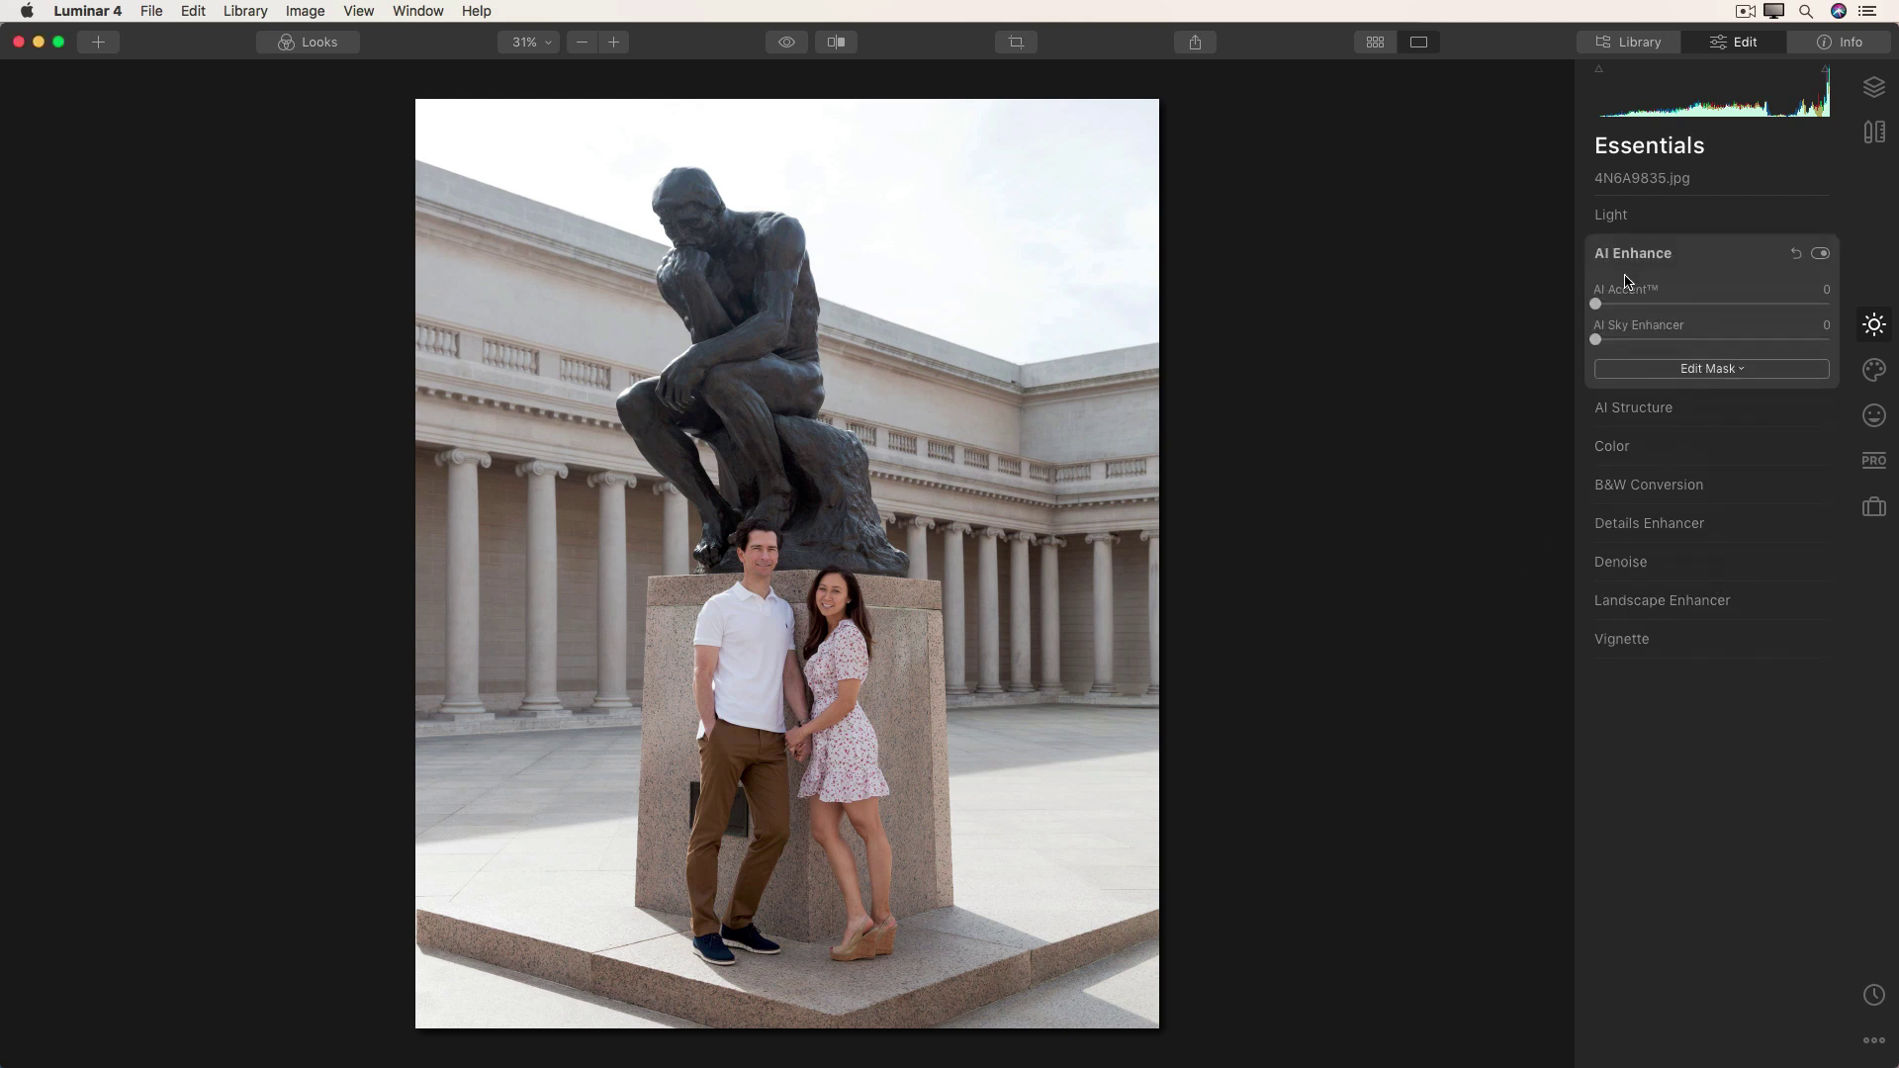
pyautogui.moveTo(1596, 307); pyautogui.dragTo(1710, 331)
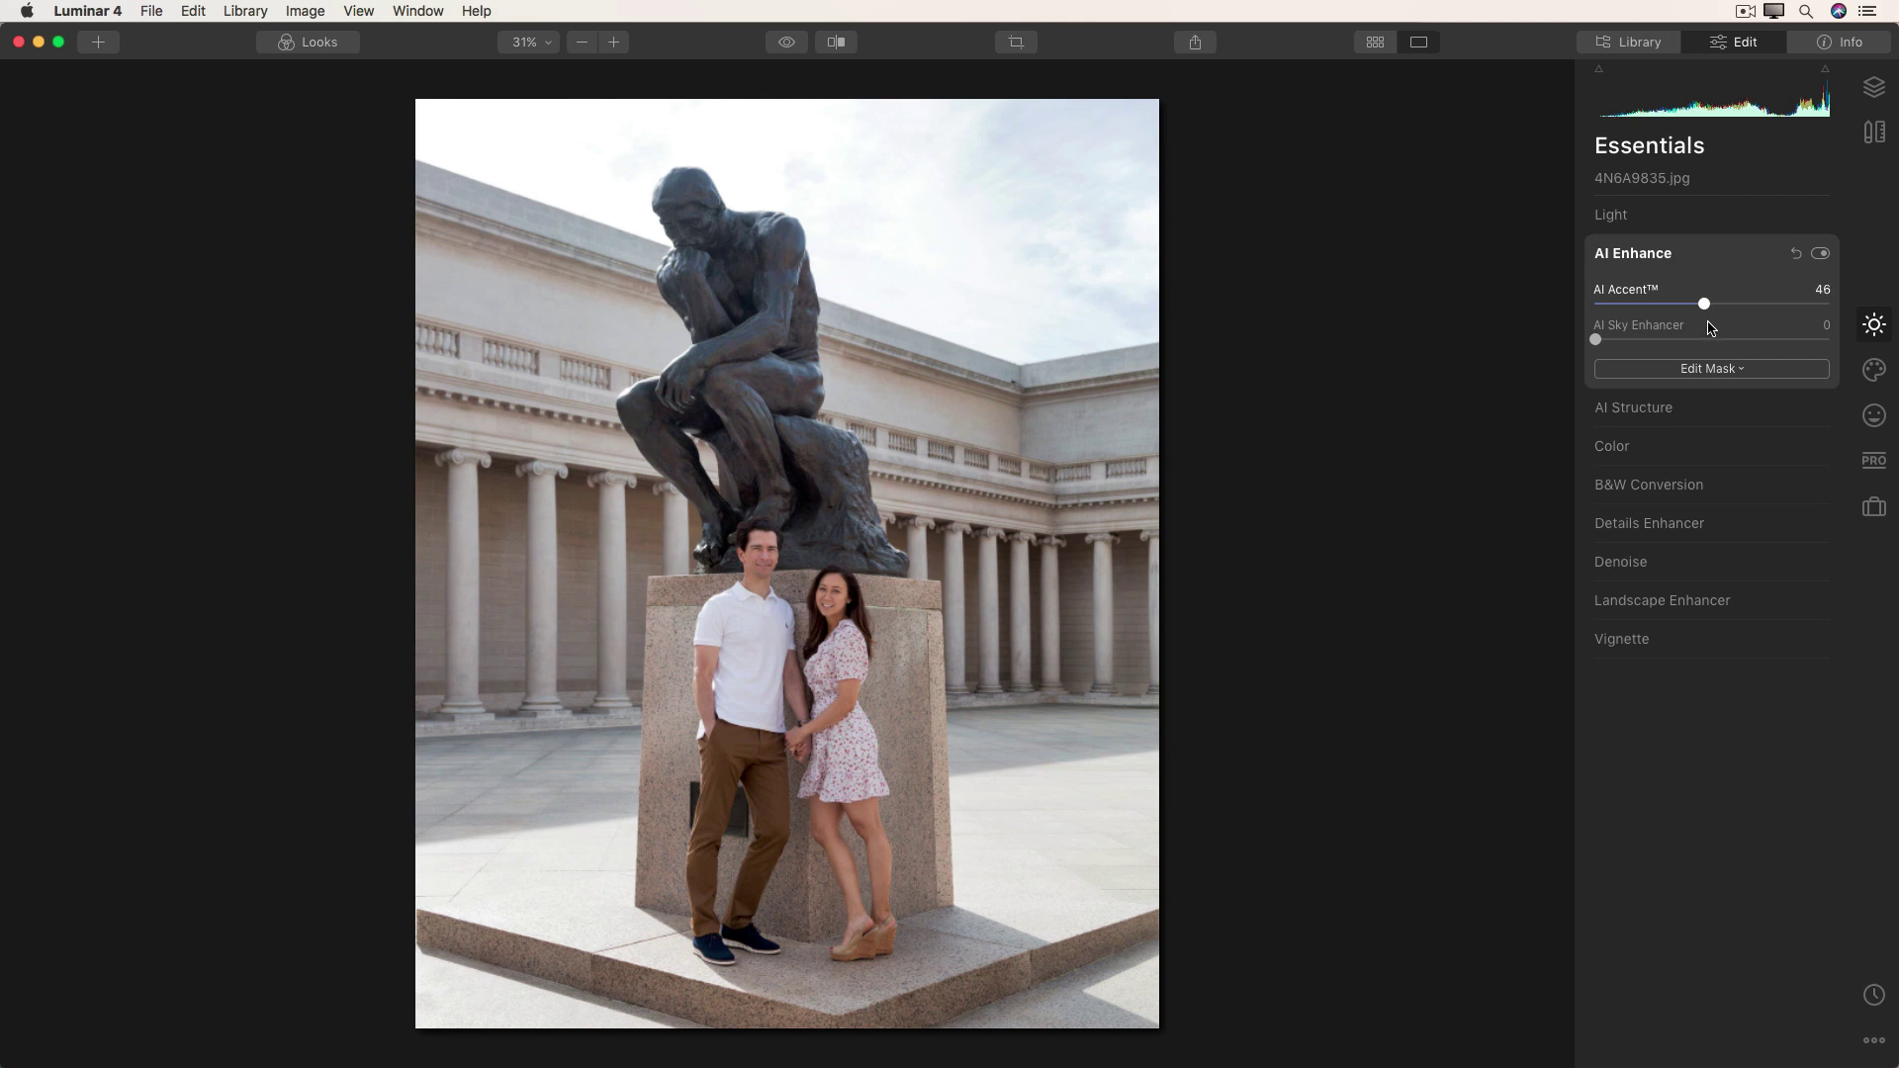
pyautogui.moveTo(1708, 326)
pyautogui.mouseDown()
pyautogui.moveTo(1841, 364)
pyautogui.moveTo(1717, 360)
pyautogui.mouseUp()
# In the Light adjustments, lower Highlights to -43 and raise Smart Contrast to 24
pyautogui.click(1650, 215)
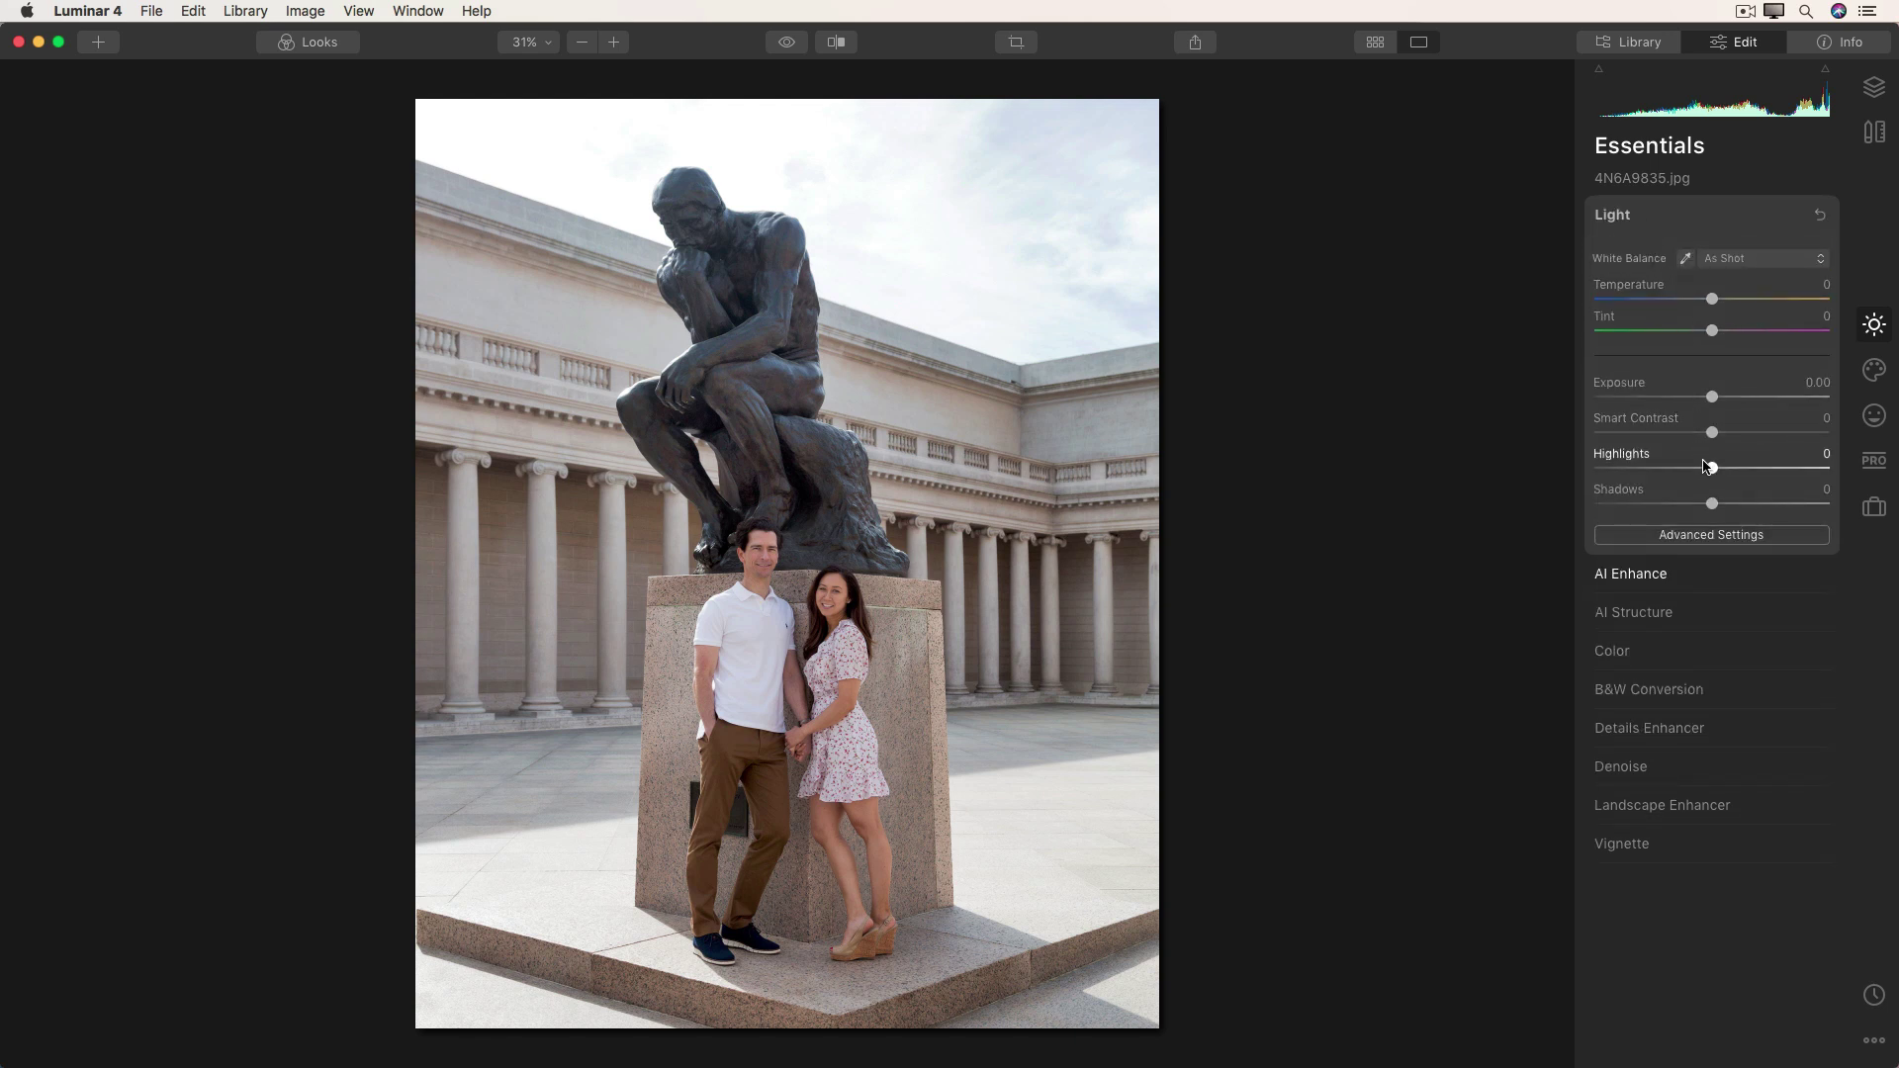
pyautogui.moveTo(1704, 473); pyautogui.dragTo(1745, 445)
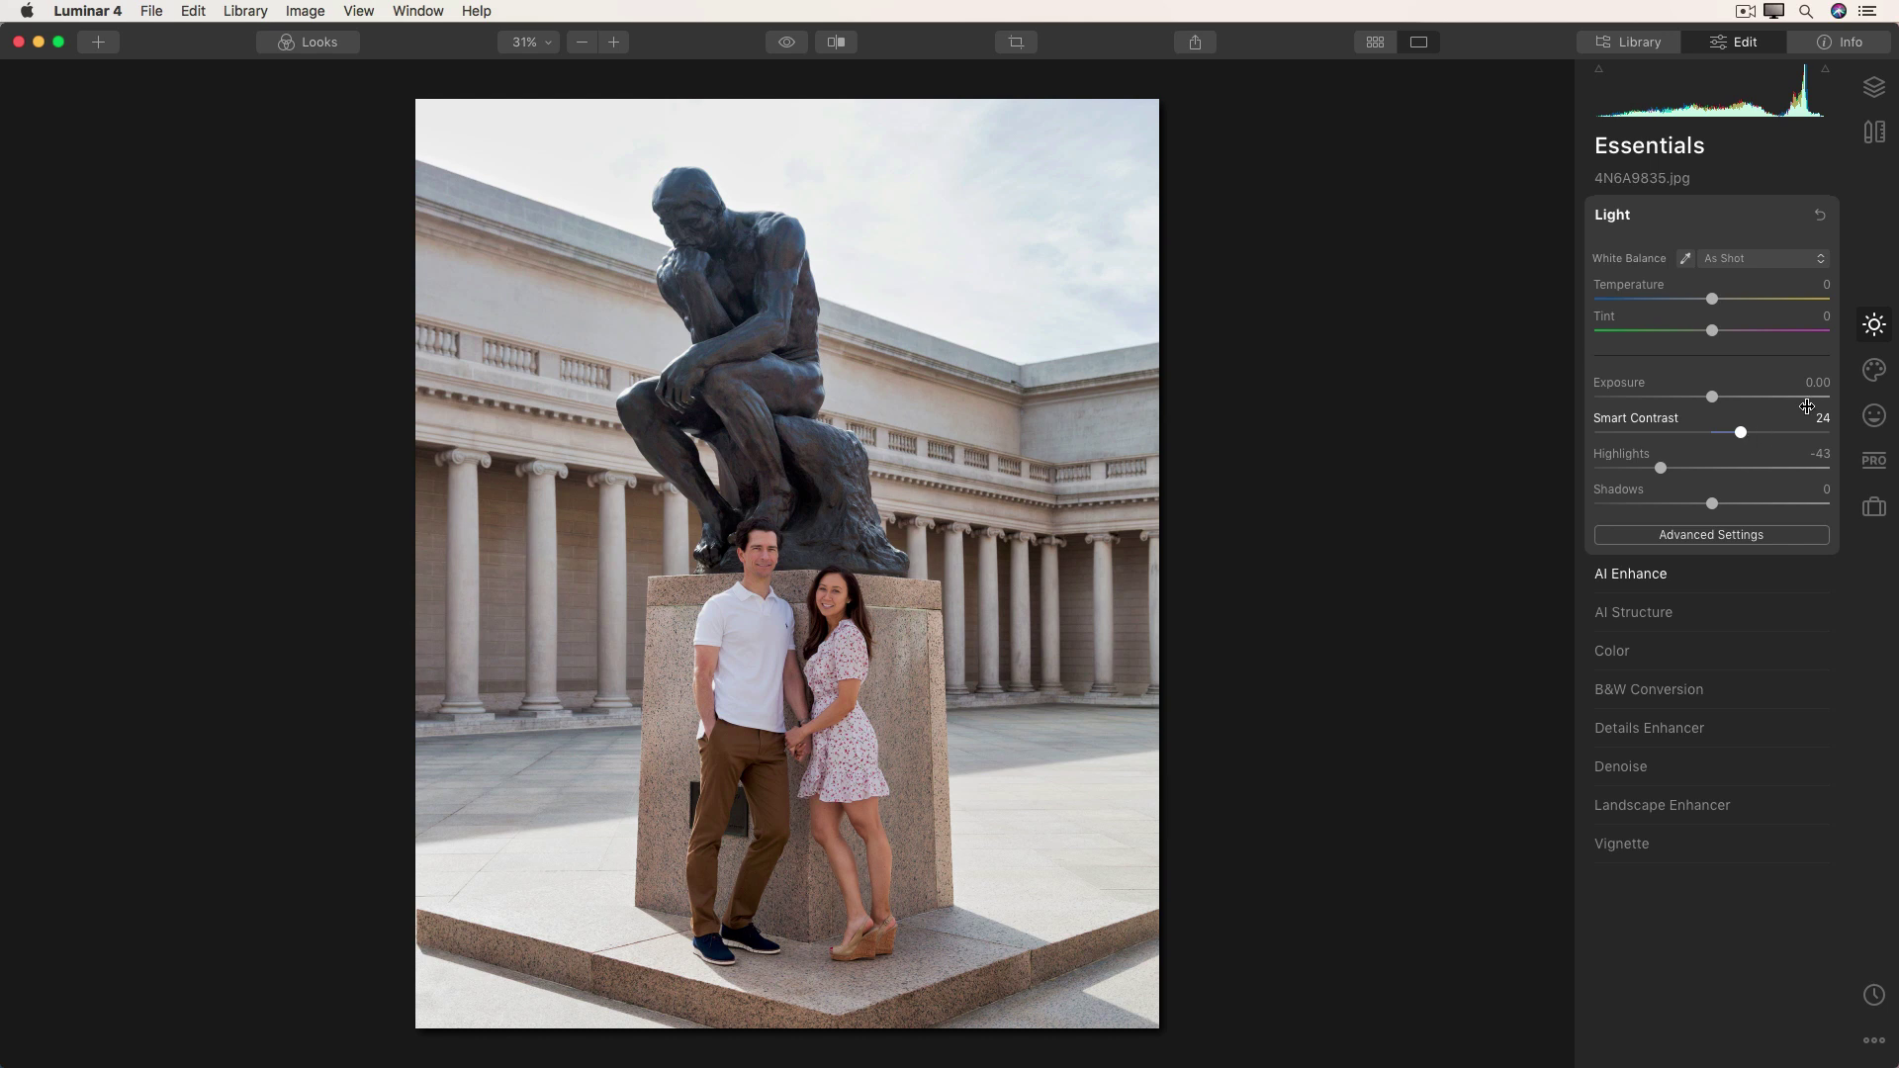
# Replace the sky using AI Sky Replacement, trying Blue Sky 1 and settling on Blue Sky 4
pyautogui.click(1873, 369)
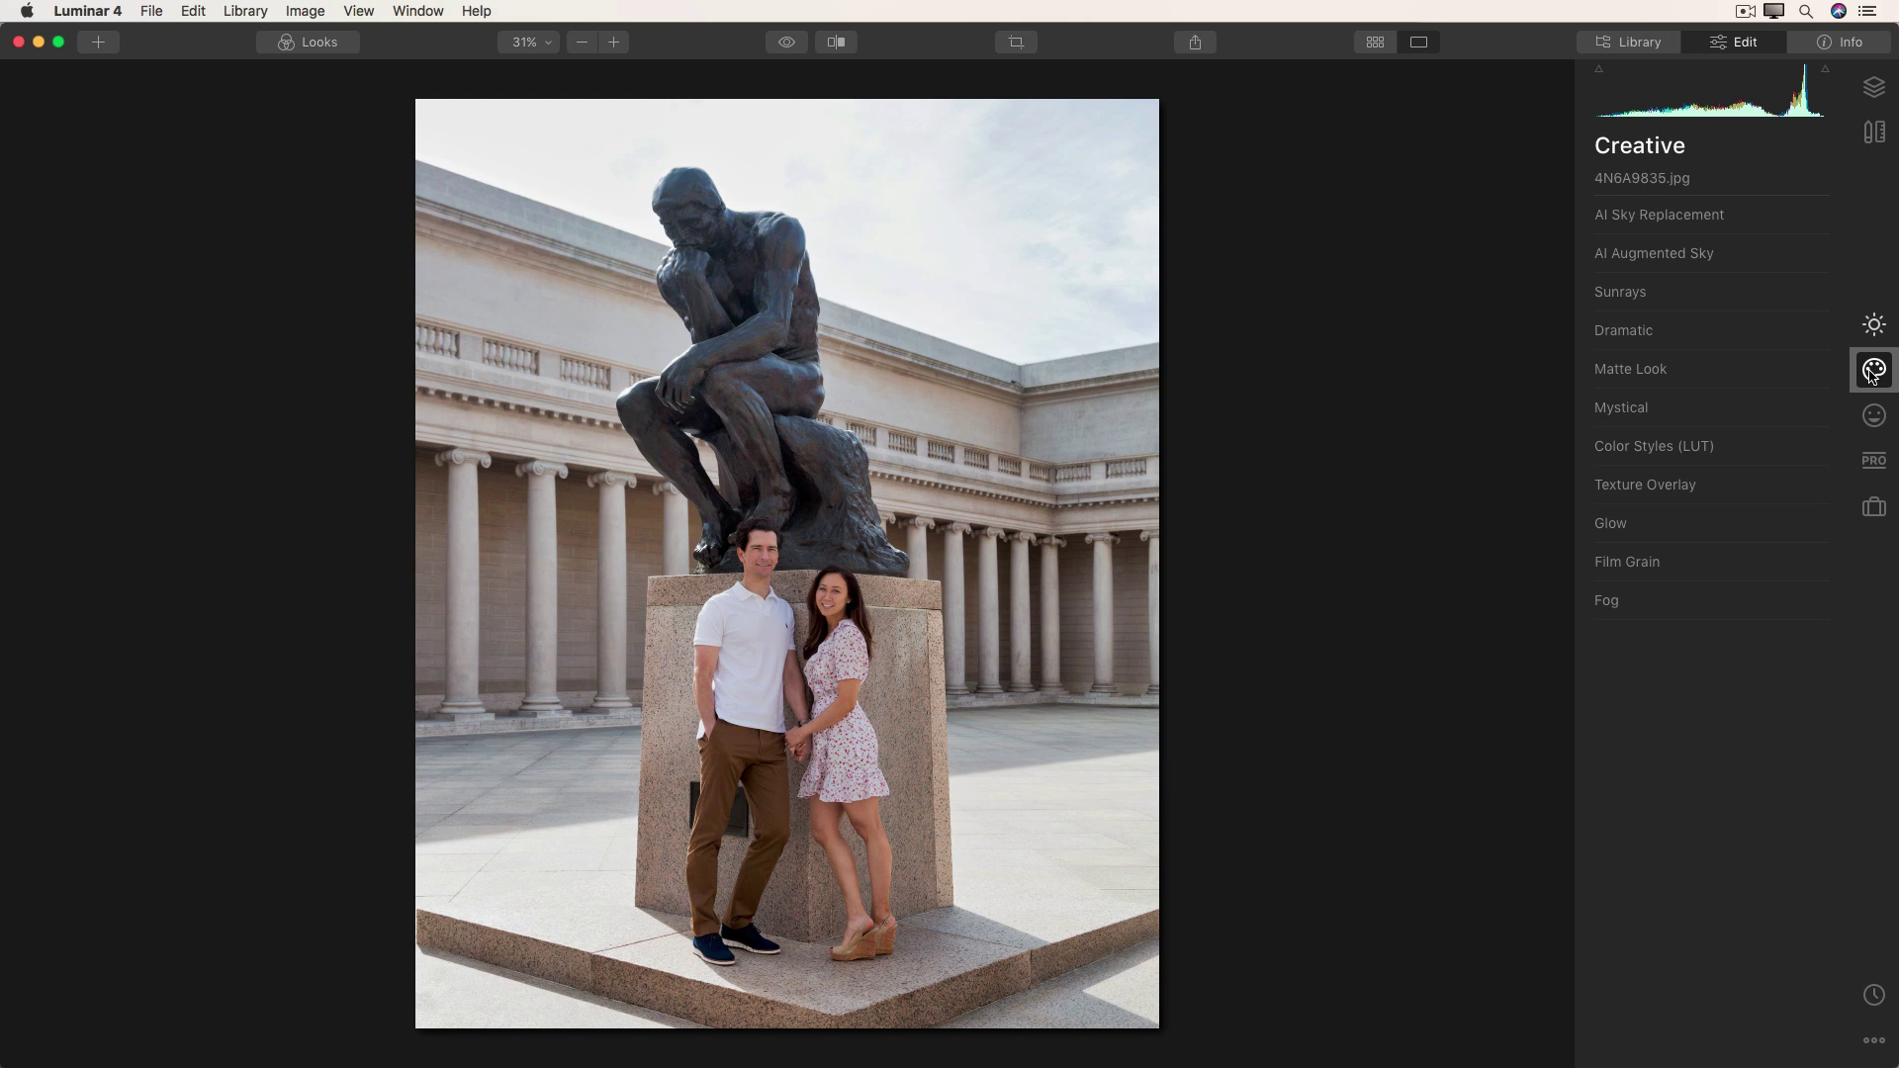
pyautogui.click(1689, 226)
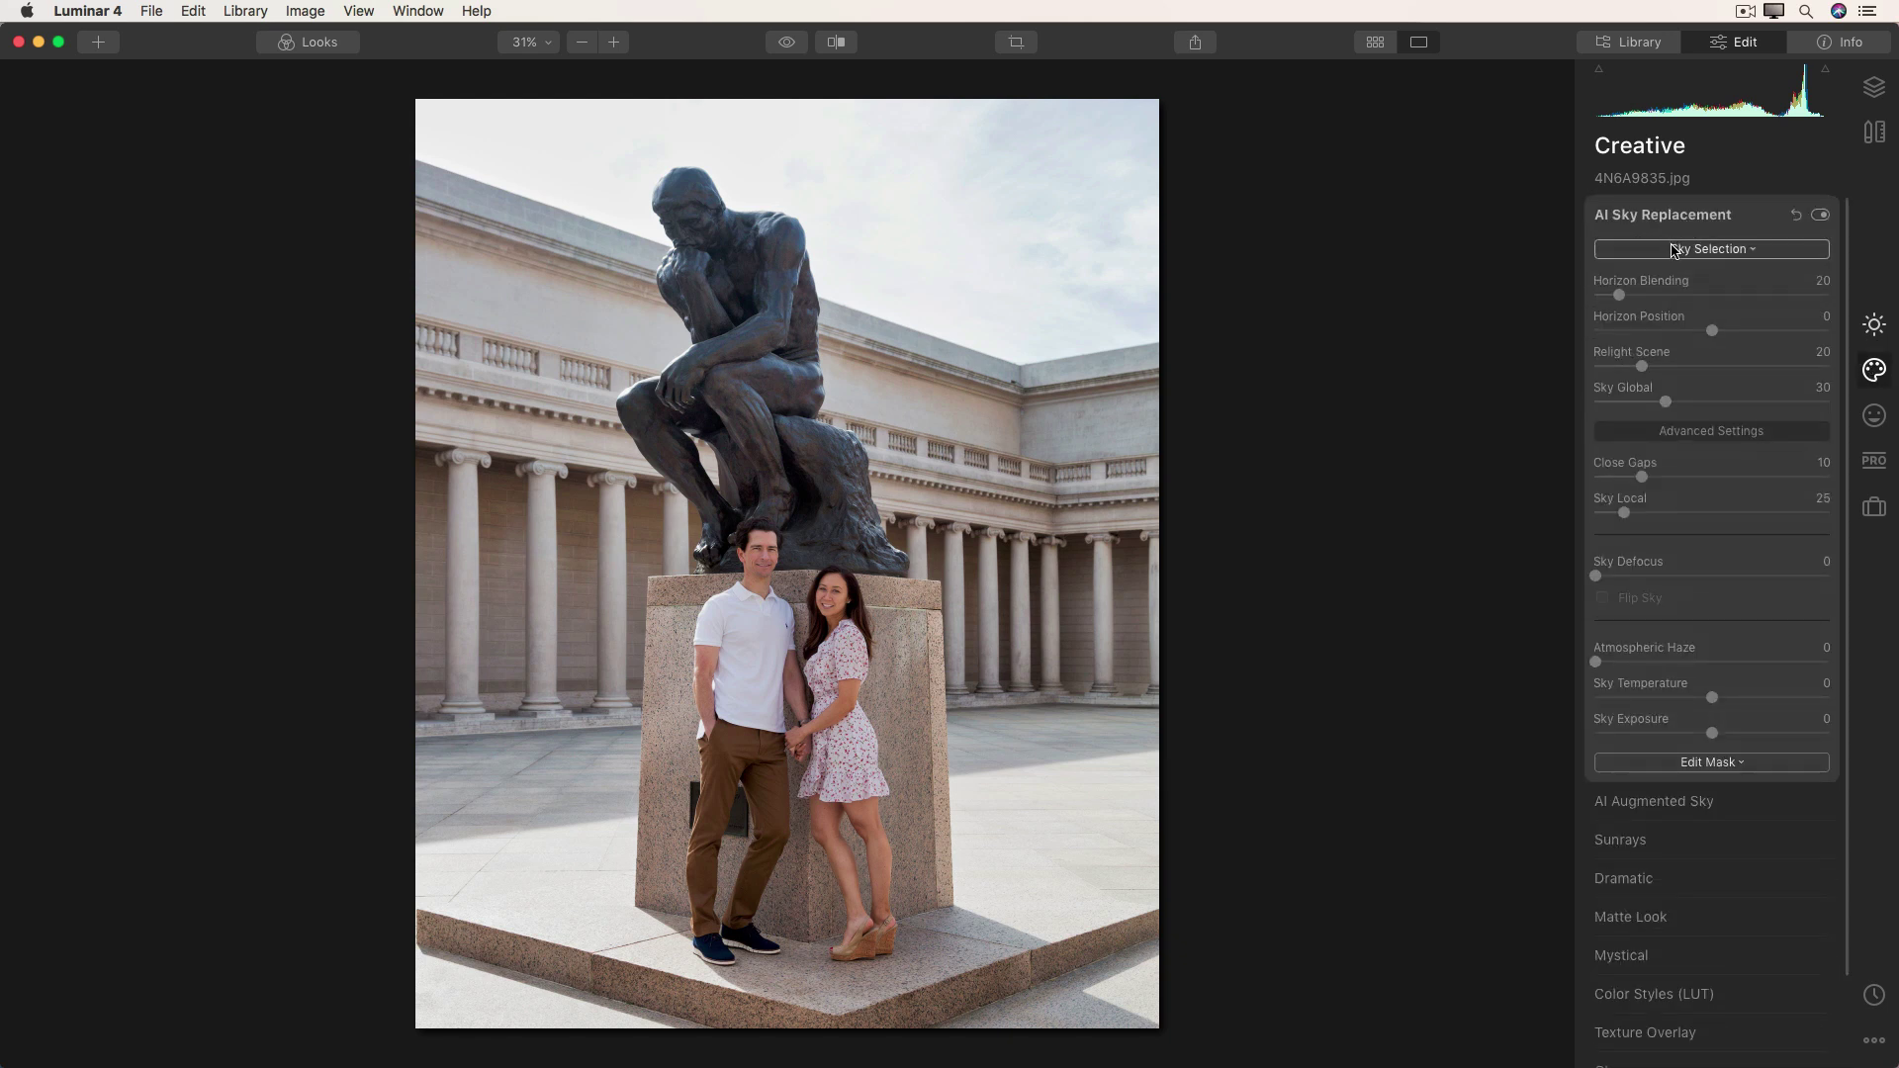
pyautogui.click(1674, 252)
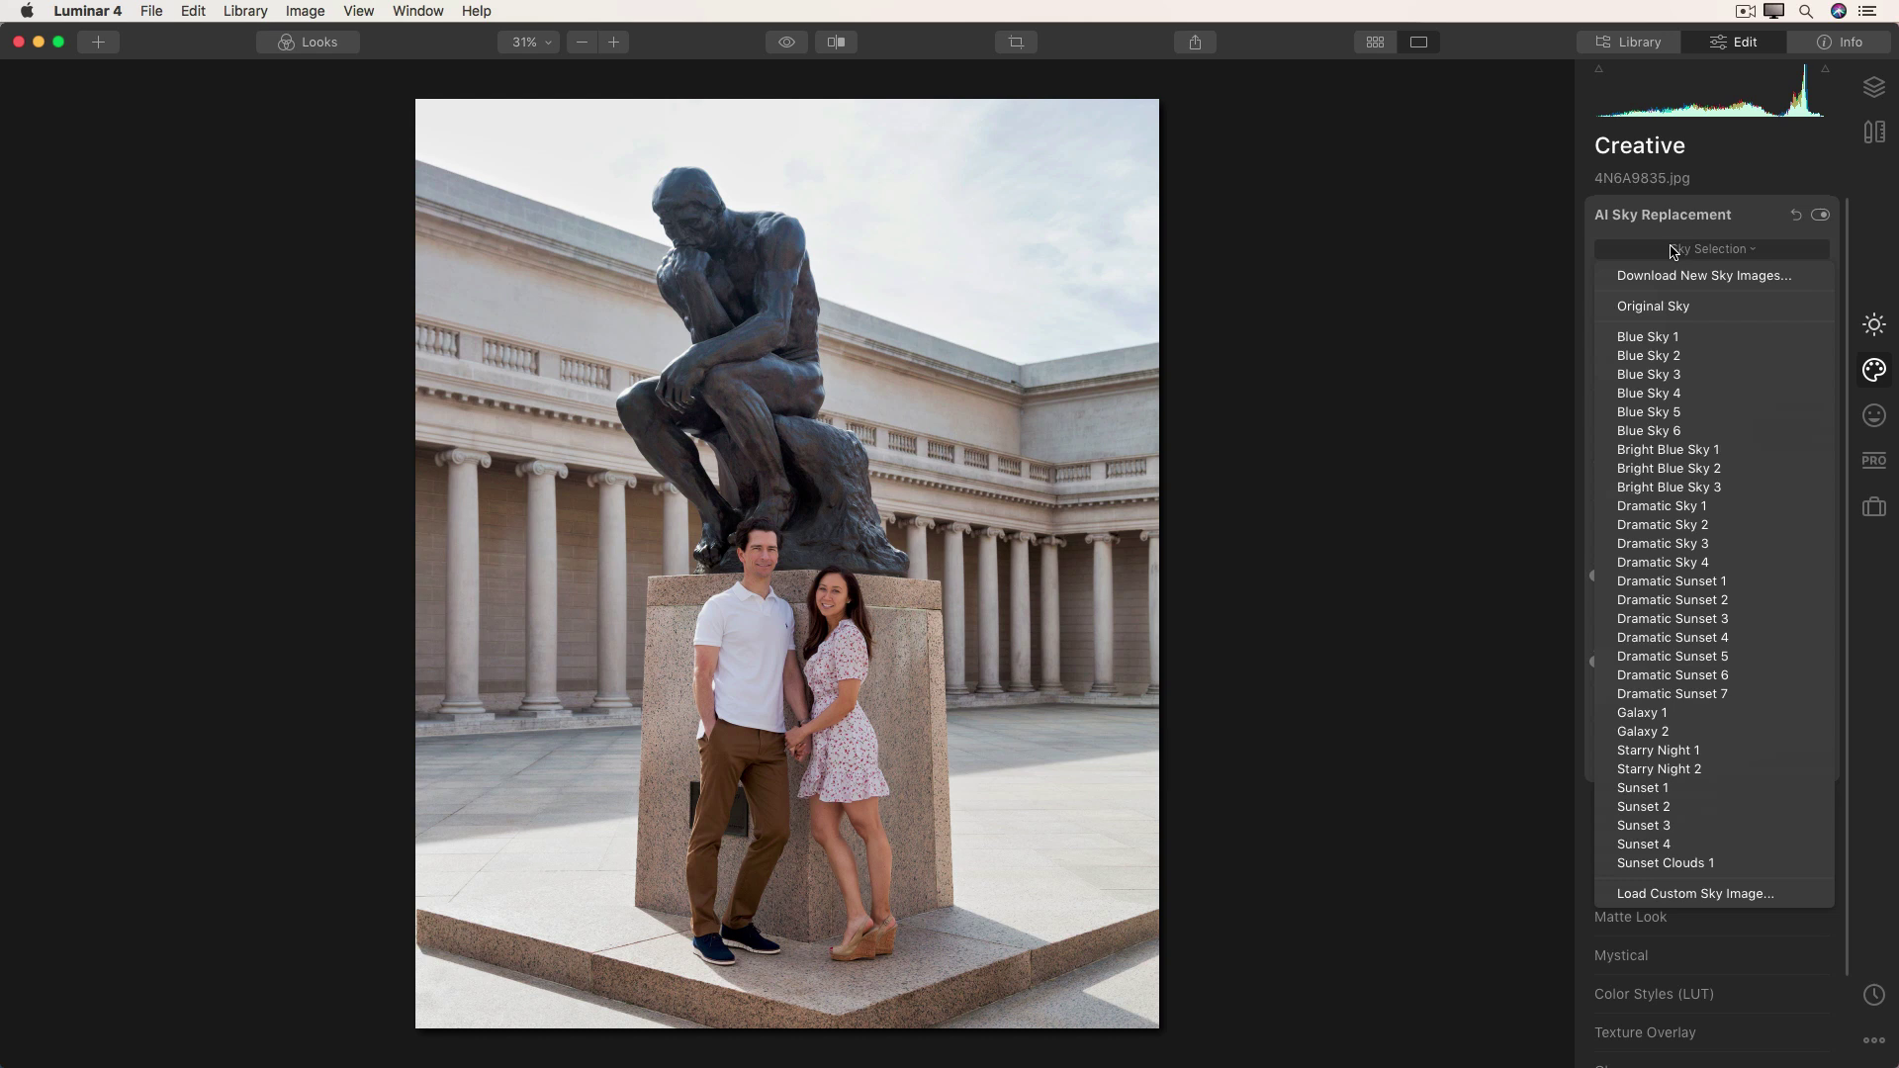
pyautogui.click(1637, 337)
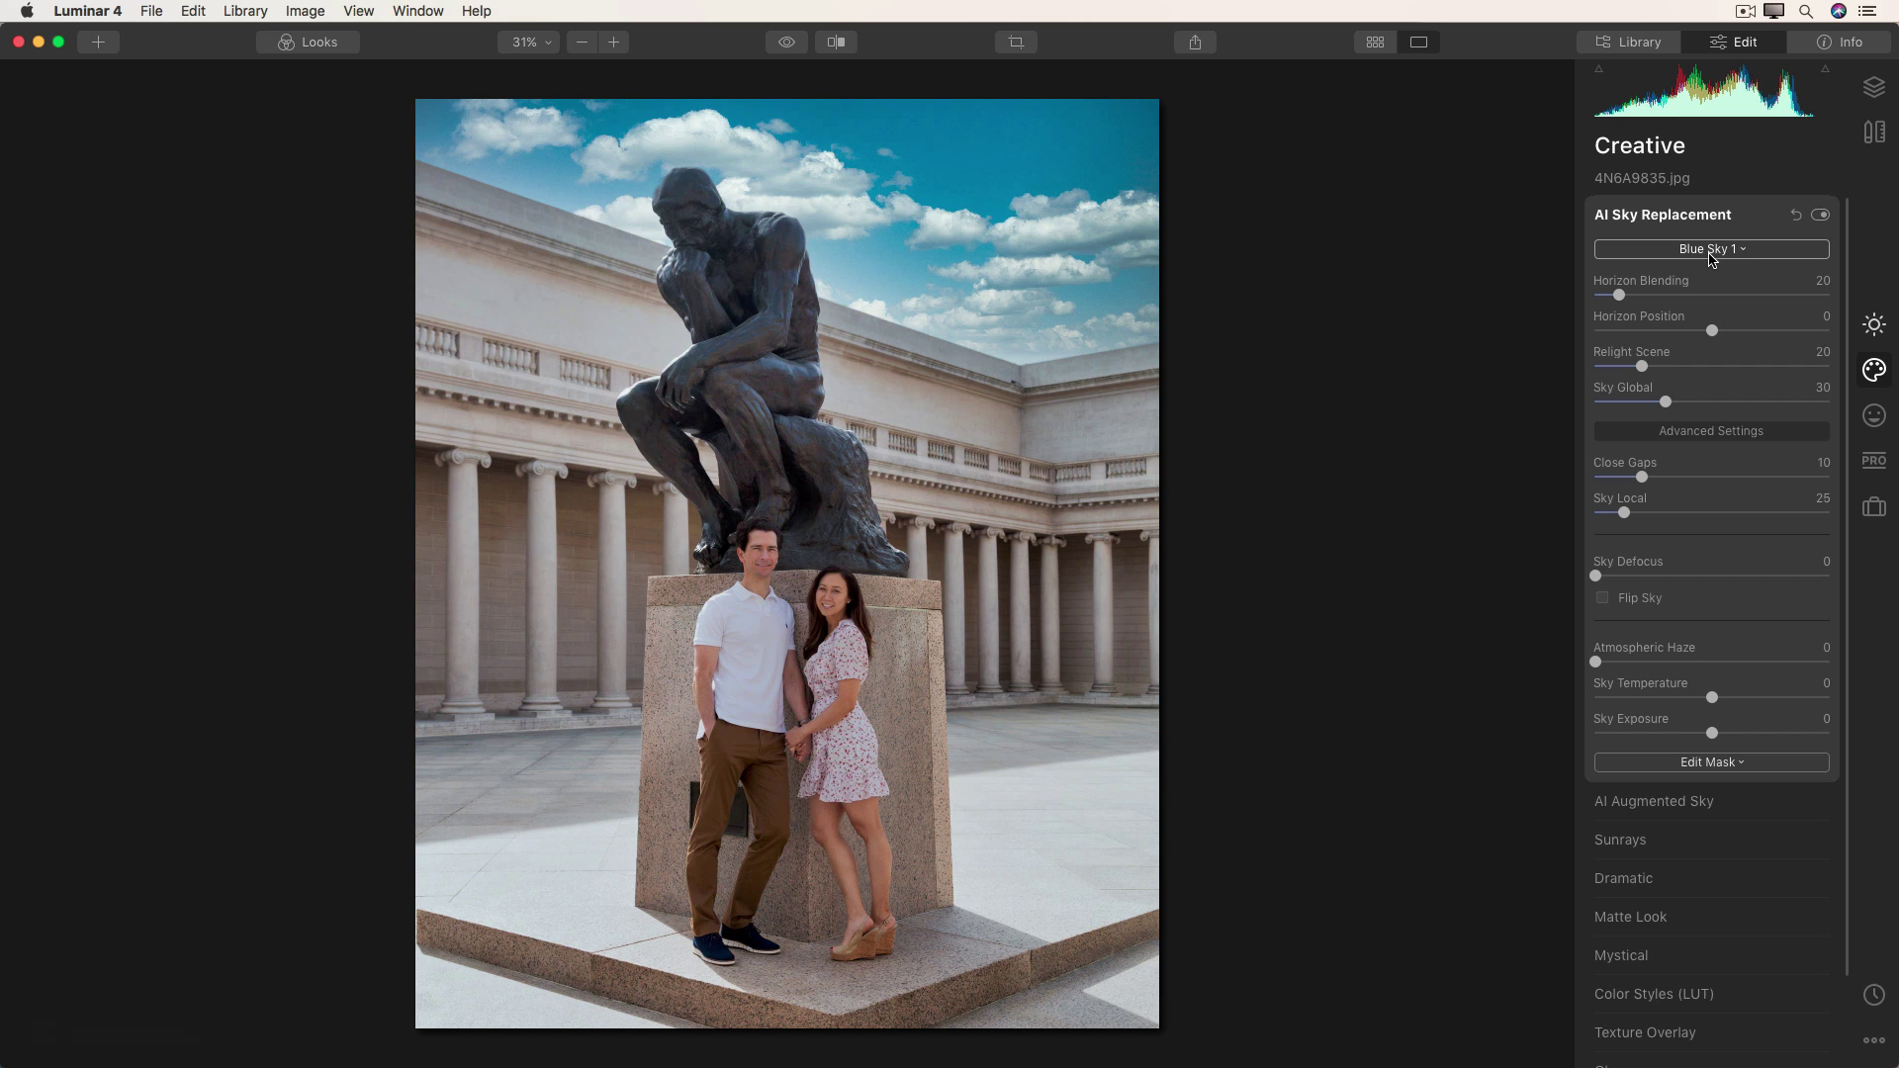
pyautogui.click(1712, 255)
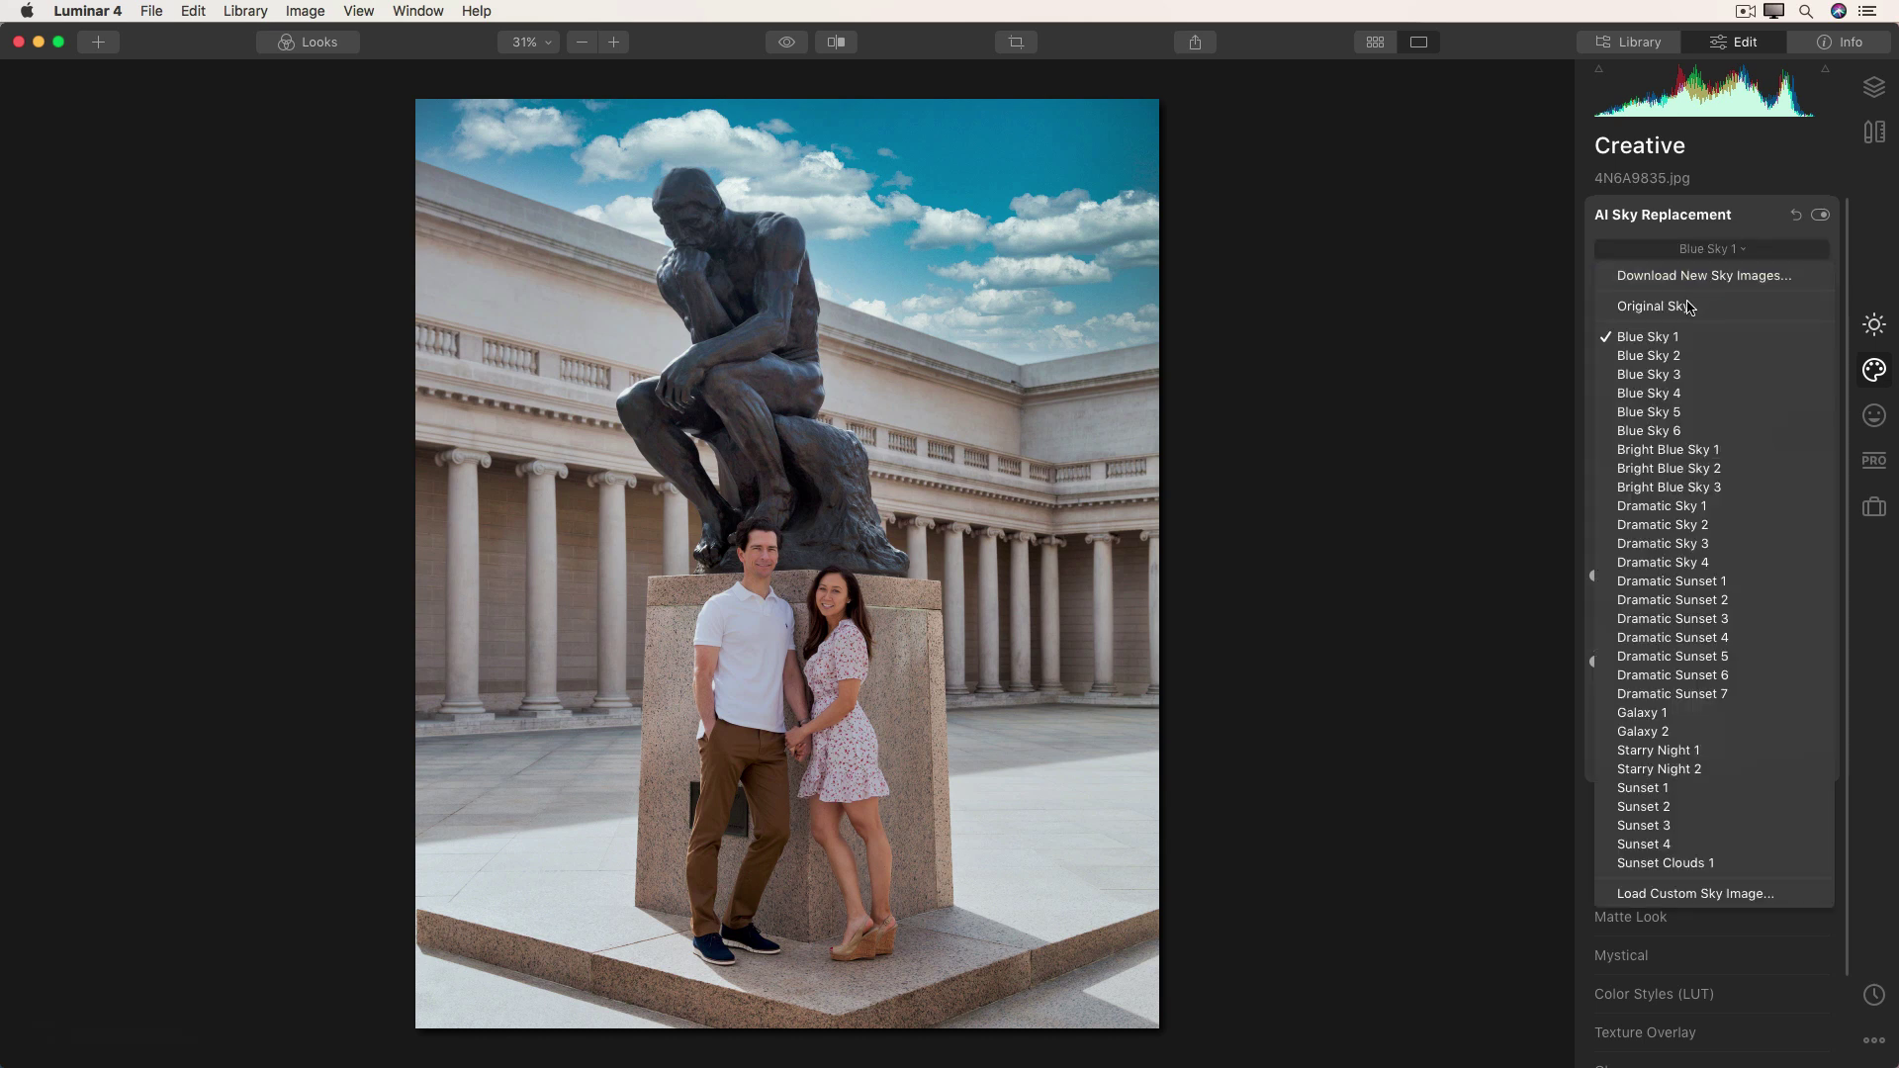
pyautogui.click(1642, 394)
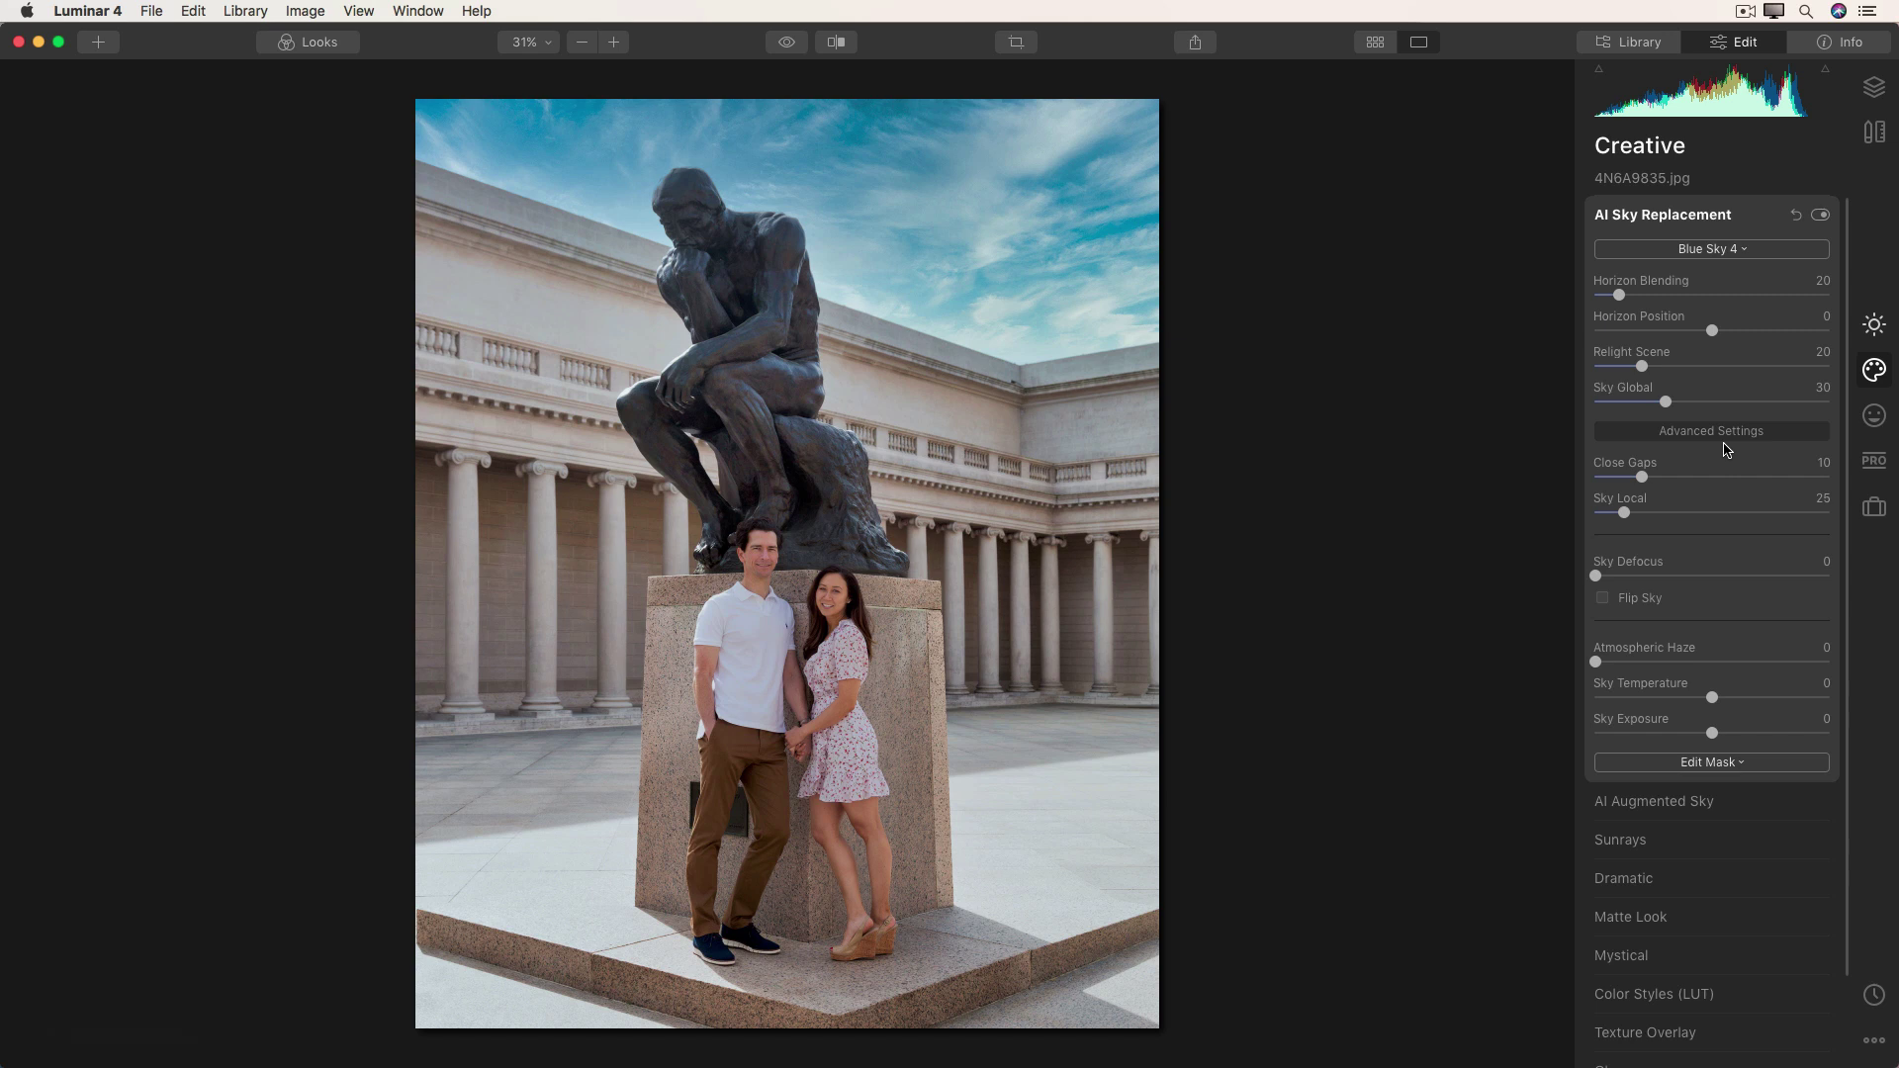
# Flip the replacement sky and set Atmospheric Haze to 65, comparing the edit with the original photo
pyautogui.click(1603, 599)
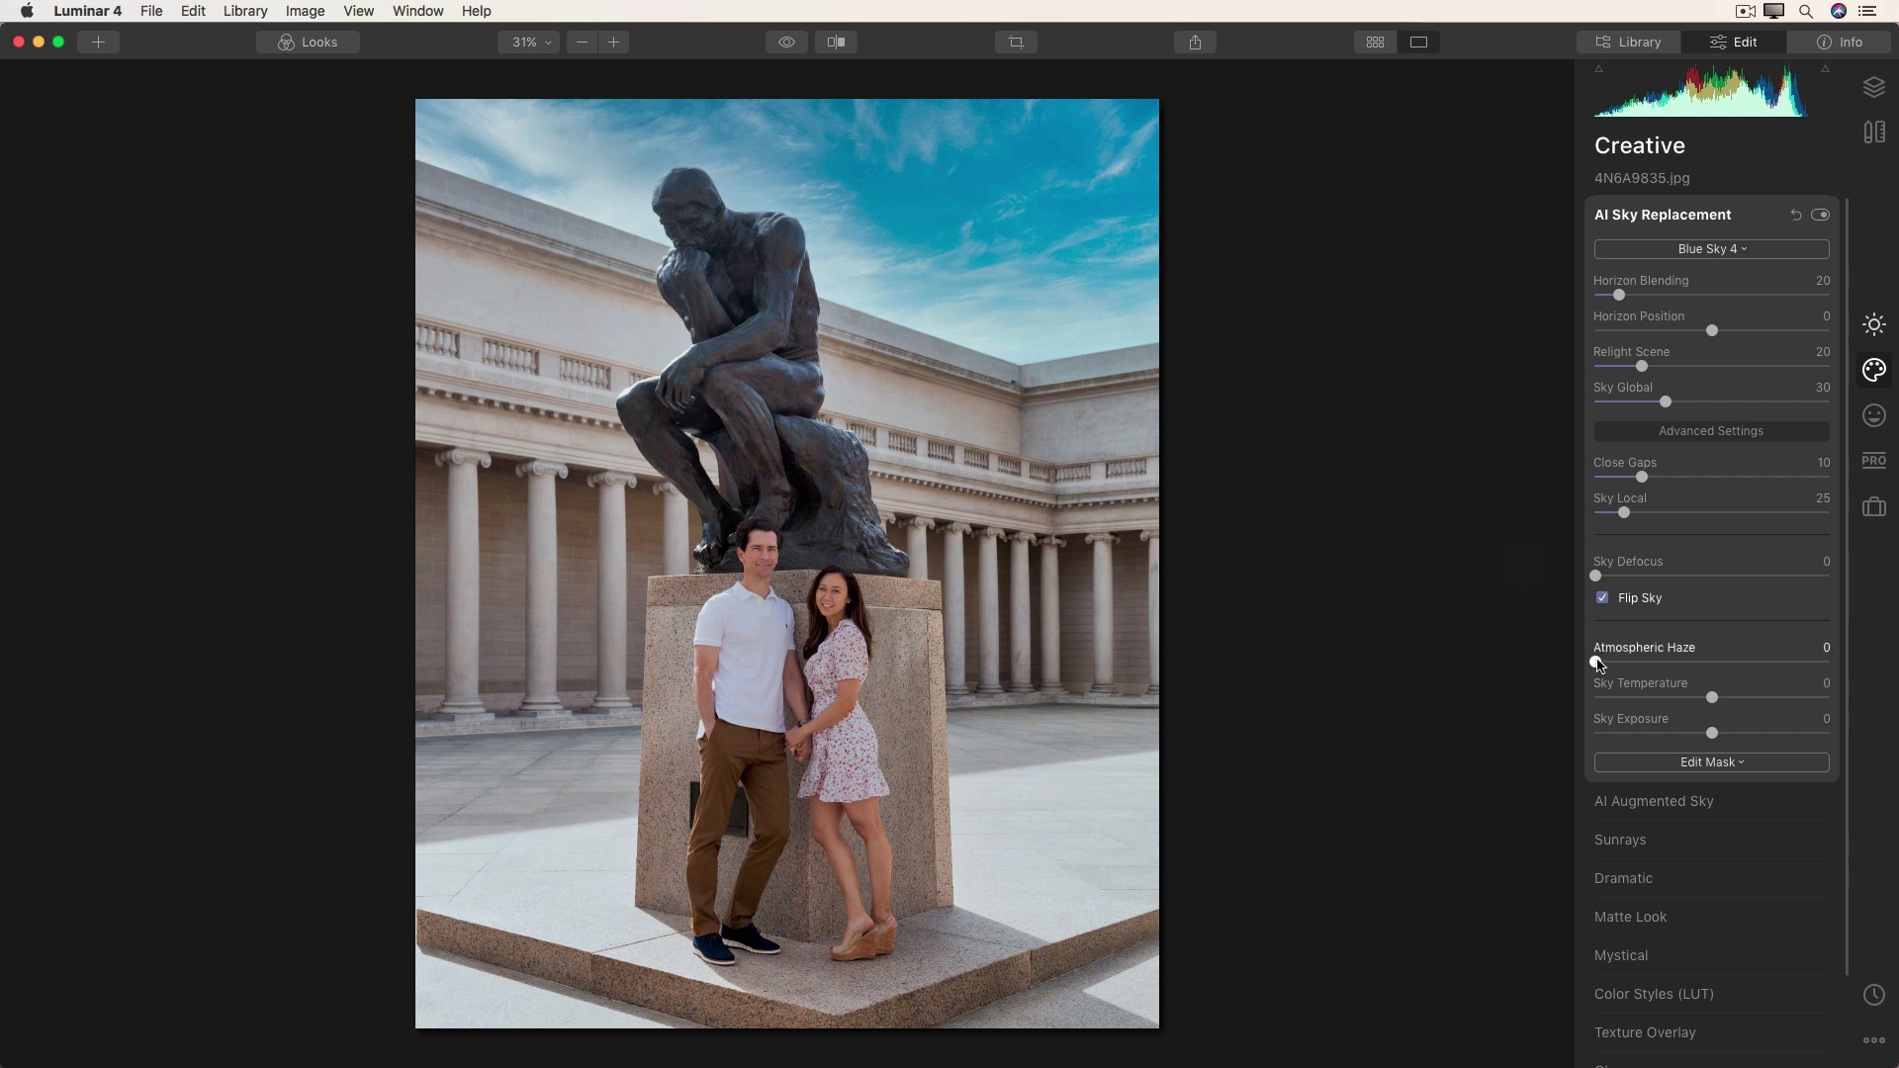
pyautogui.moveTo(1597, 662); pyautogui.dragTo(1757, 698)
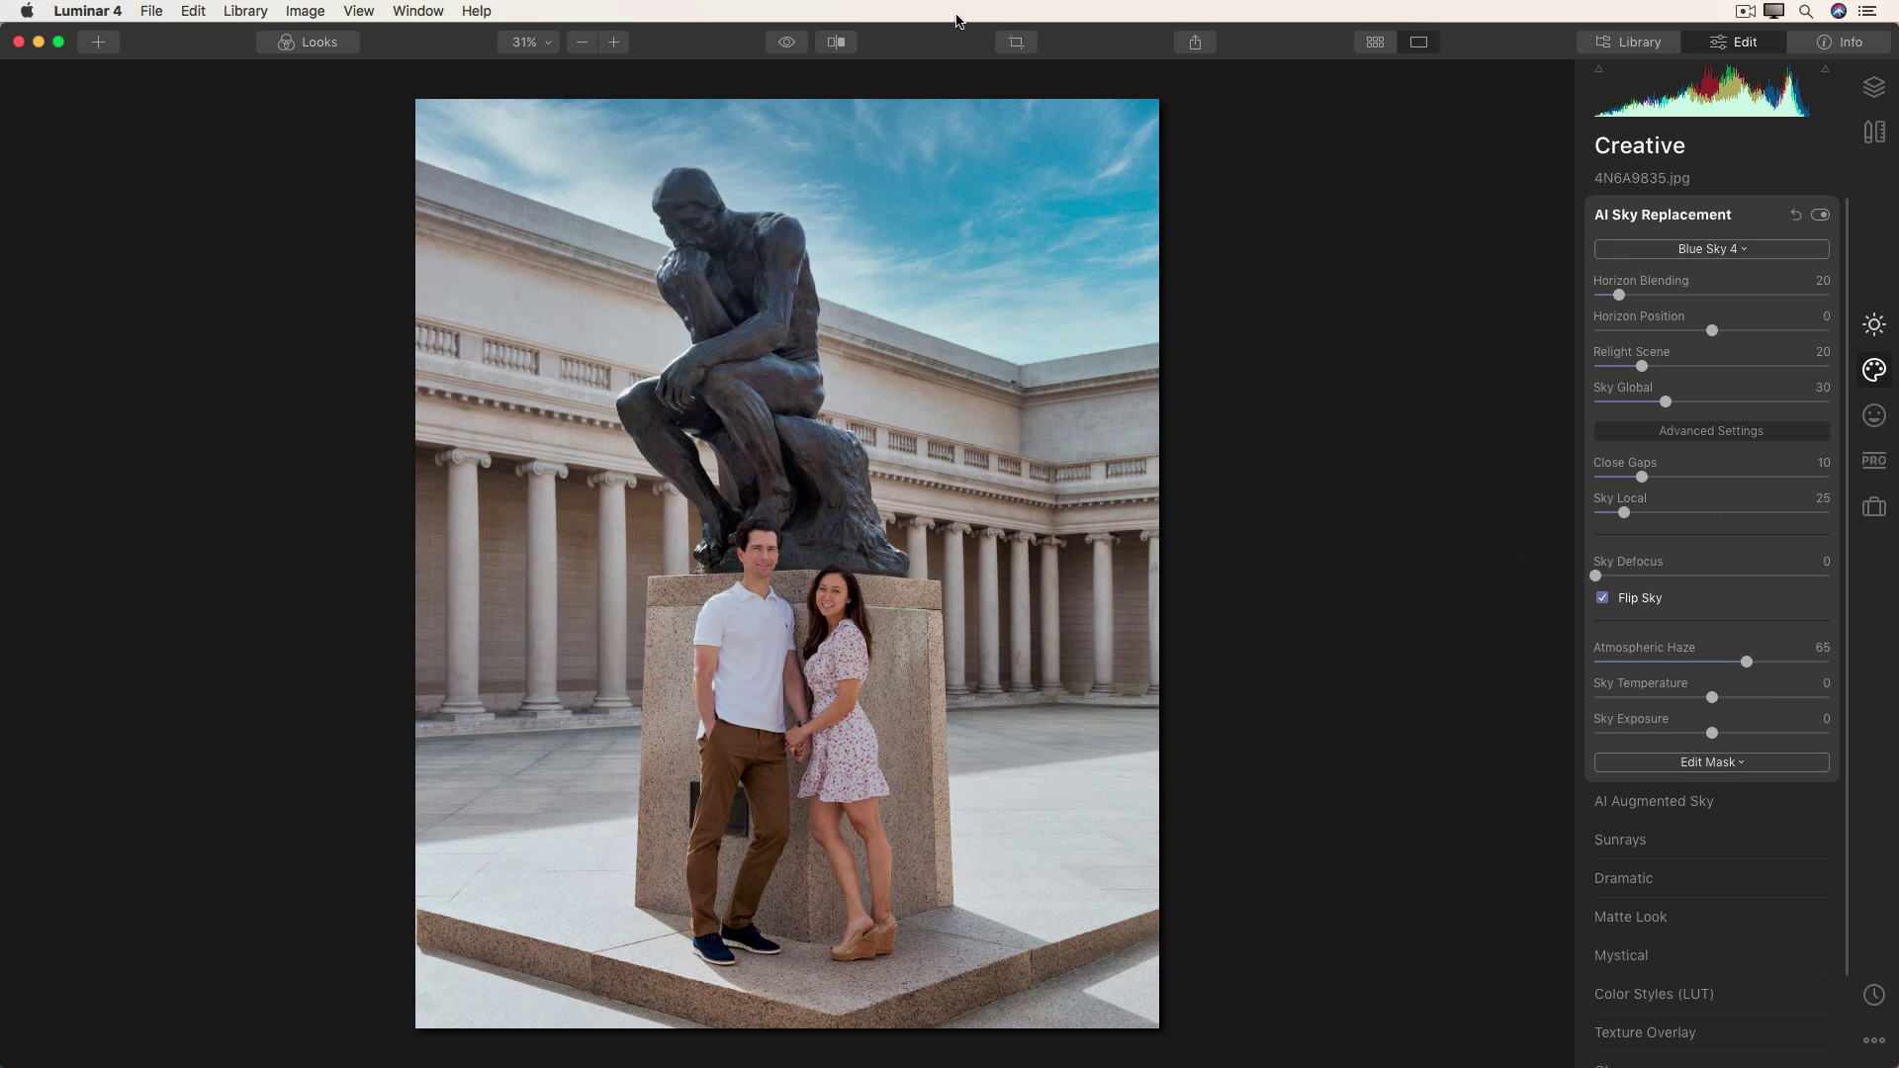
pyautogui.click(783, 43)
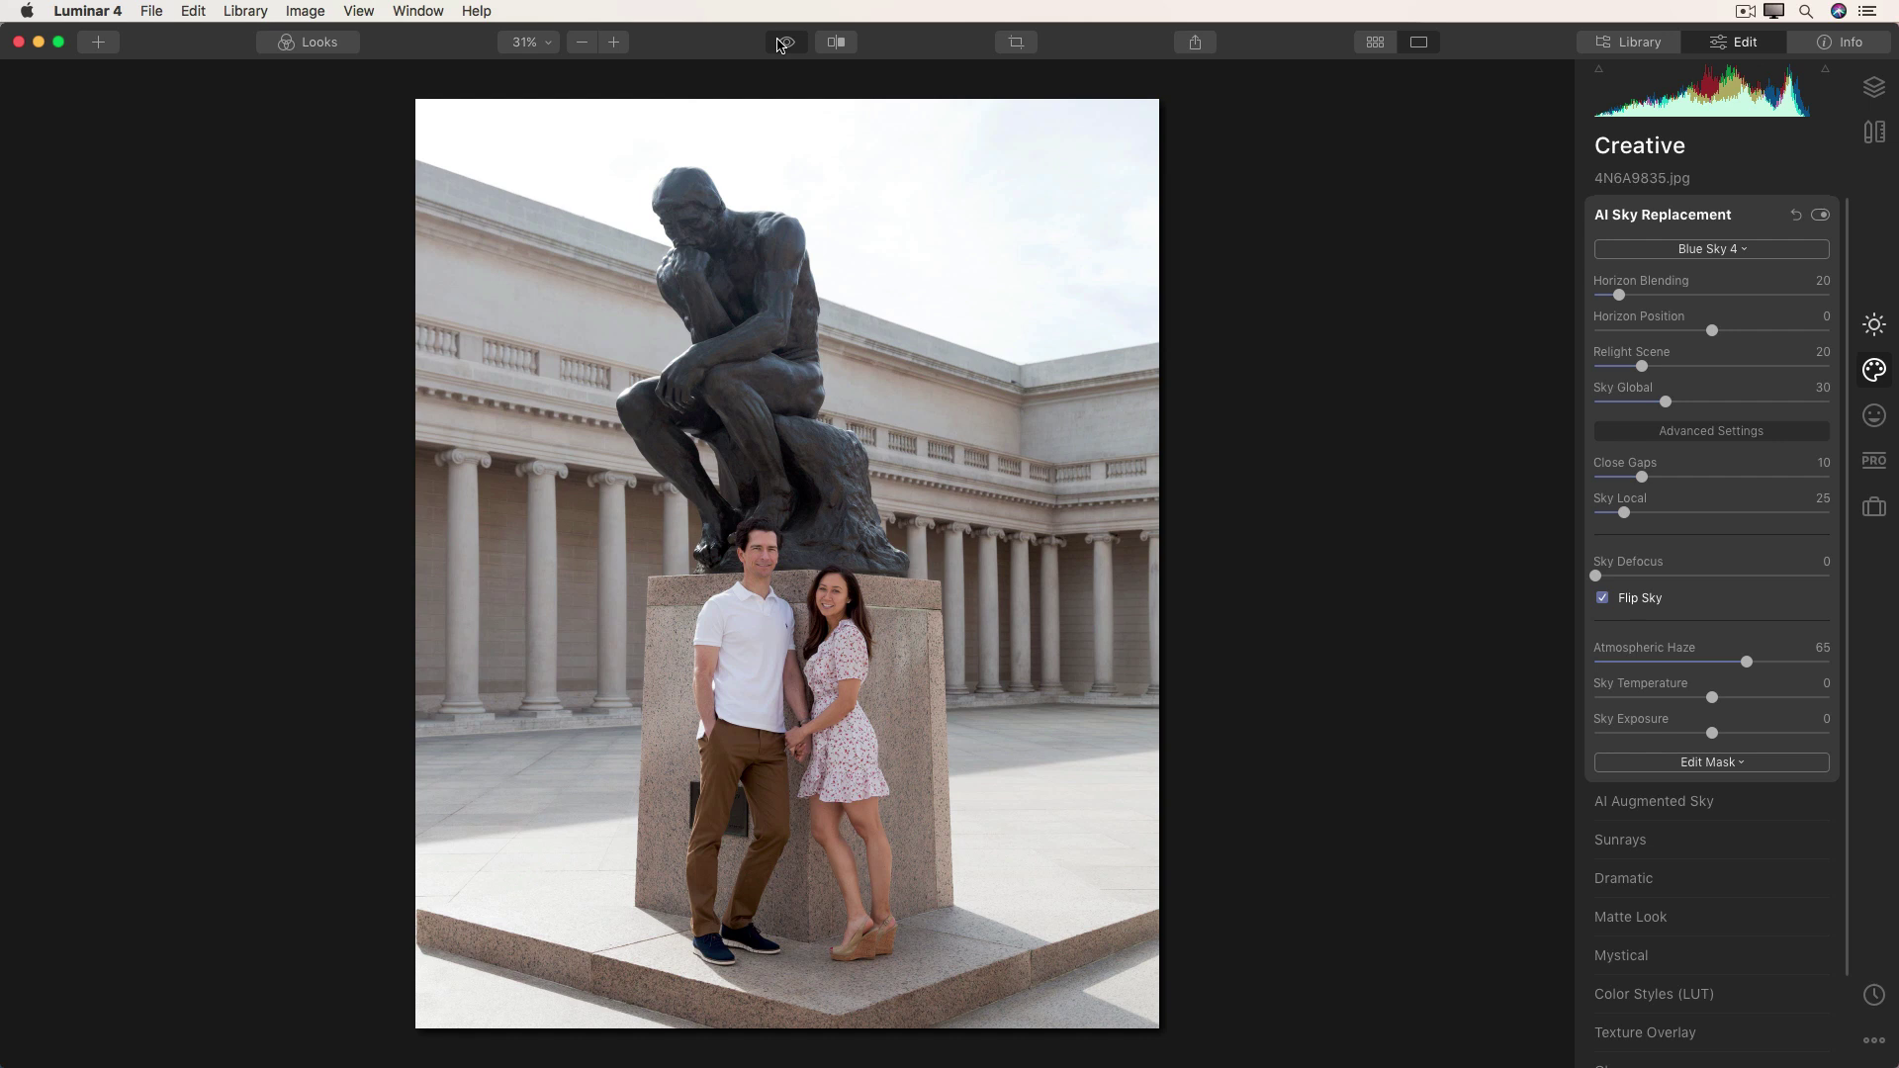
pyautogui.click(784, 43)
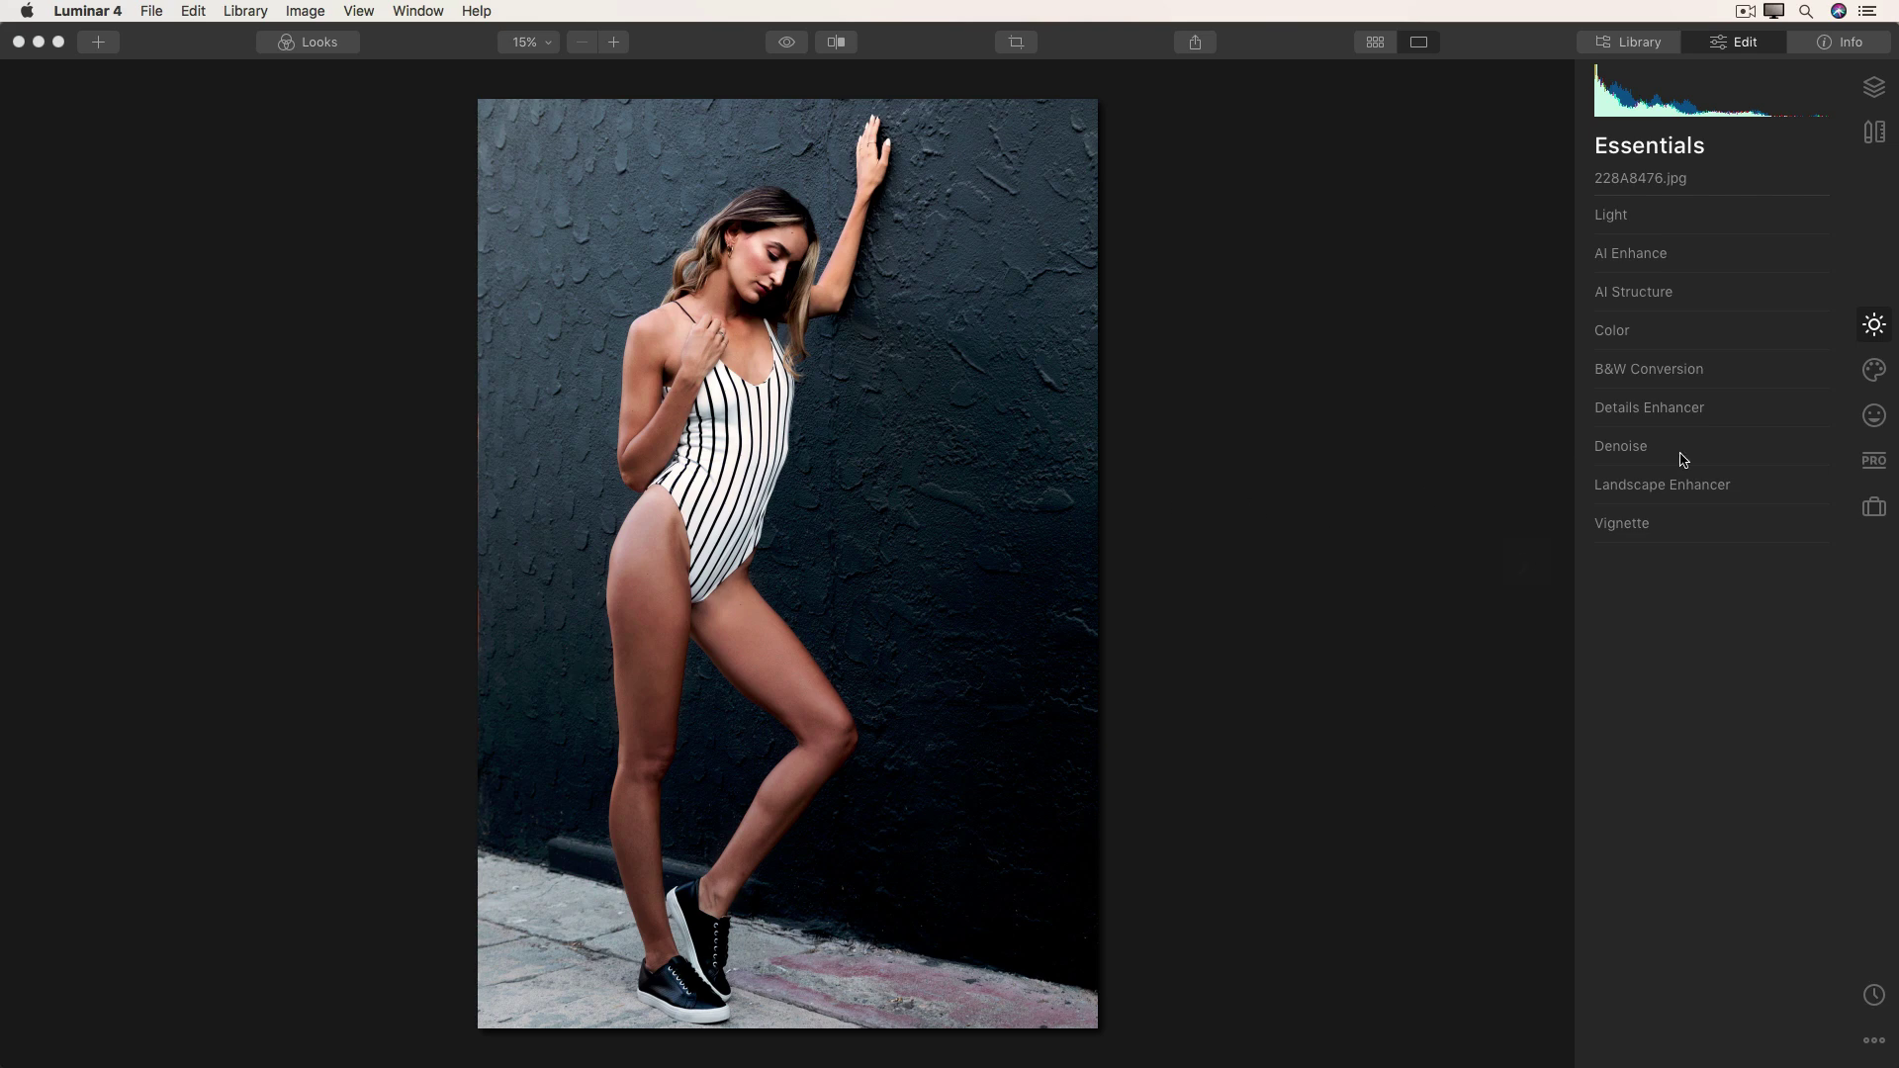
# Place the Sunrays sun center just outside the upper-left corner of the swimsuit photo
pyautogui.click(1875, 371)
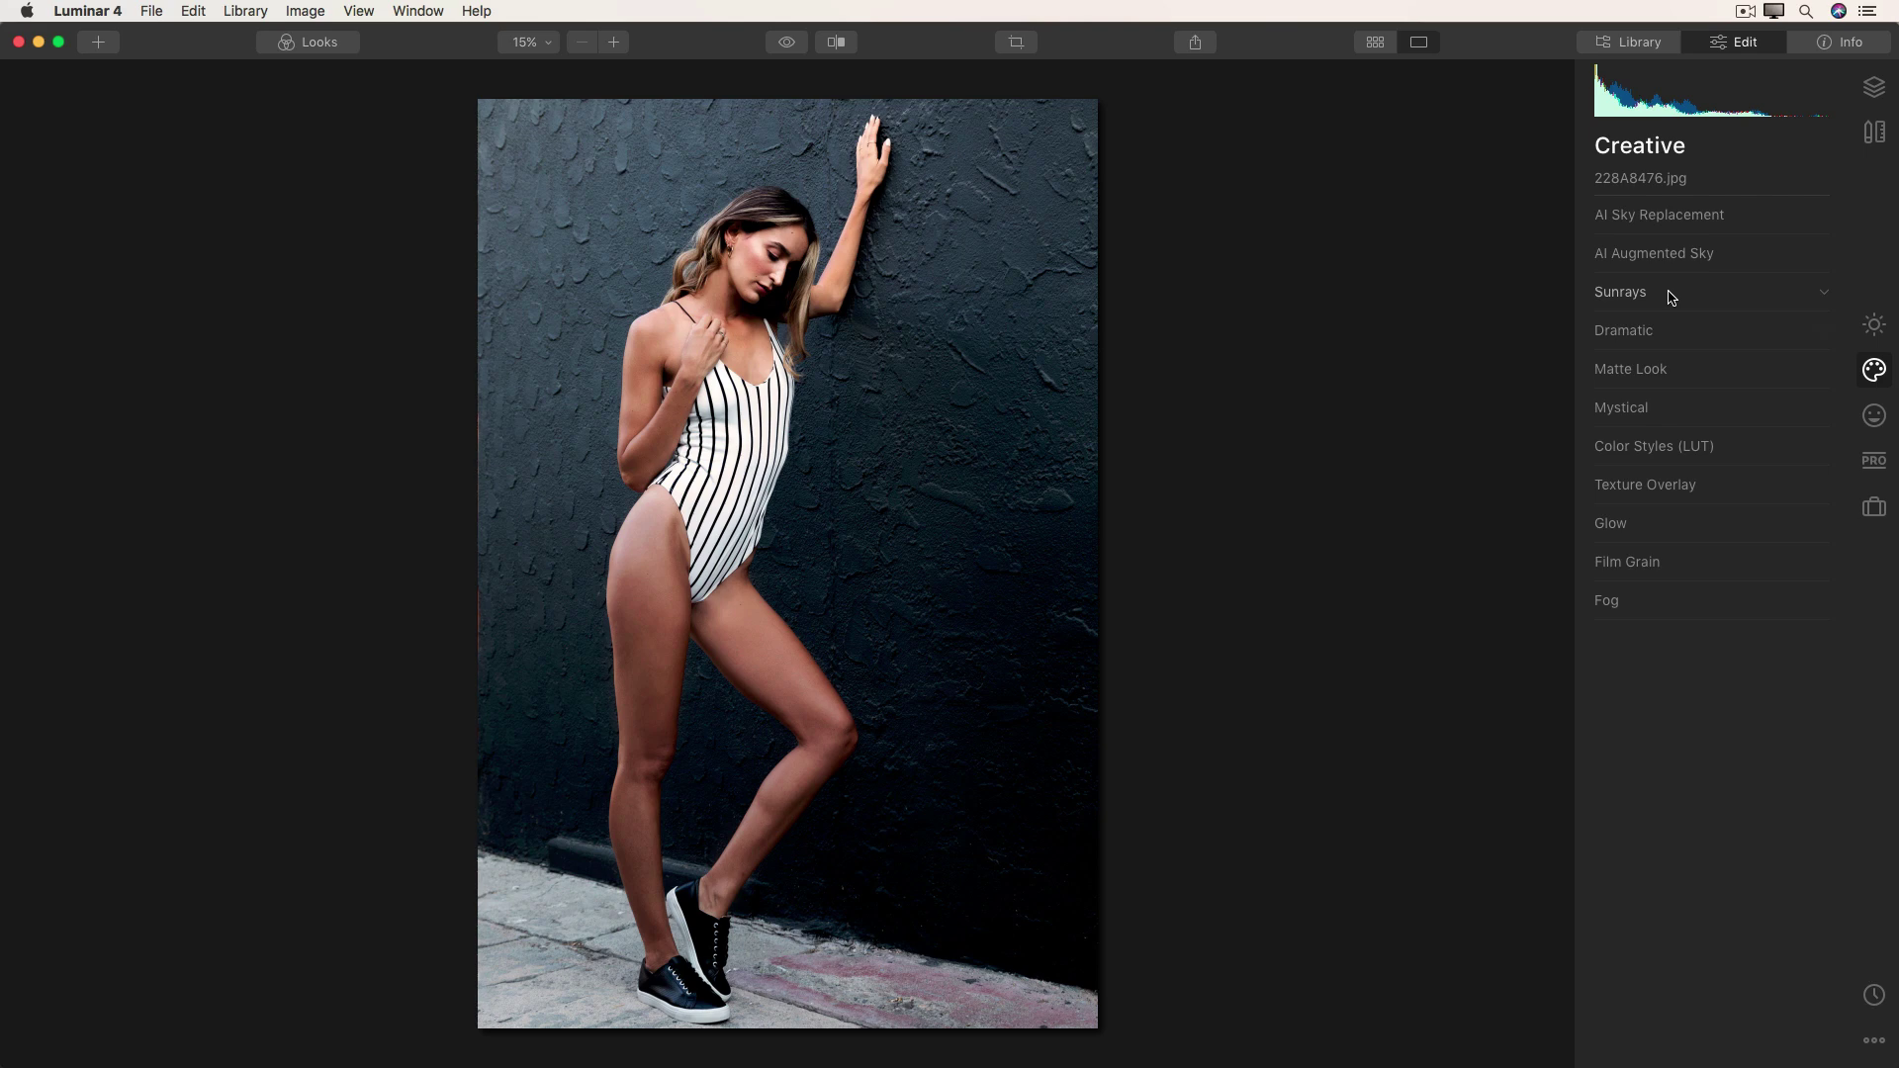
pyautogui.click(1669, 298)
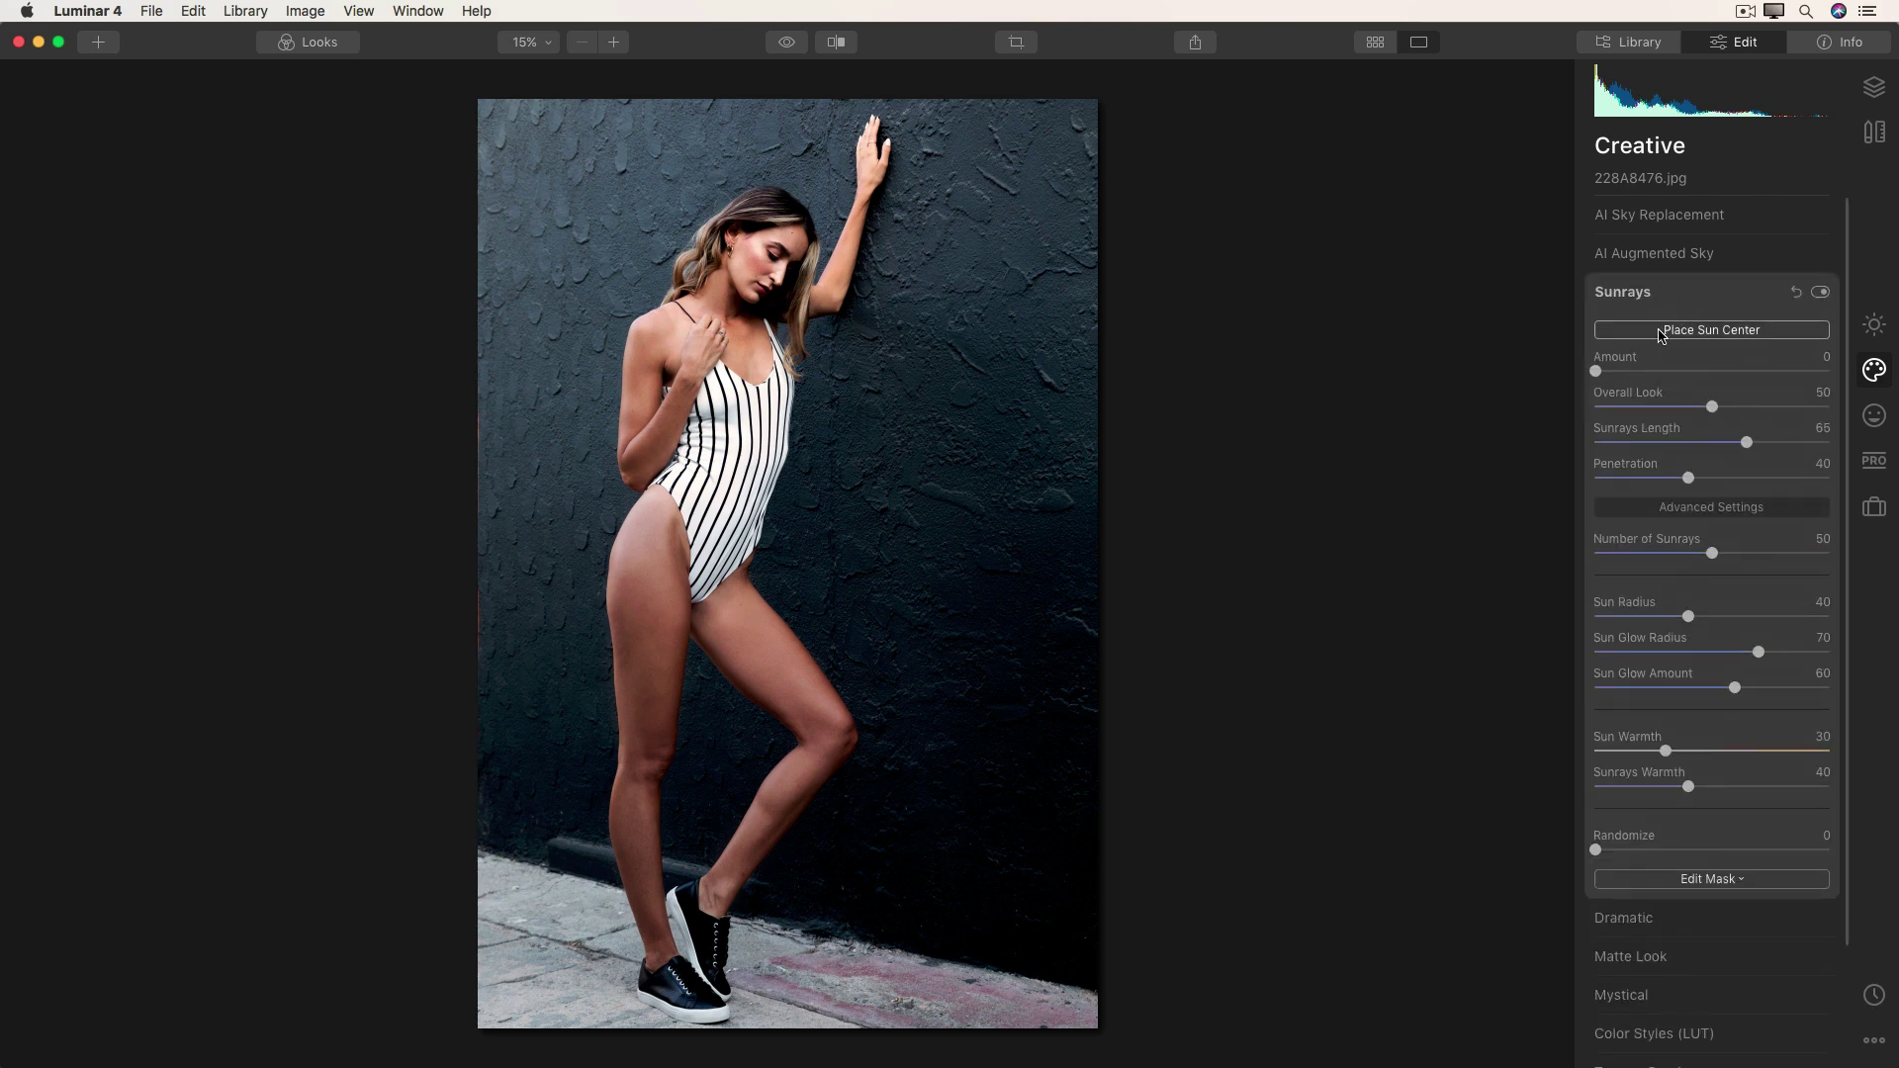
pyautogui.click(1662, 332)
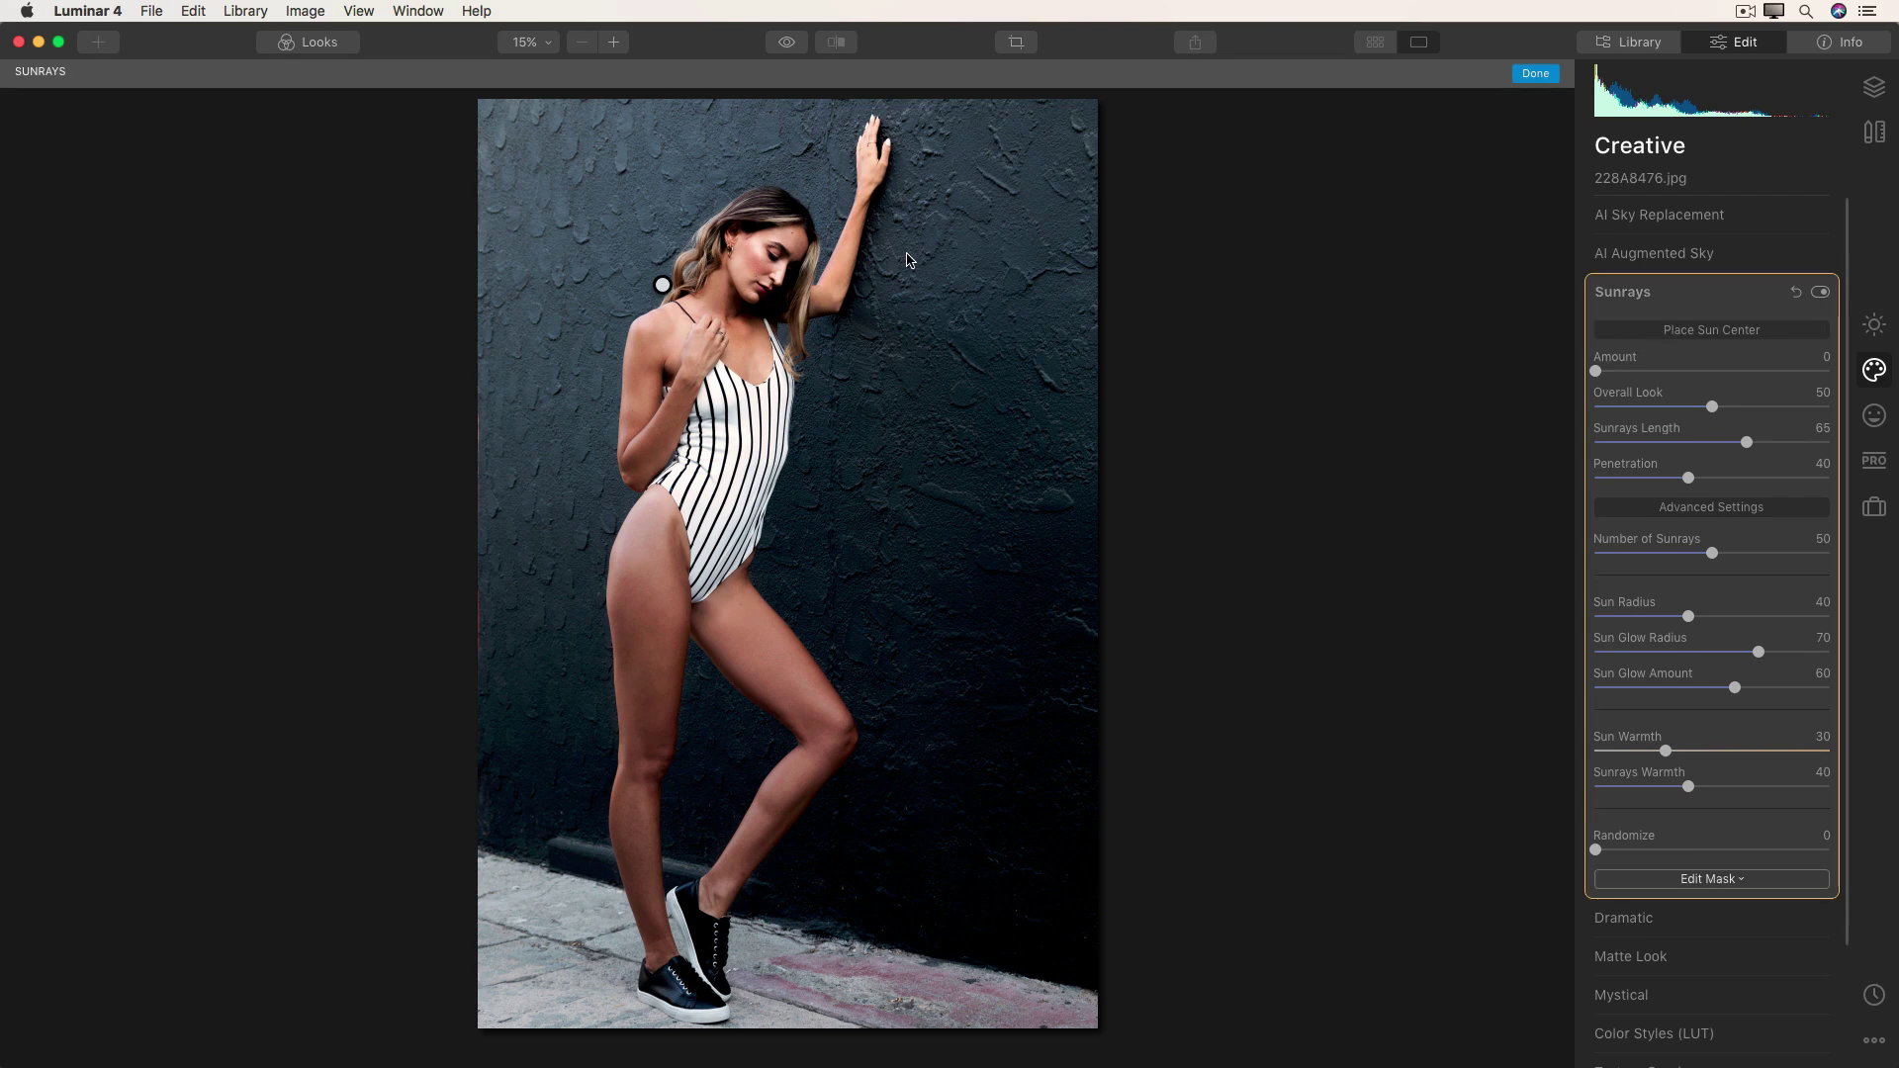
pyautogui.moveTo(662, 285)
pyautogui.mouseDown()
pyautogui.moveTo(605, 199)
pyautogui.moveTo(465, 93)
pyautogui.mouseUp()
pyautogui.click(1548, 74)
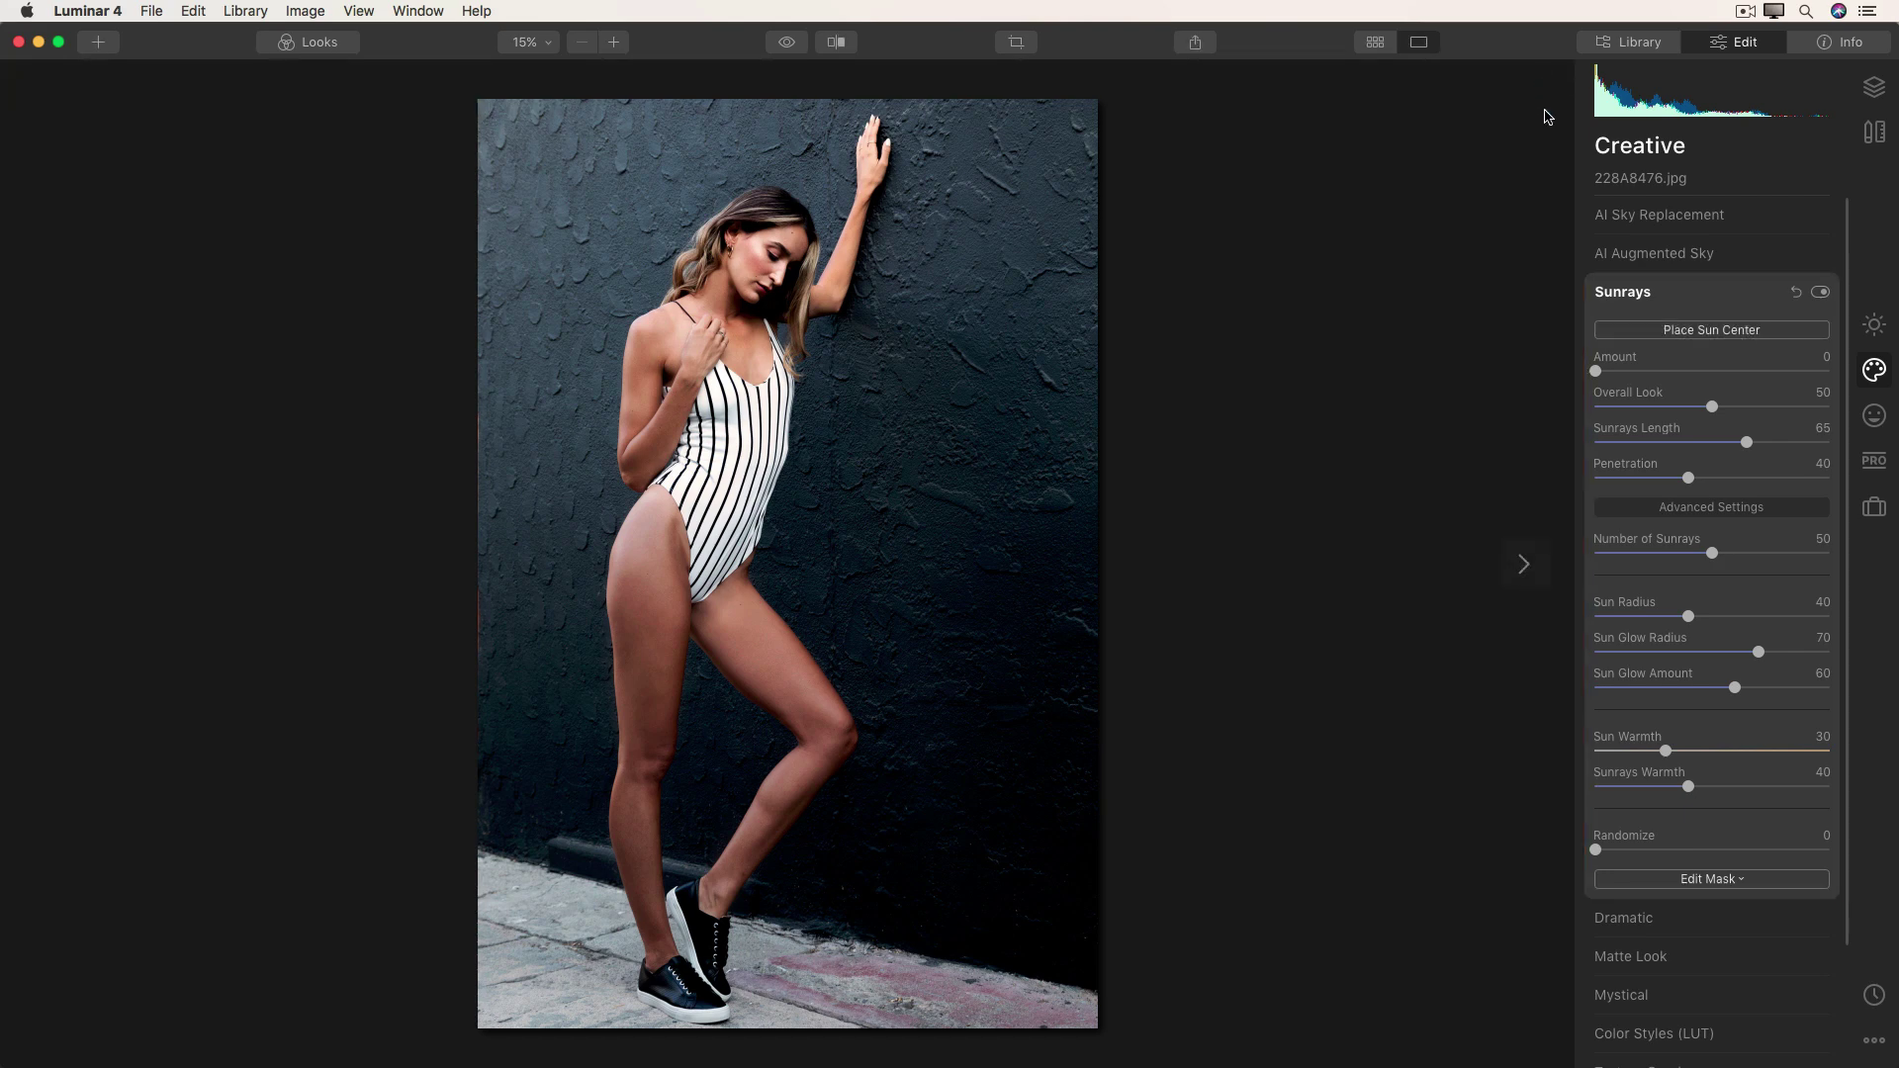
# Set the Sunrays Amount to 13, Penetration to 76 and Number of Sunrays to 21, comparing the photo with the effect off and on
pyautogui.moveTo(1599, 373); pyautogui.dragTo(1654, 397)
pyautogui.moveTo(1657, 396); pyautogui.dragTo(1632, 403)
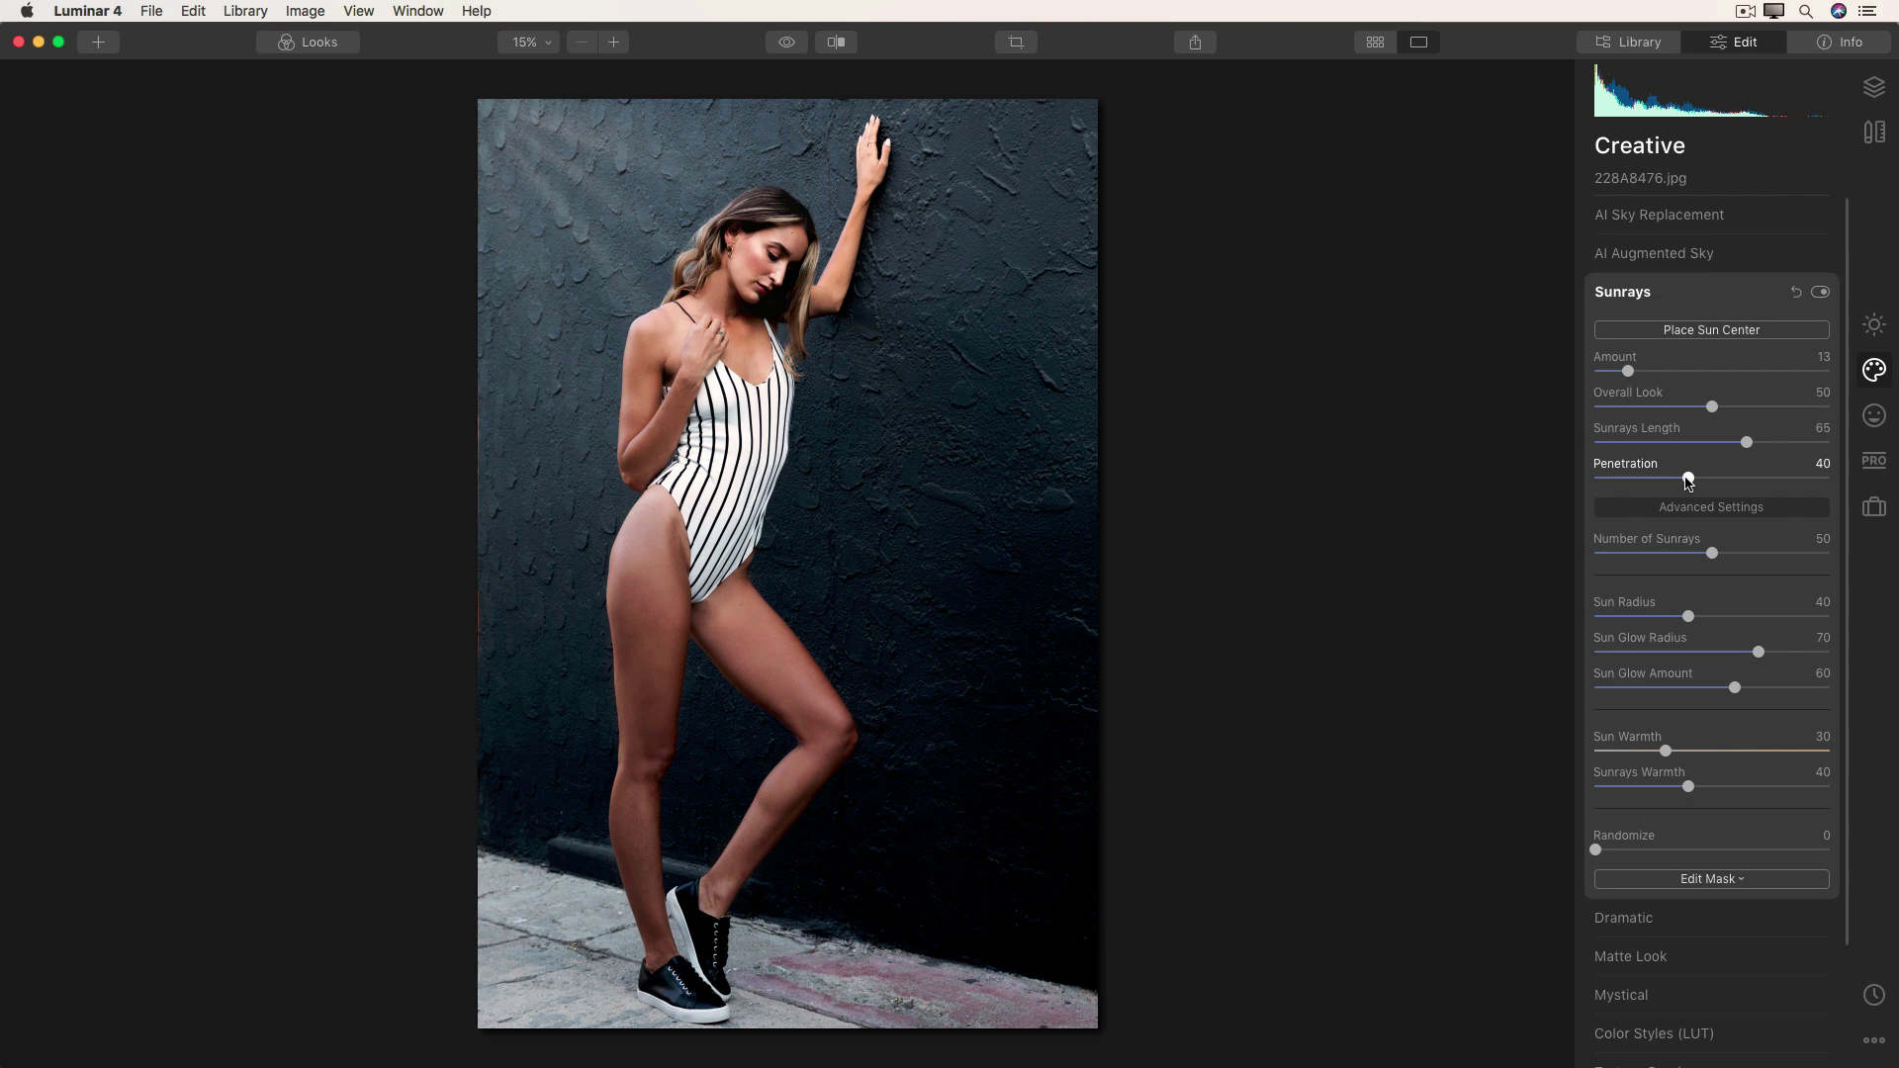
pyautogui.moveTo(1689, 482); pyautogui.dragTo(1773, 514)
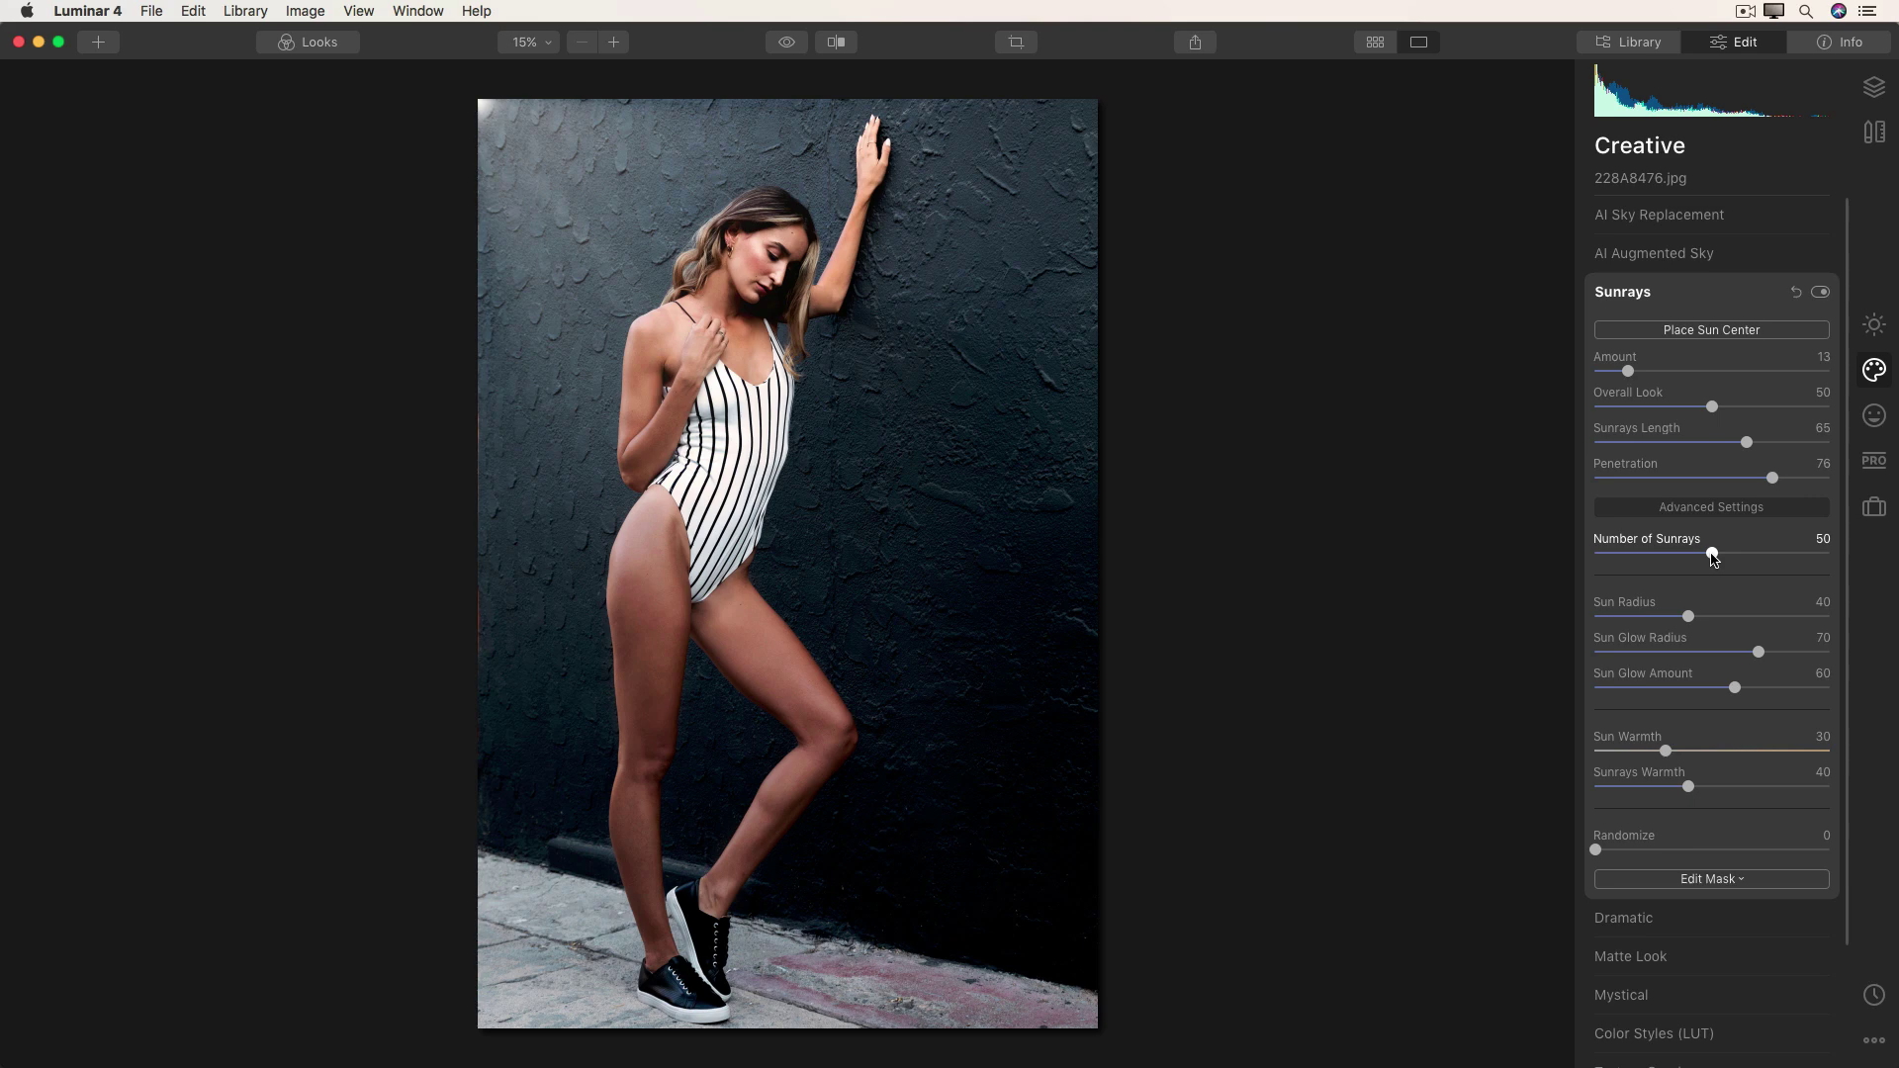
pyautogui.moveTo(1712, 556); pyautogui.dragTo(1642, 564)
pyautogui.click(1820, 293)
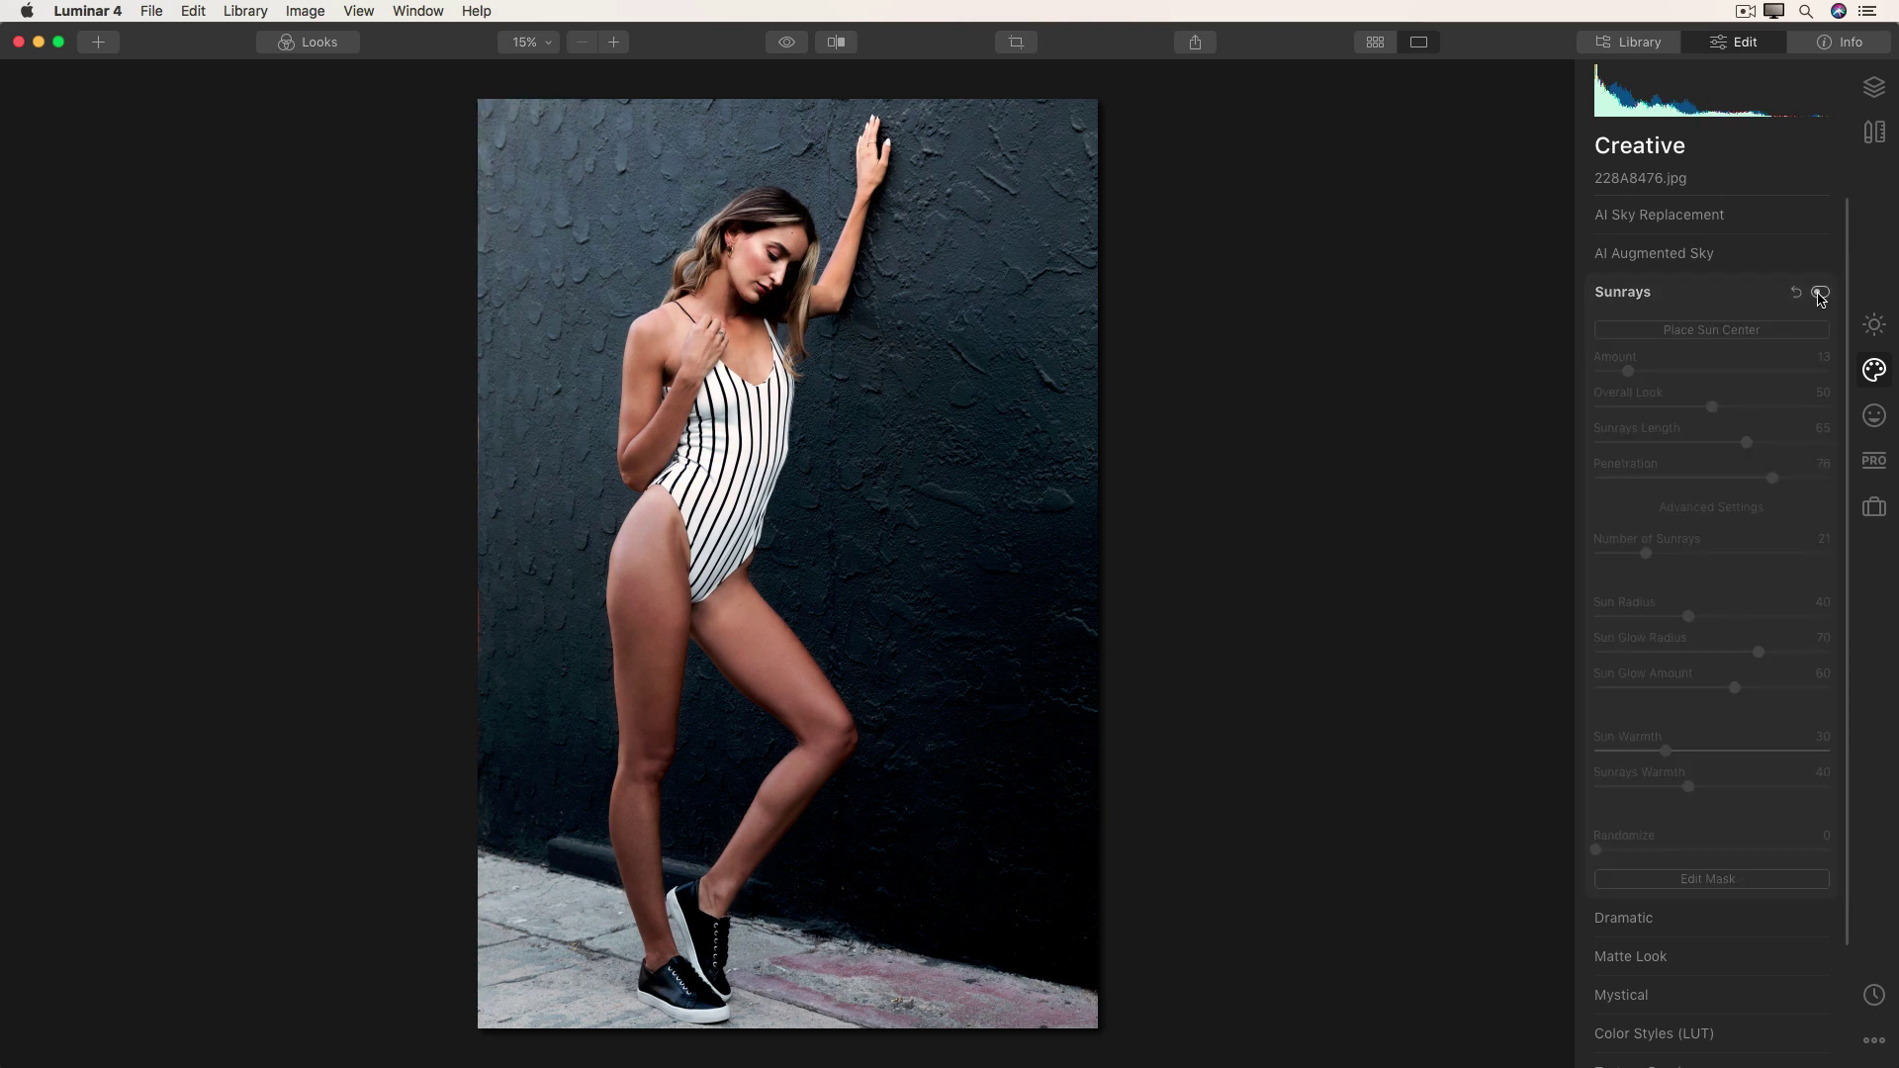
pyautogui.click(1820, 293)
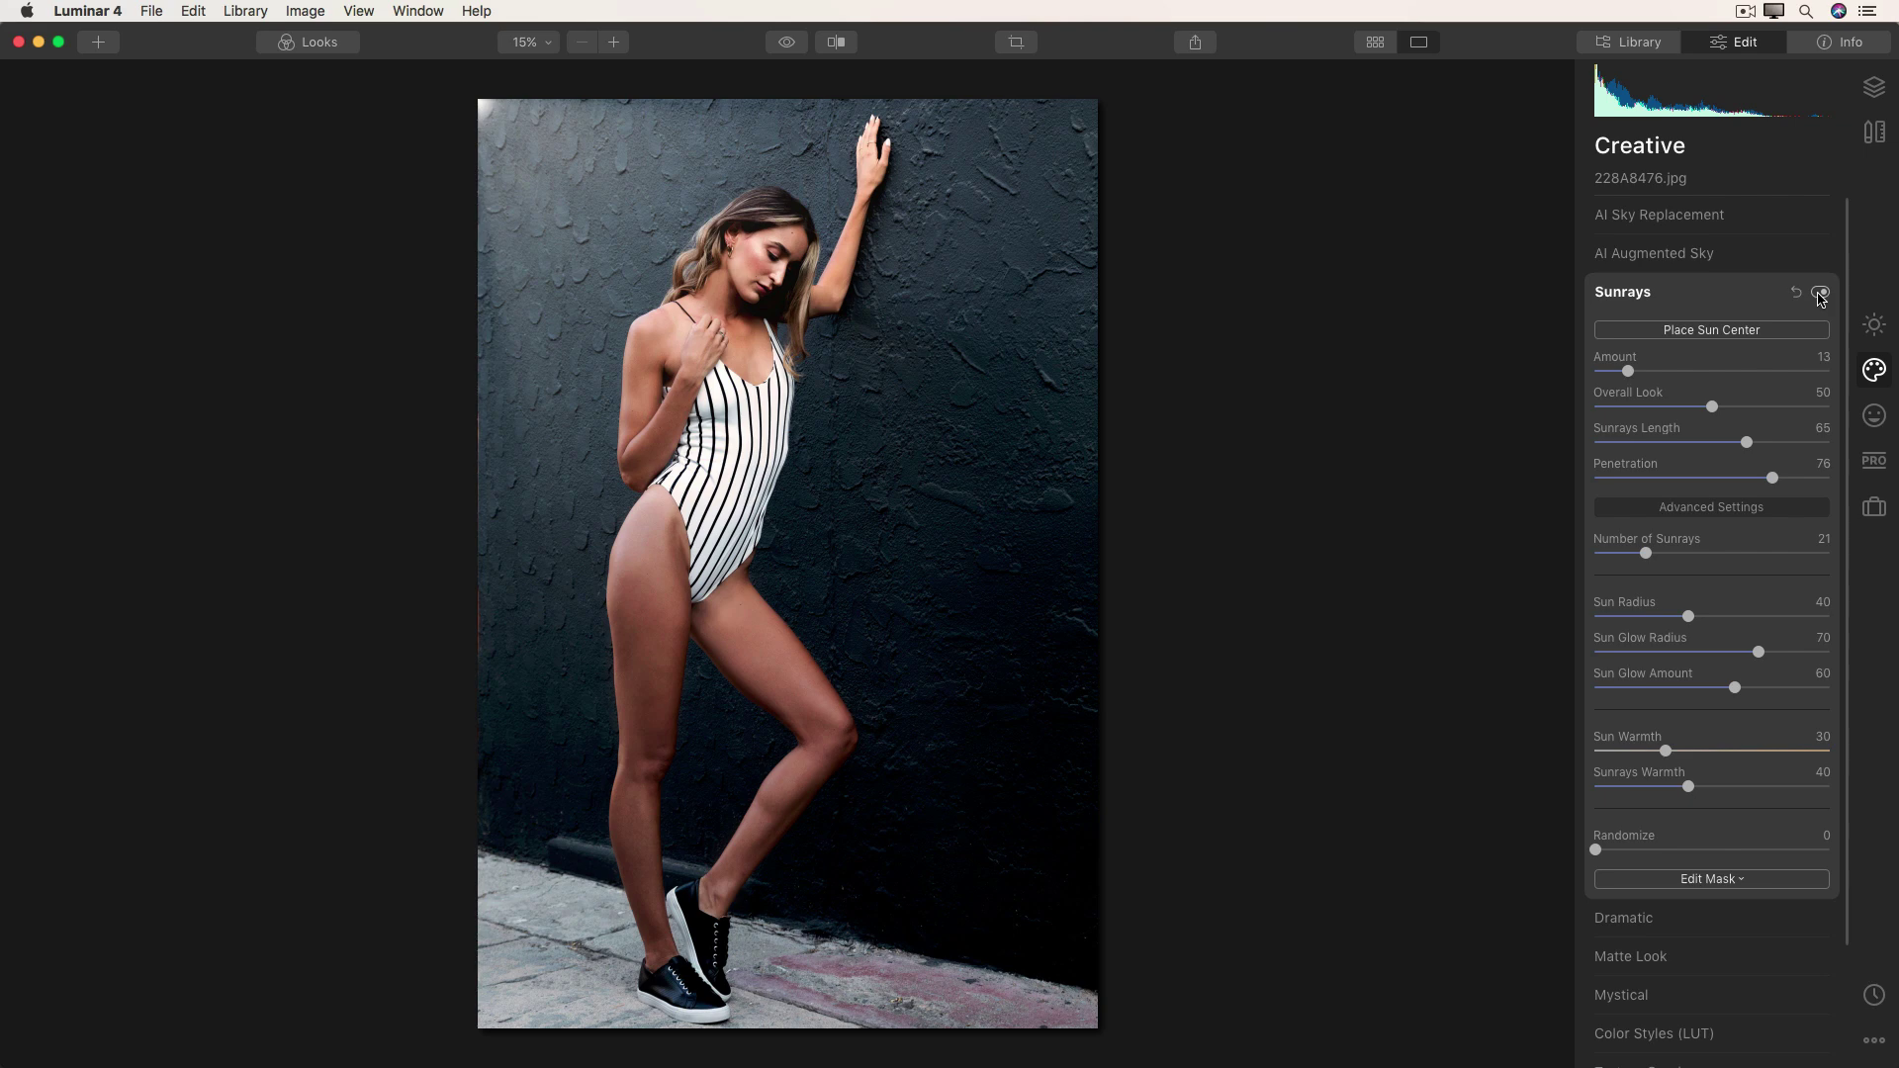
pyautogui.click(1820, 292)
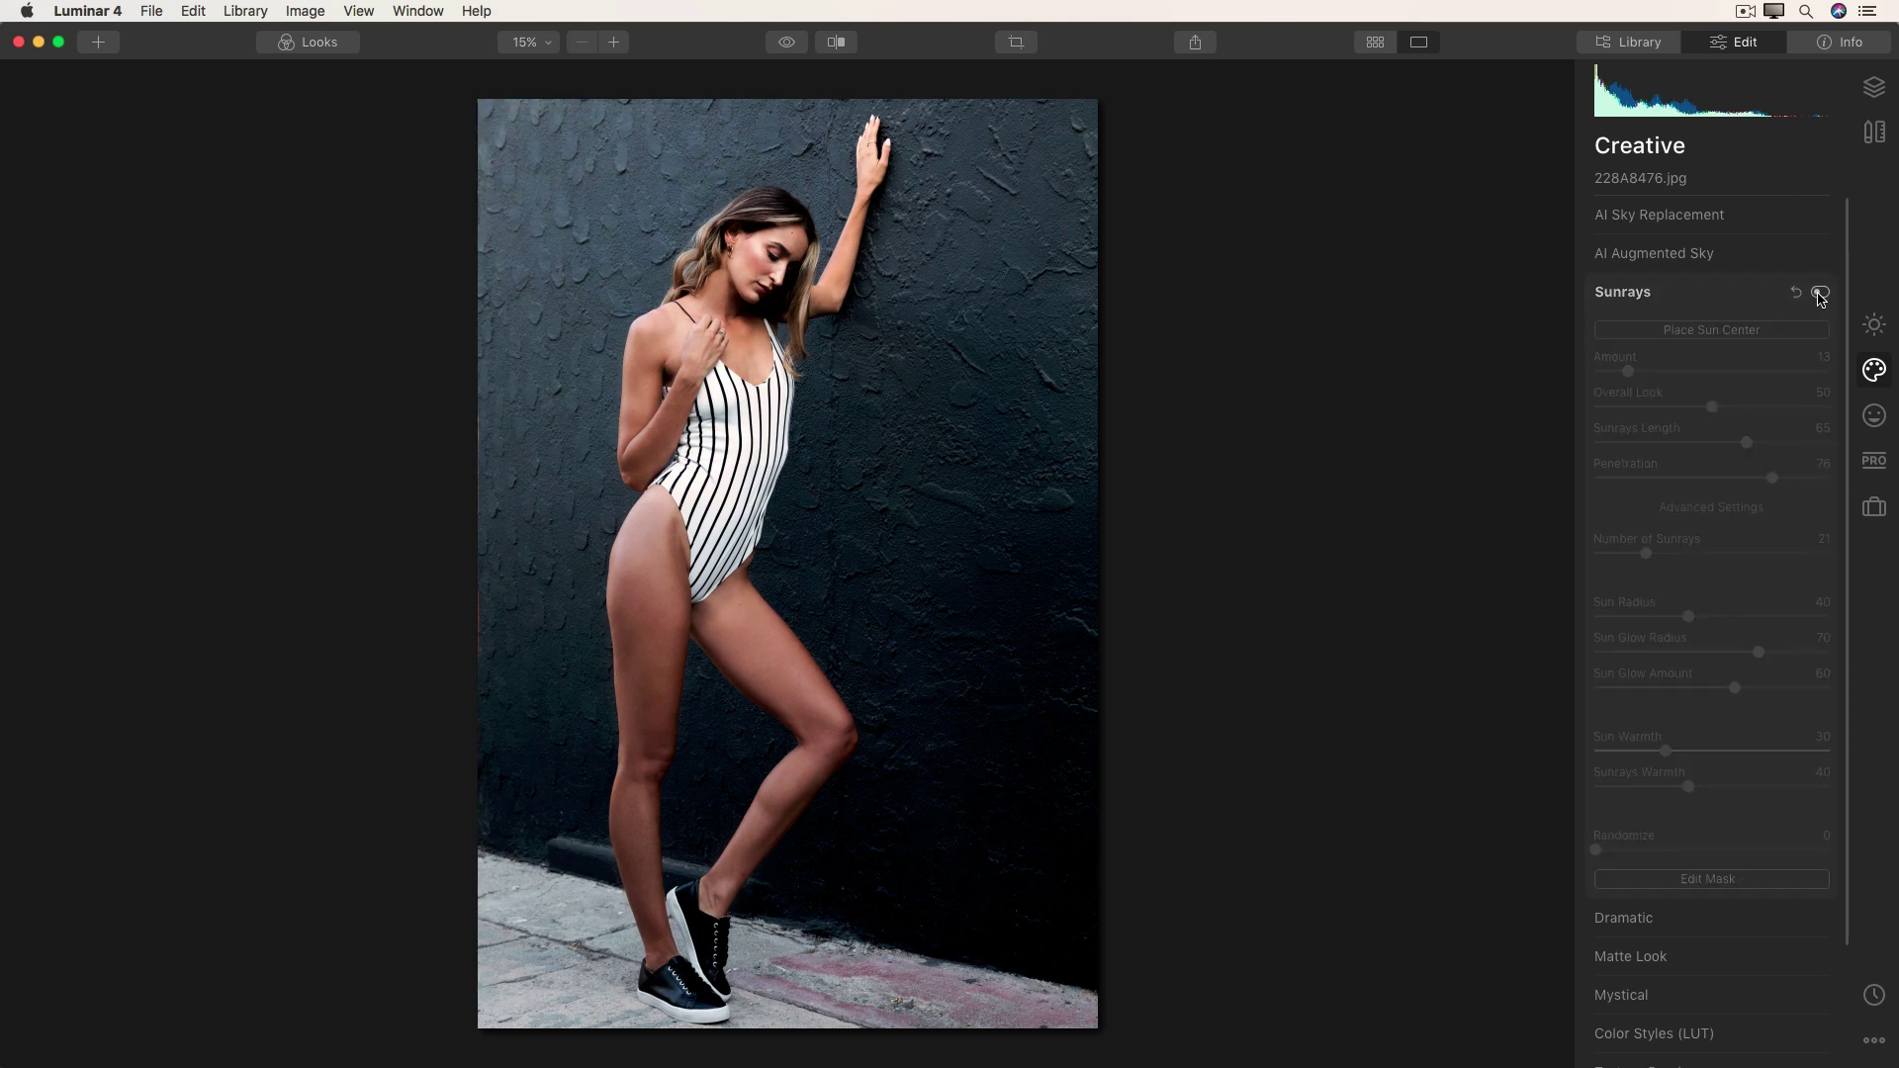
pyautogui.click(1820, 293)
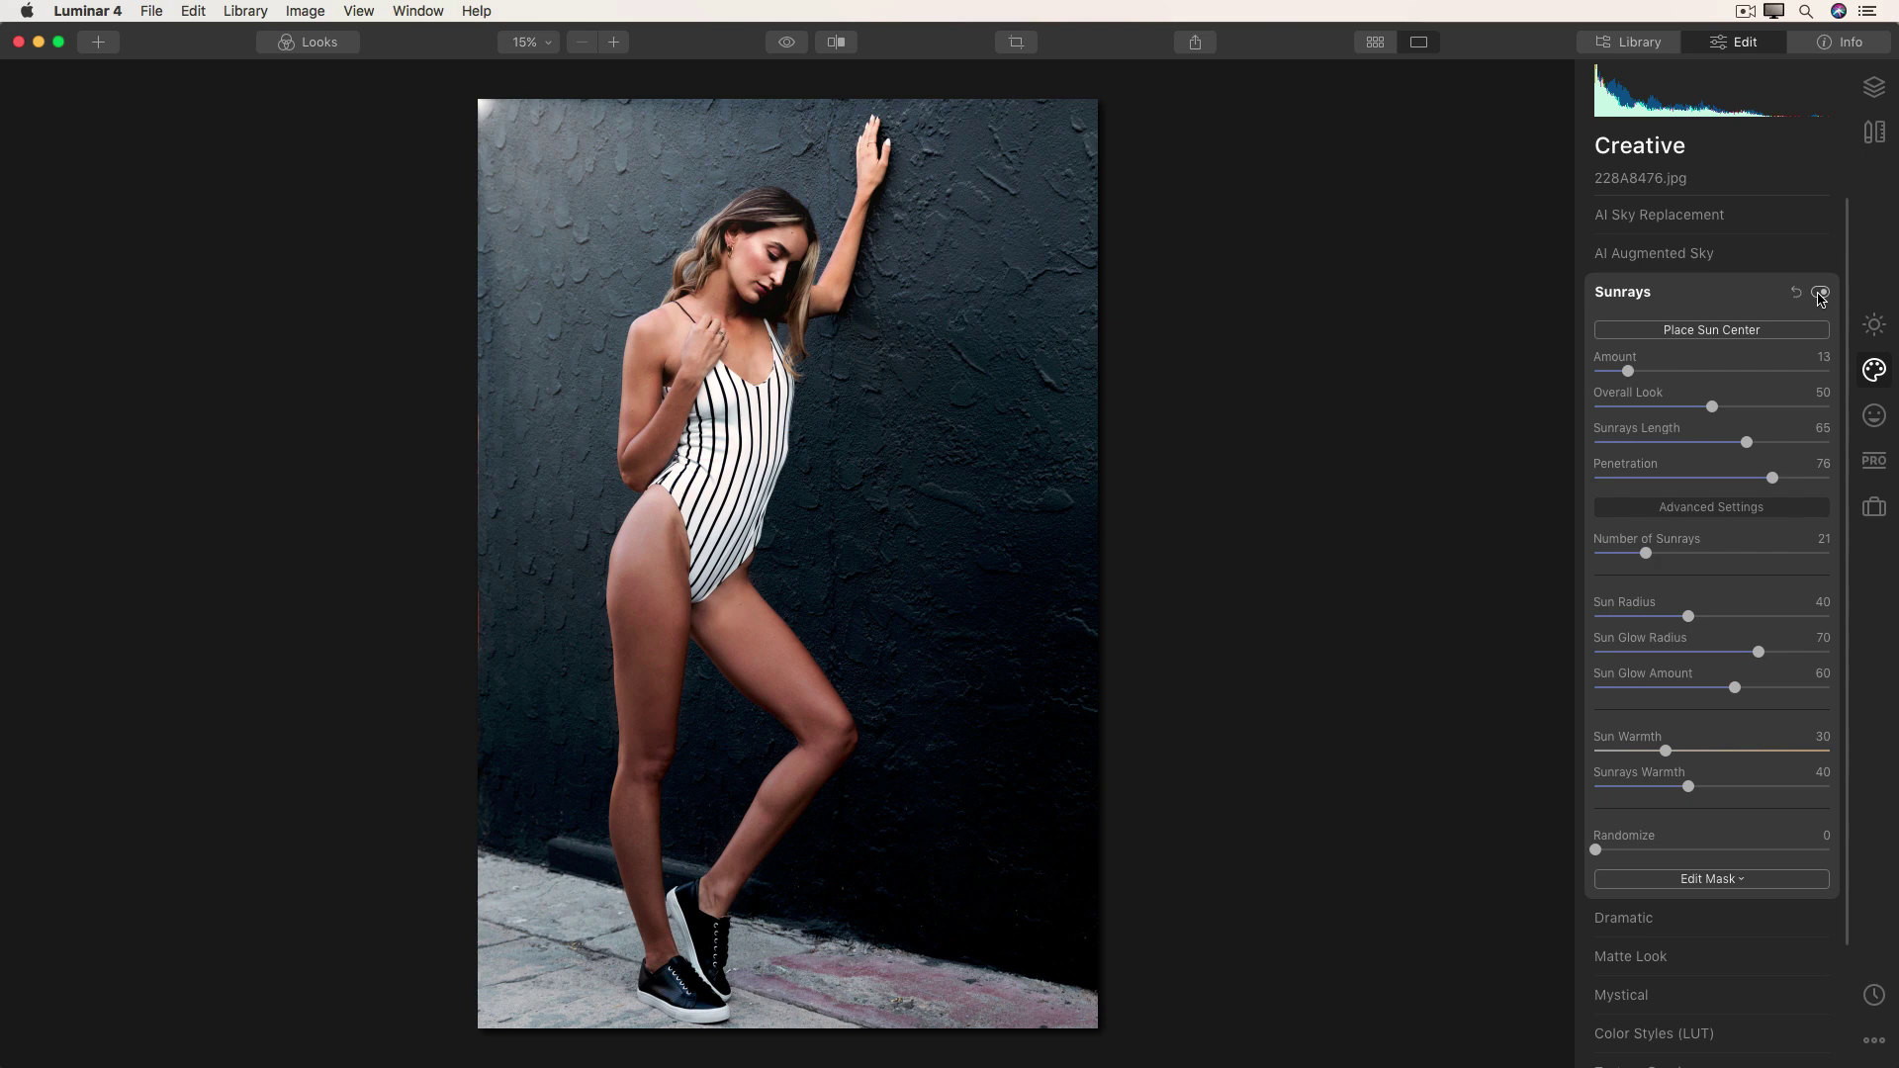
pyautogui.click(1634, 295)
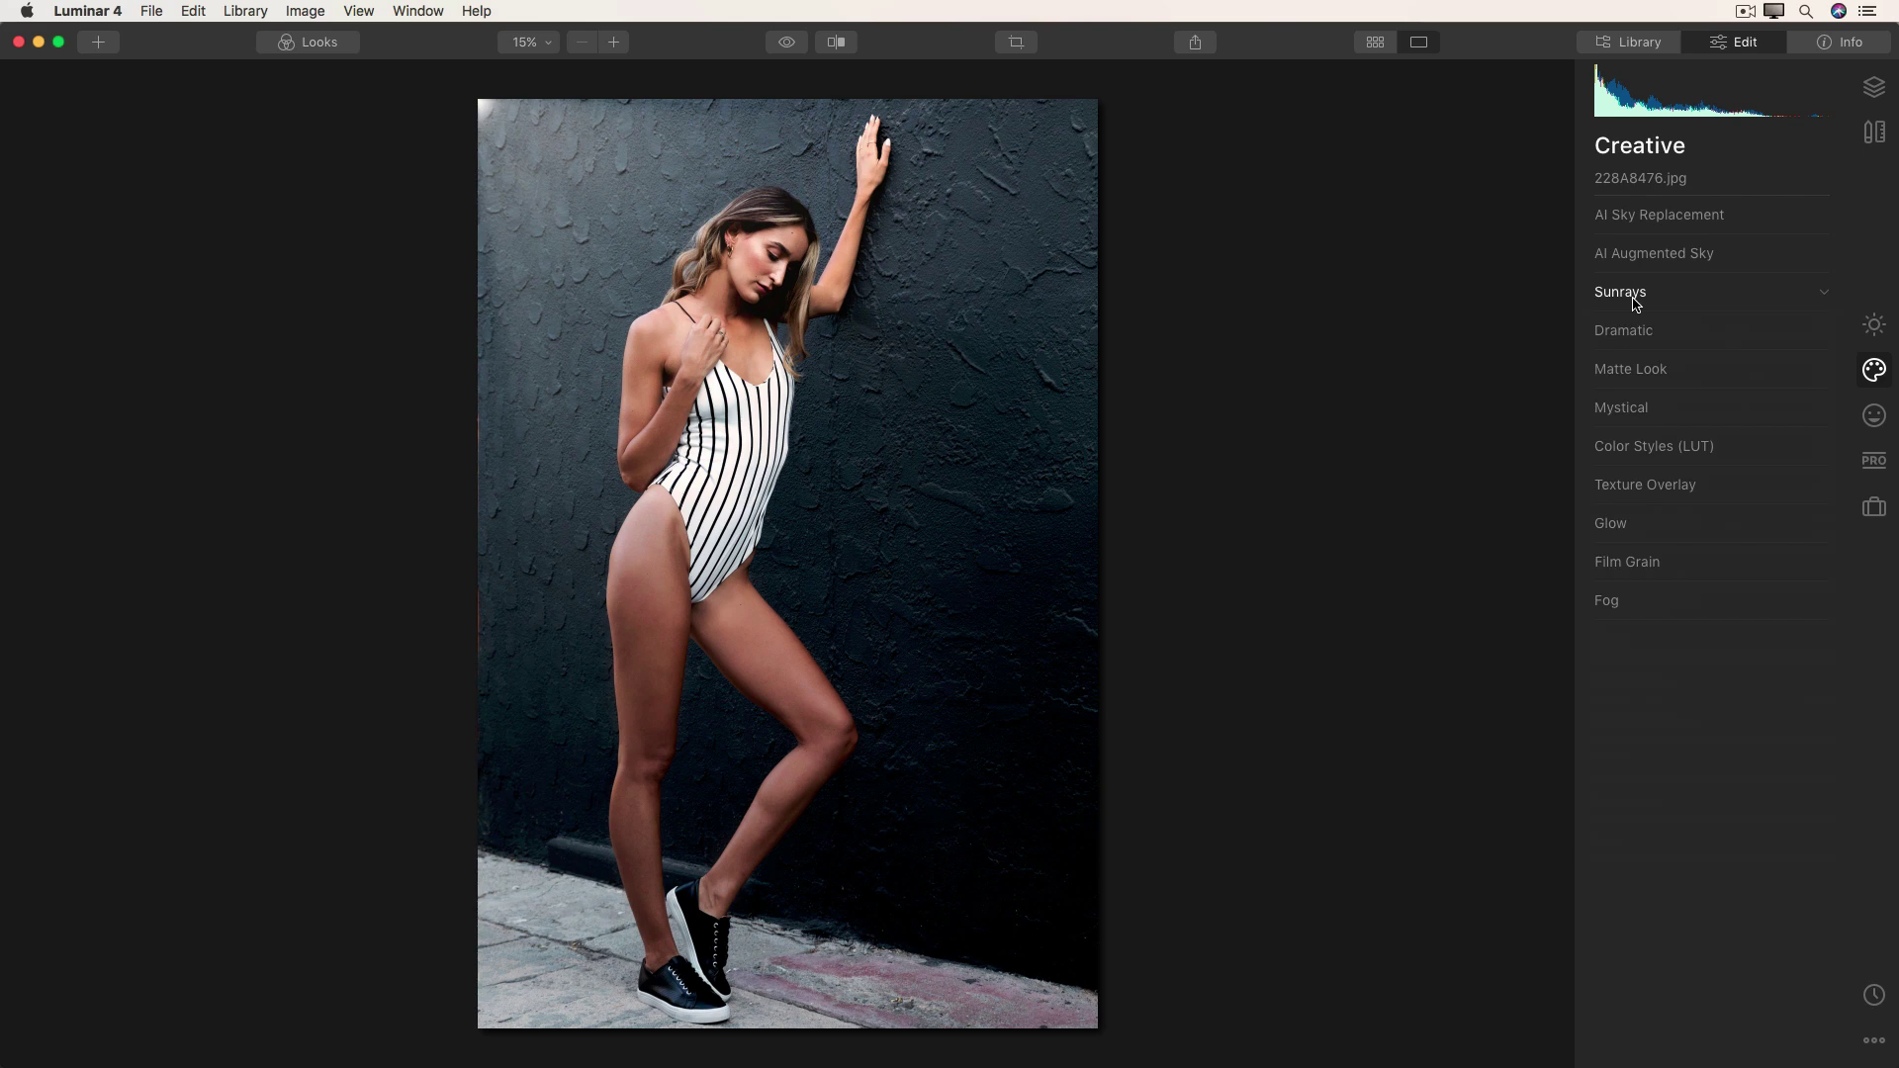
# Apply the Dramatic effect with an Amount of 24 and compare the photo with it off and on
pyautogui.click(1622, 332)
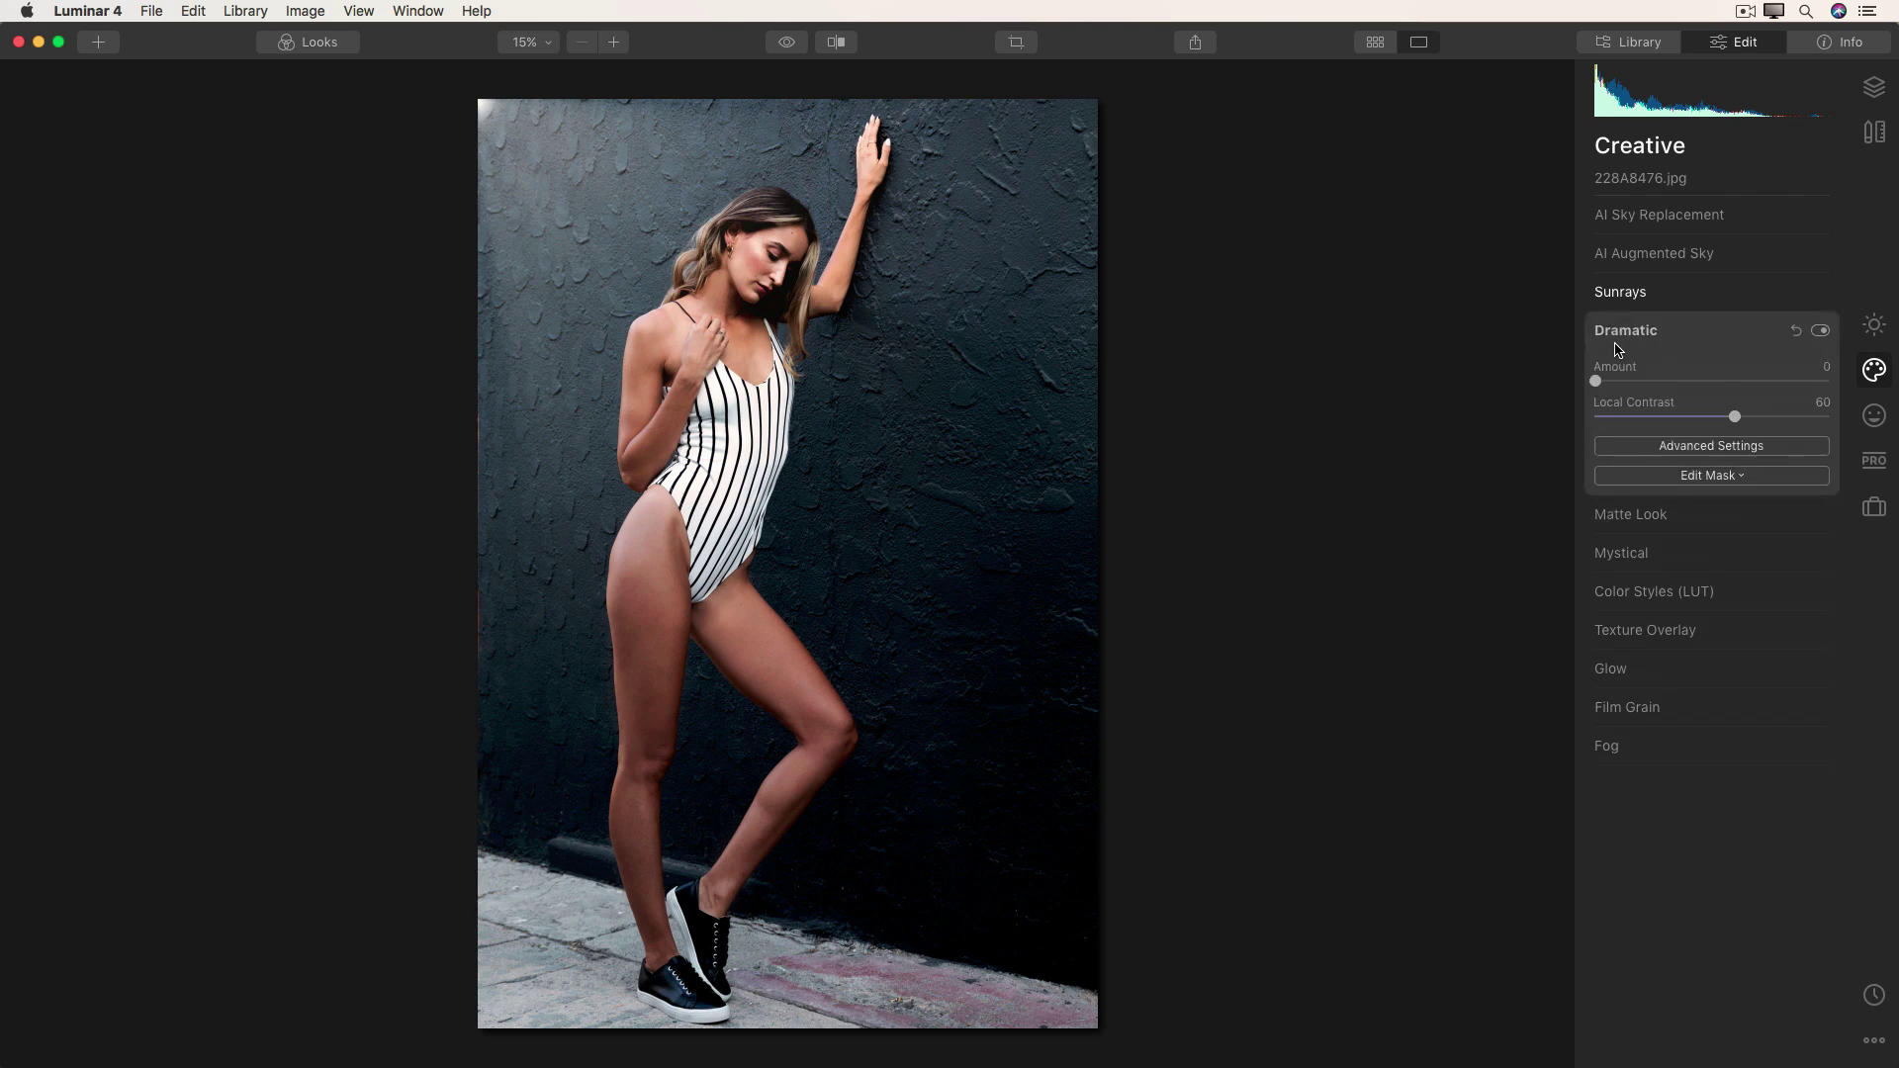
pyautogui.moveTo(1597, 384); pyautogui.dragTo(1658, 426)
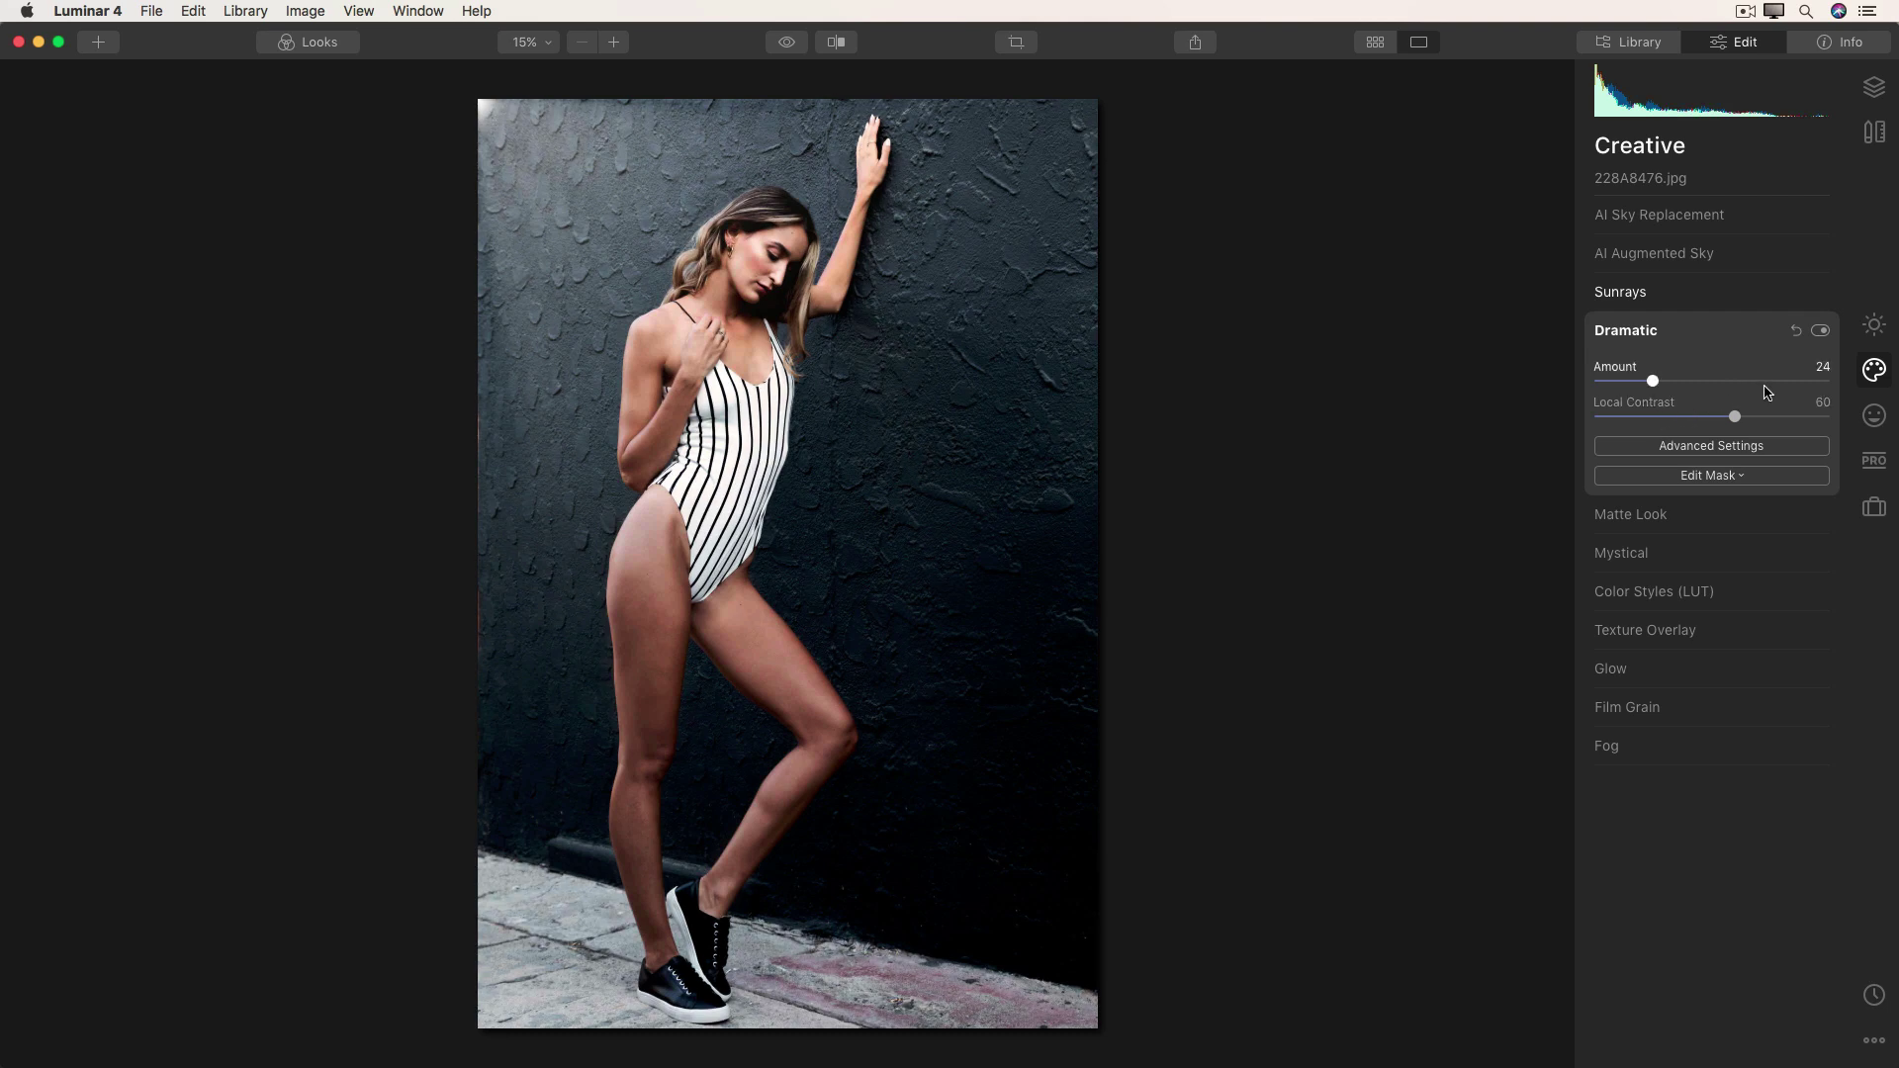
pyautogui.click(1819, 331)
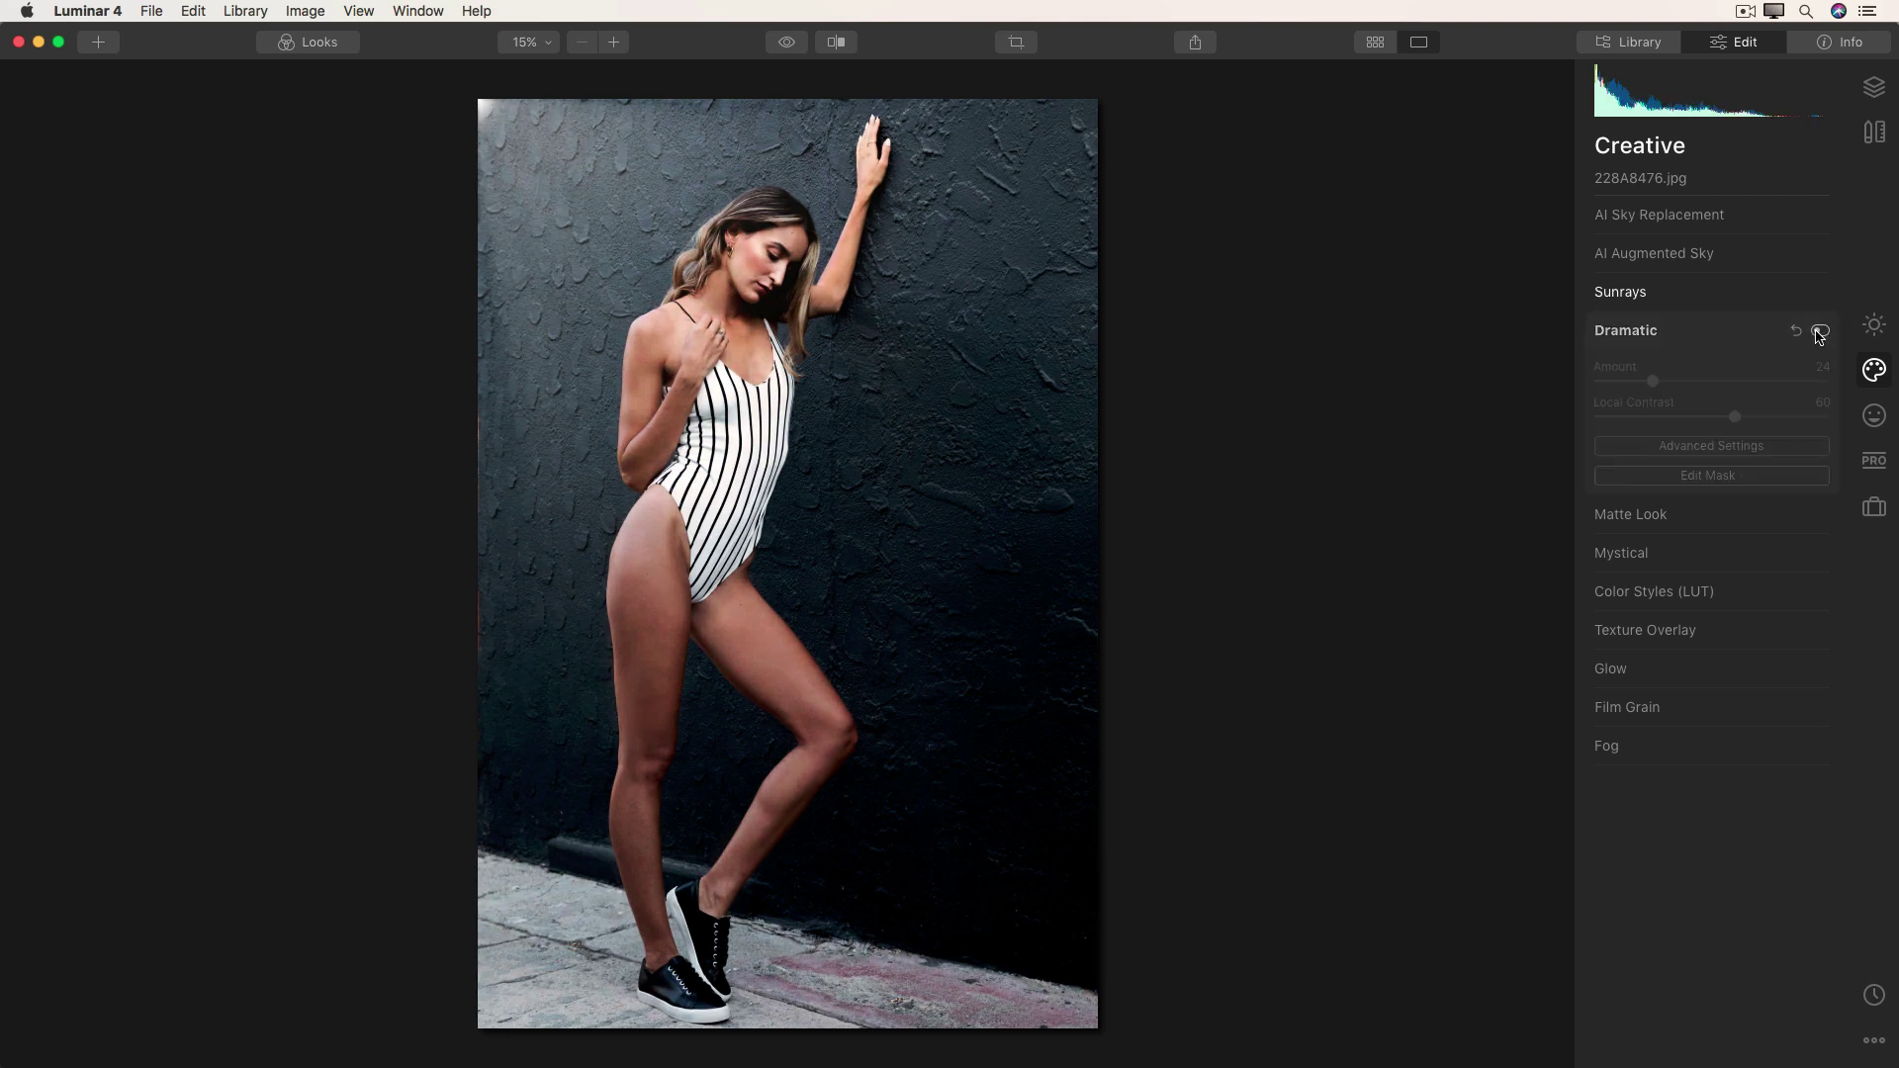
pyautogui.click(1819, 331)
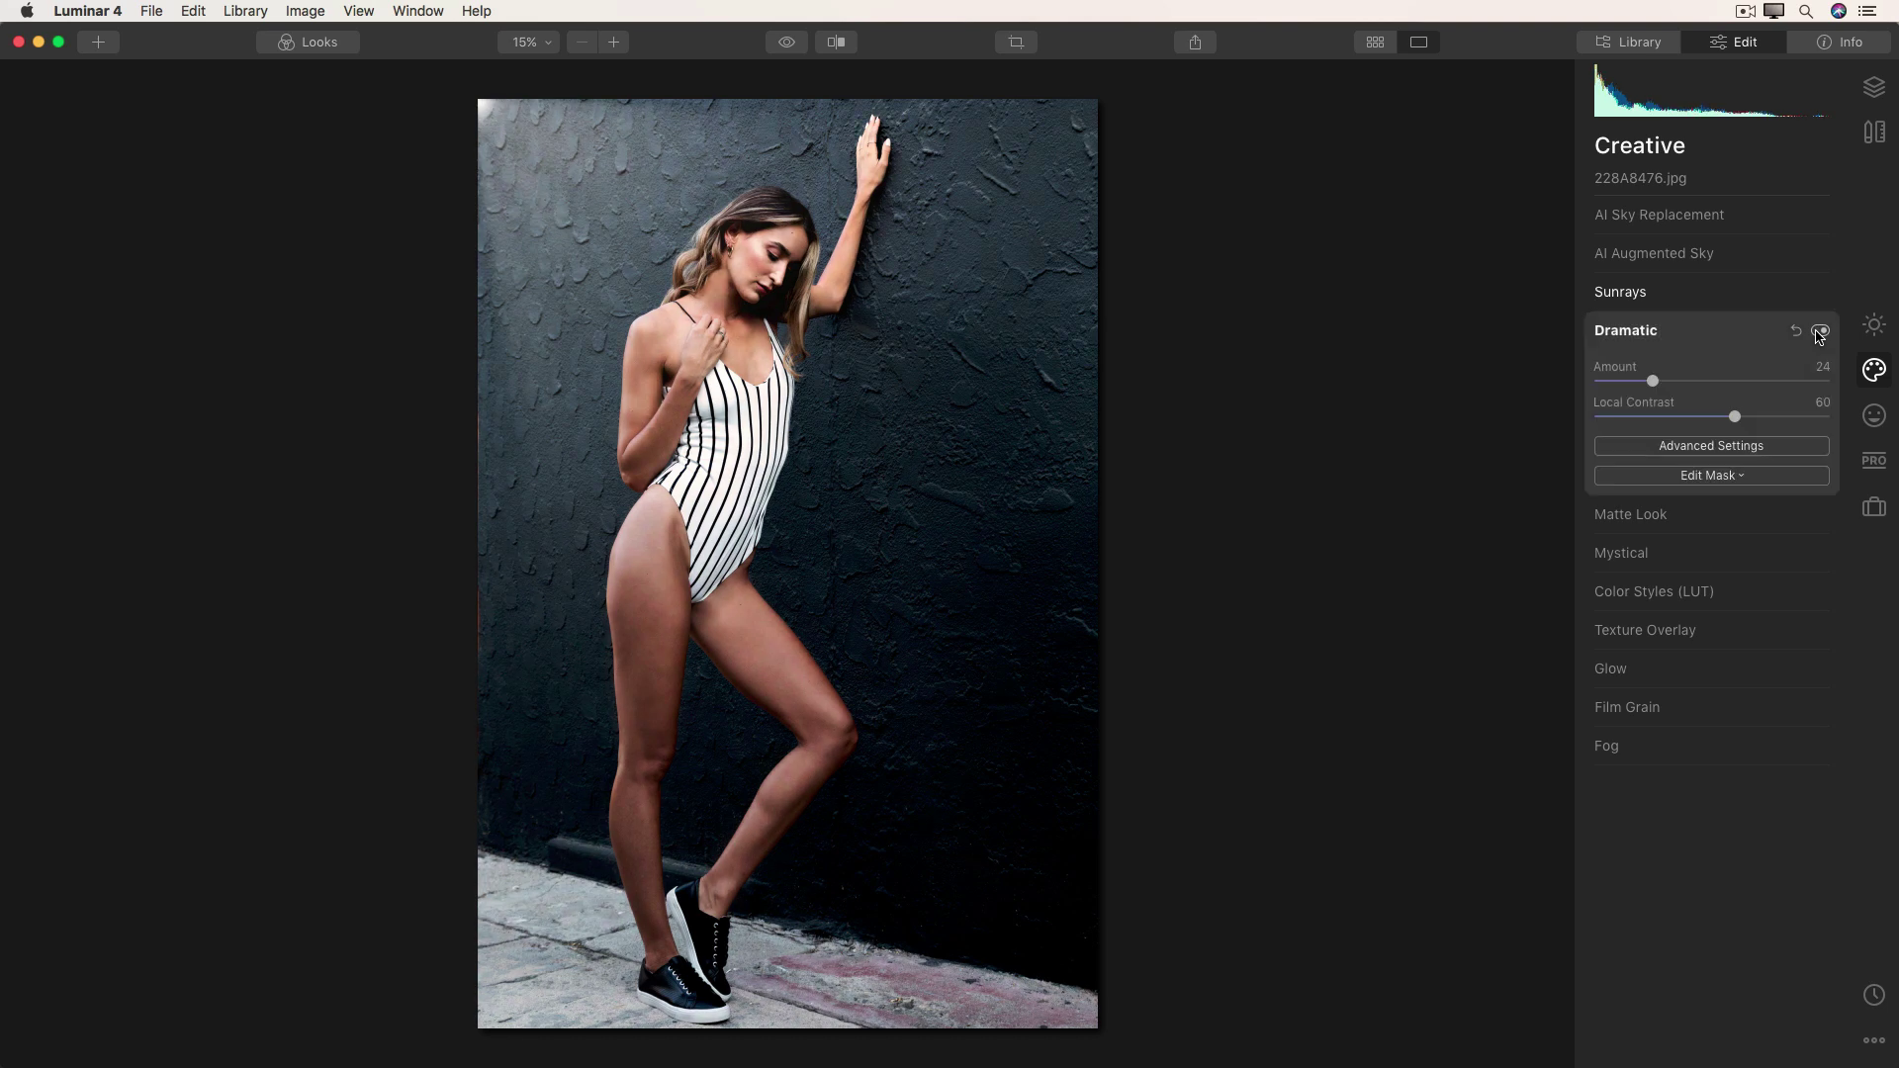
# Apply the Mystical effect with an Amount of 20, compare it off and on, and raise the amount slightly
pyautogui.click(1658, 554)
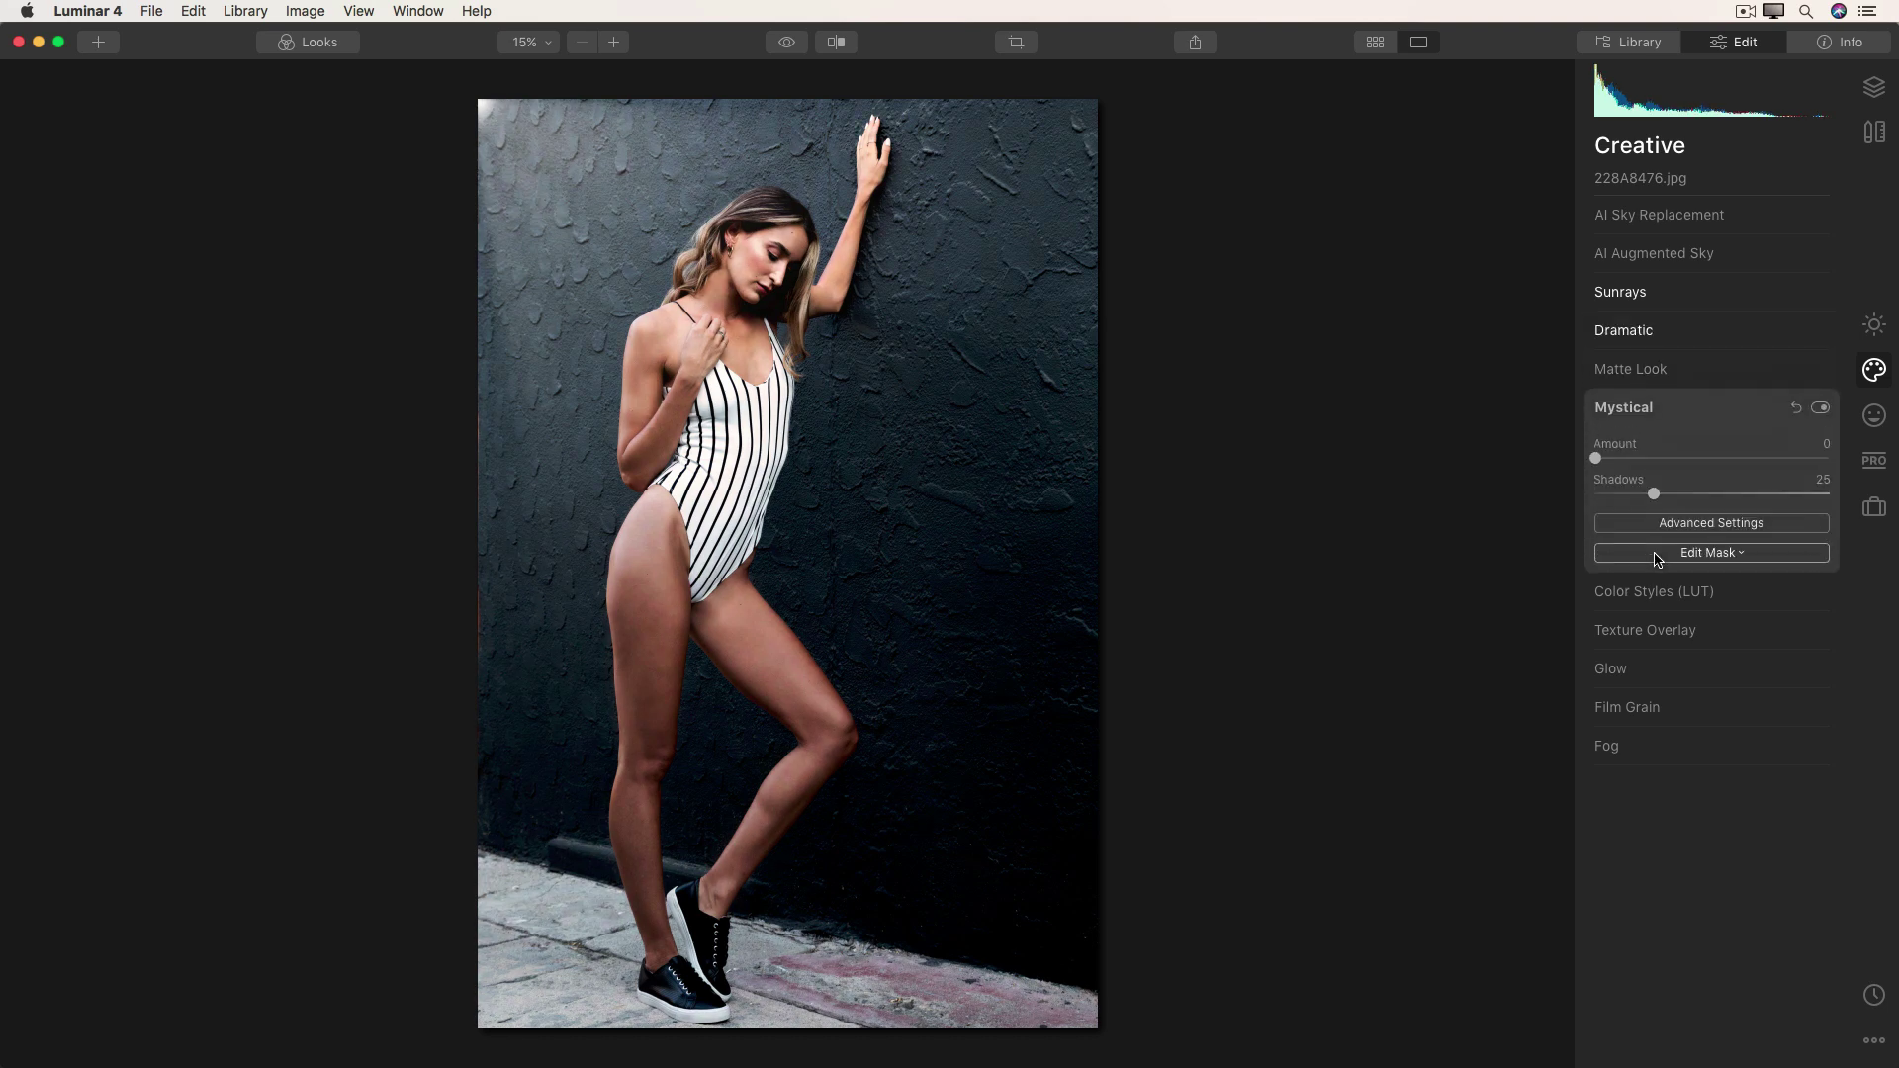
pyautogui.moveTo(1596, 458); pyautogui.dragTo(1647, 481)
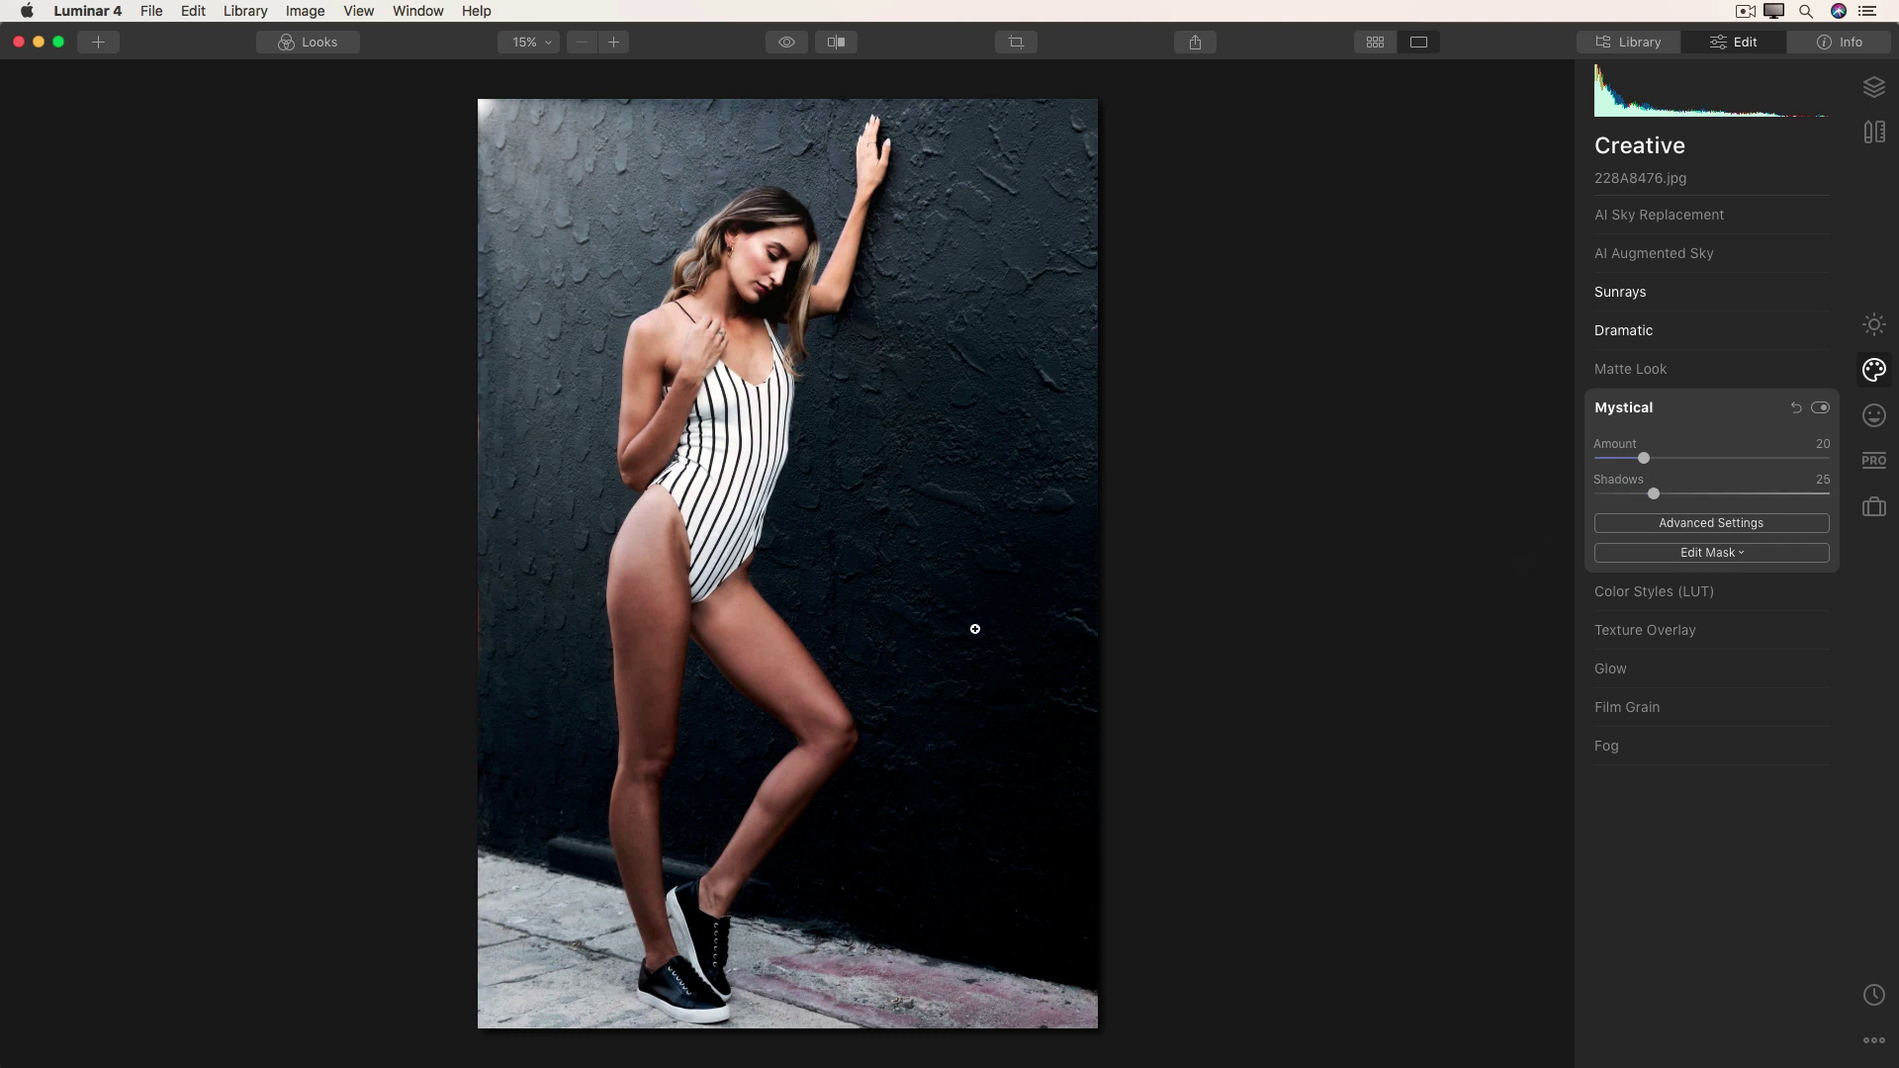
pyautogui.click(1820, 408)
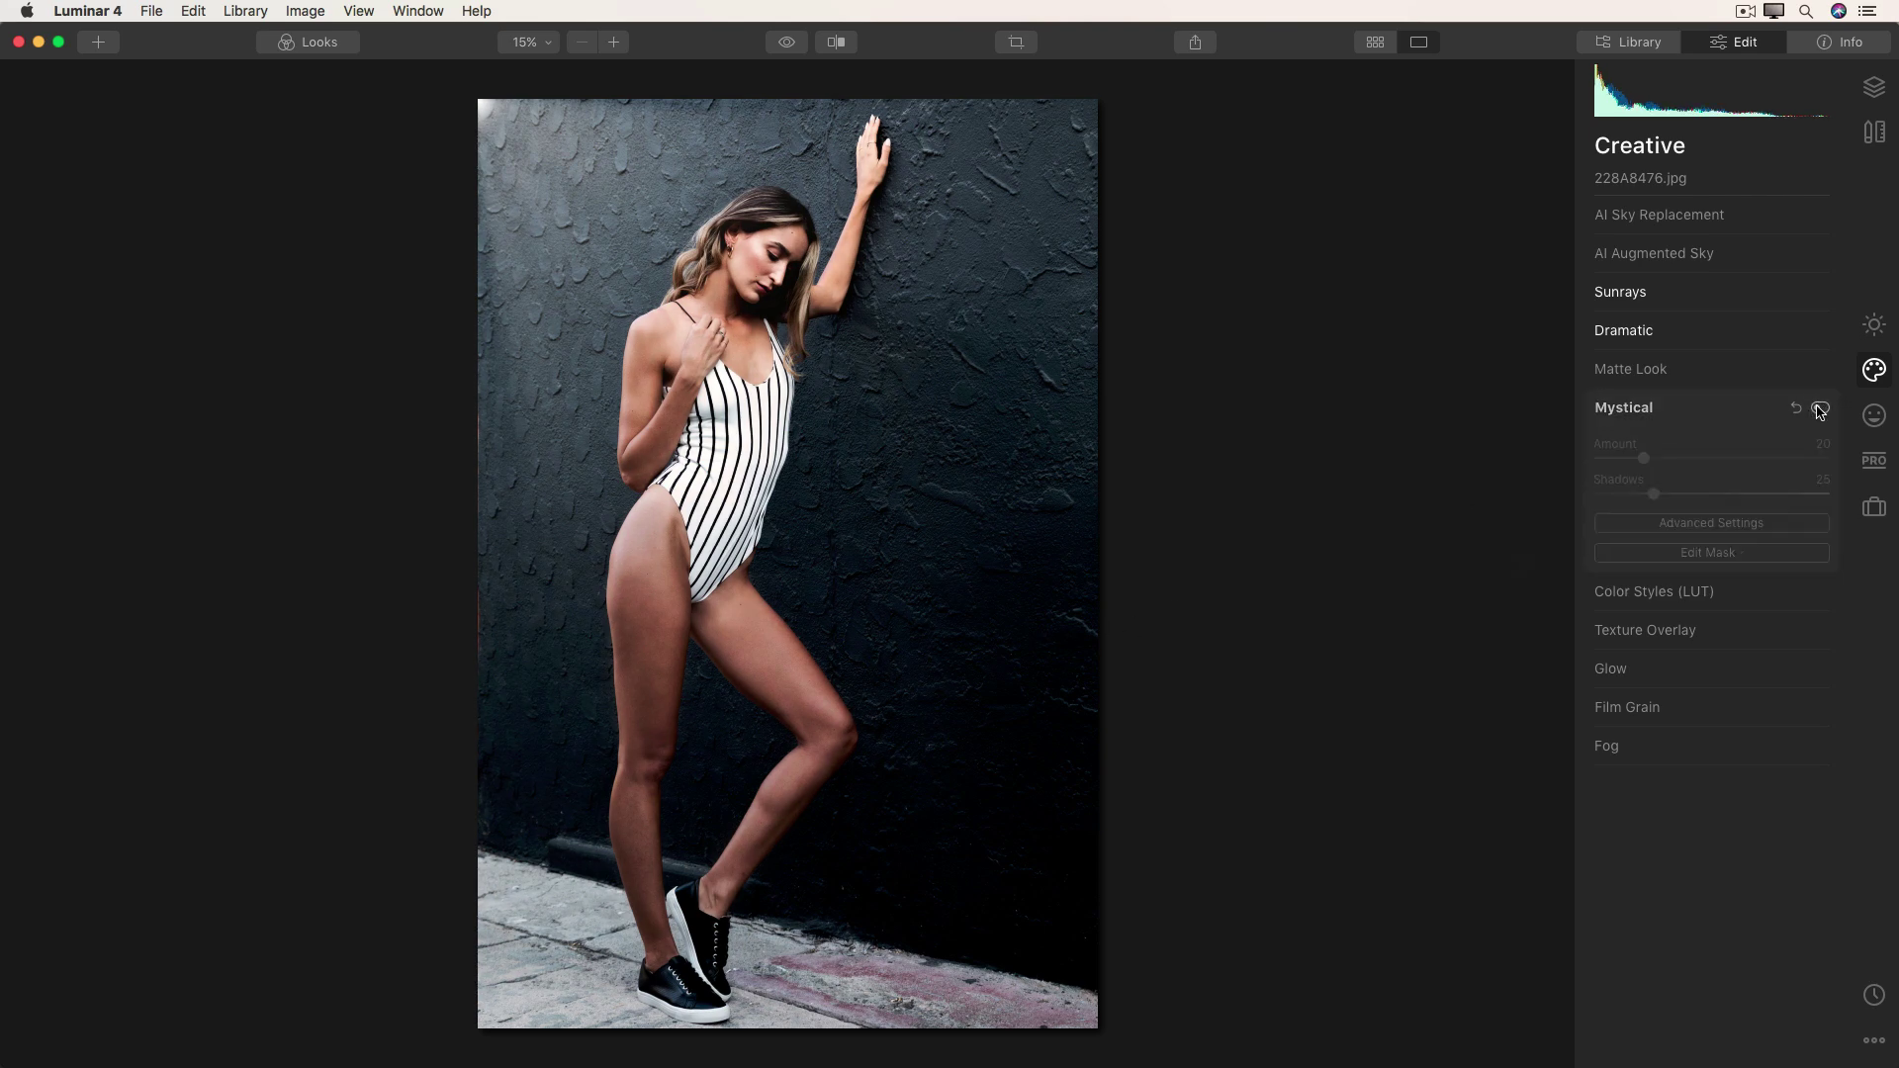
pyautogui.click(1820, 408)
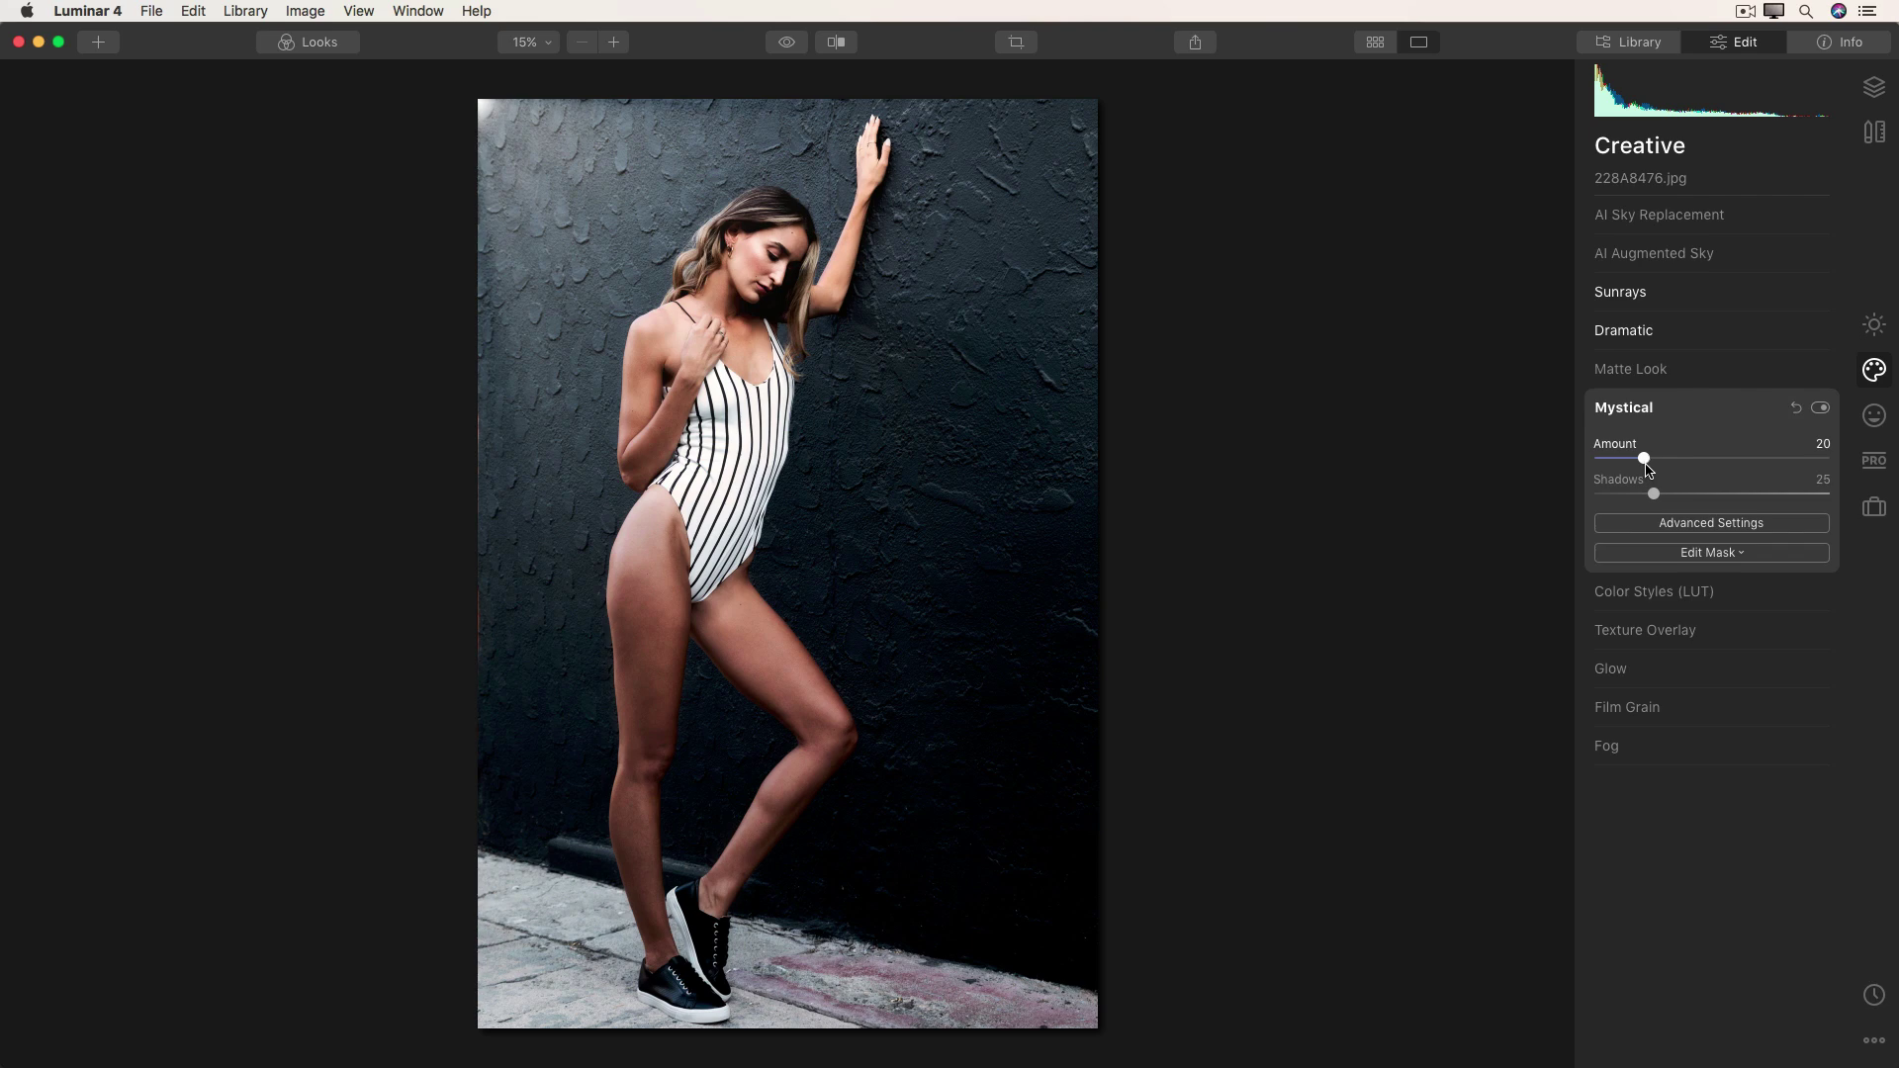
pyautogui.moveTo(1648, 468); pyautogui.dragTo(1661, 468)
pyautogui.click(1639, 415)
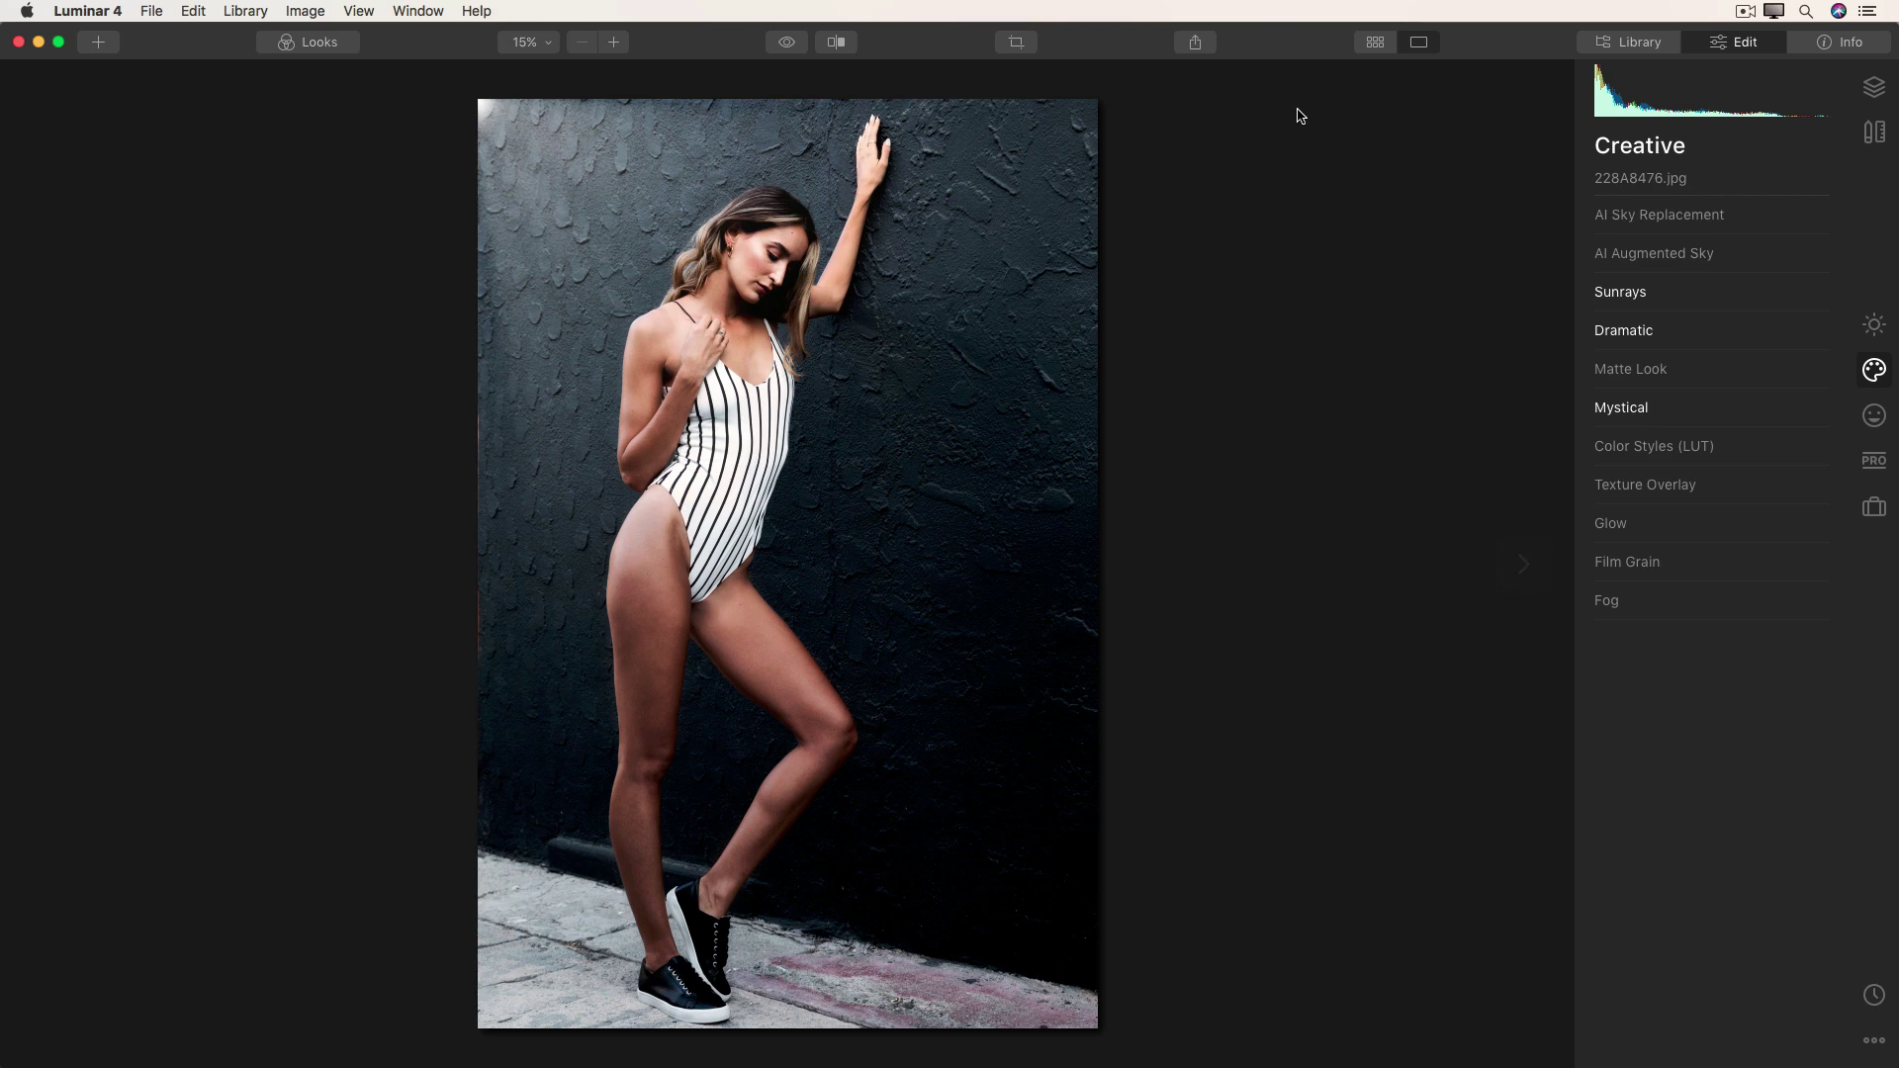
# Crop the swimsuit photo to the woman from raised hand to thighs, trimming her lower legs, the right-hand wall and a thin left strip
pyautogui.click(1015, 42)
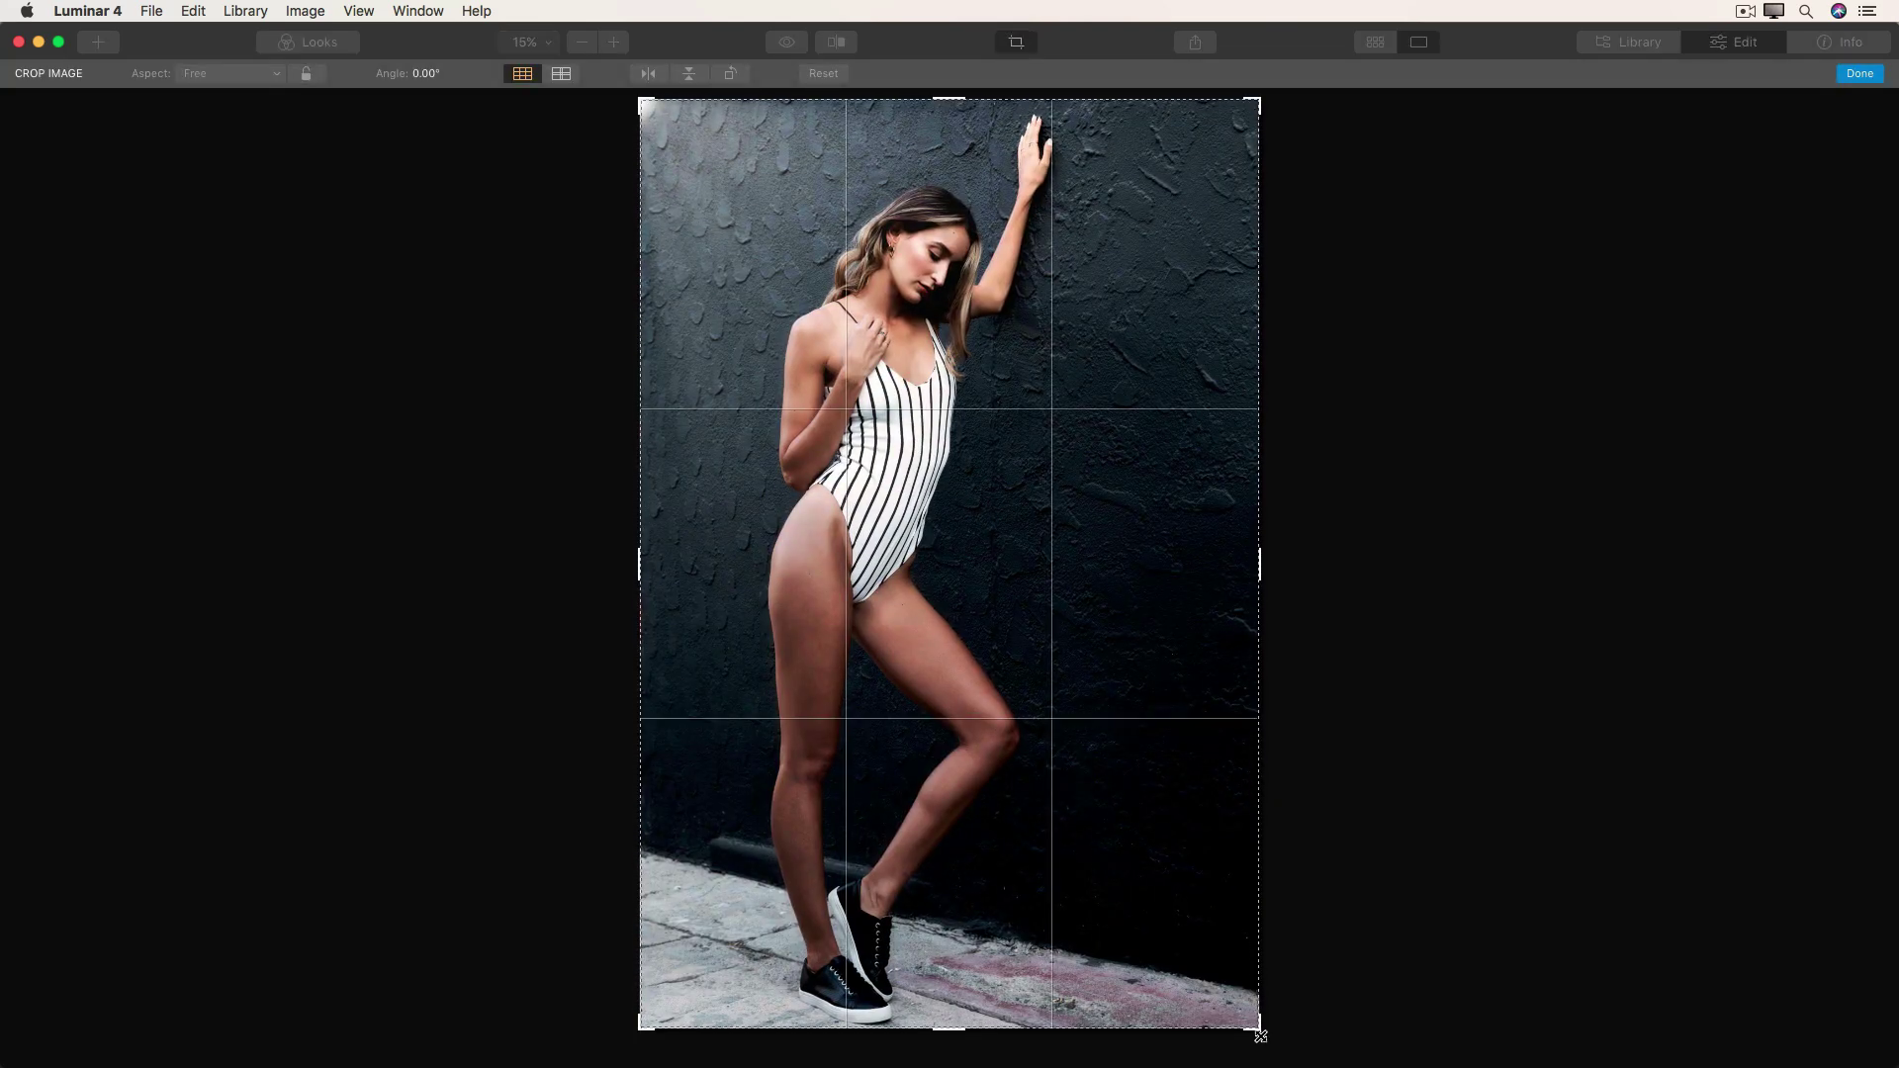
pyautogui.moveTo(1260, 1039); pyautogui.dragTo(1177, 867)
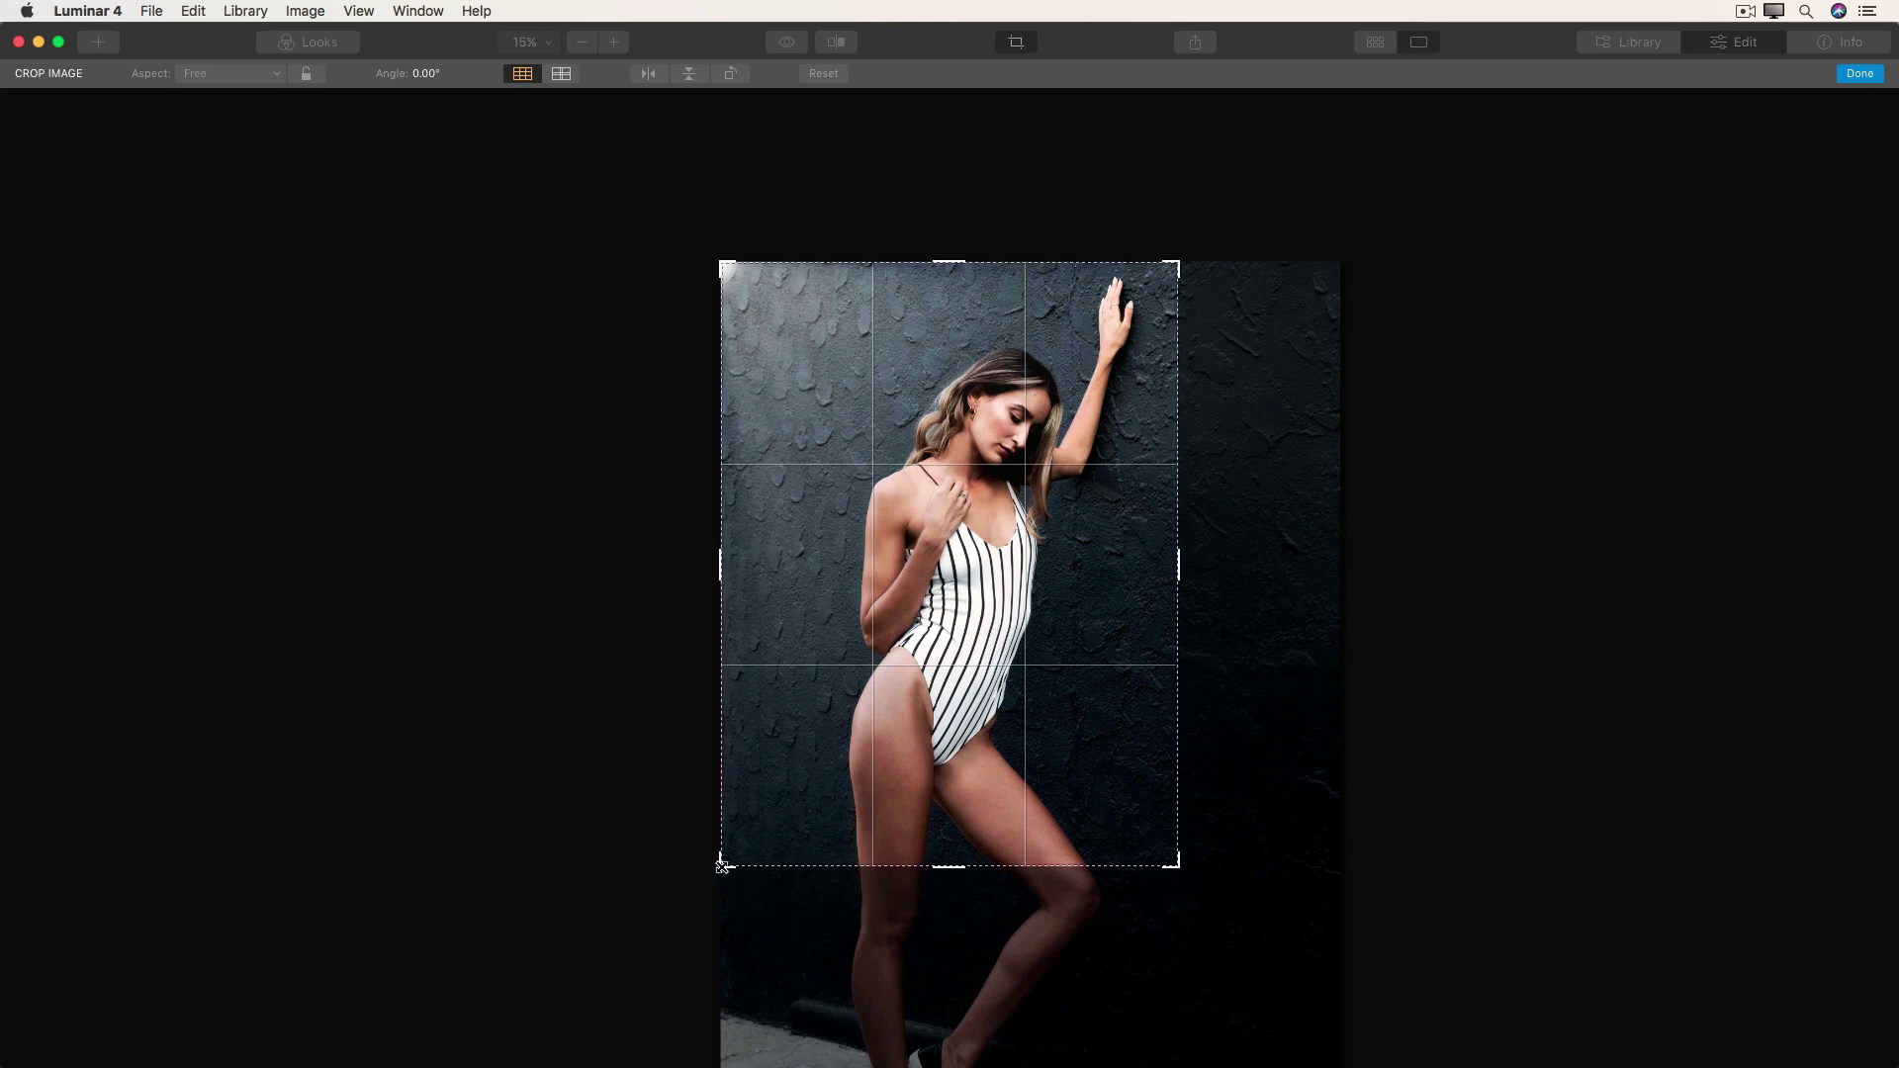
pyautogui.moveTo(722, 867); pyautogui.dragTo(733, 855)
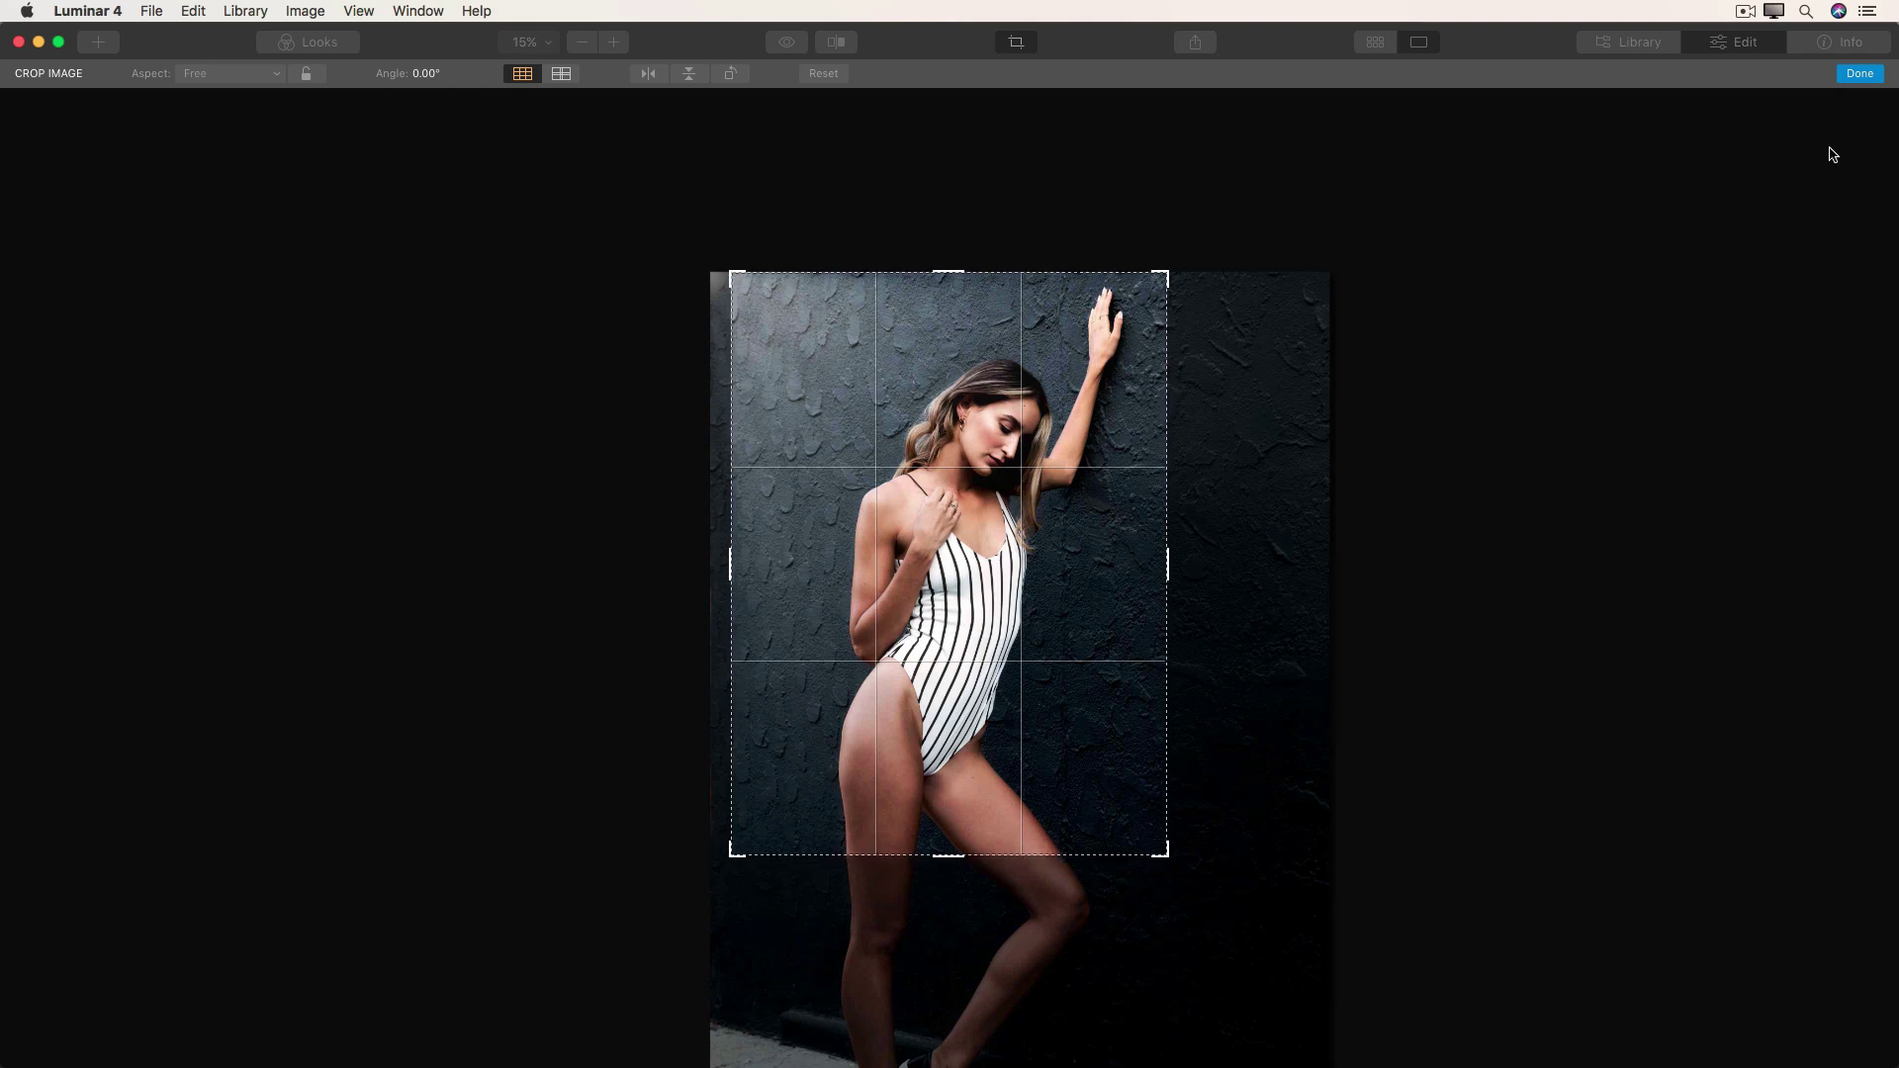
pyautogui.click(1861, 75)
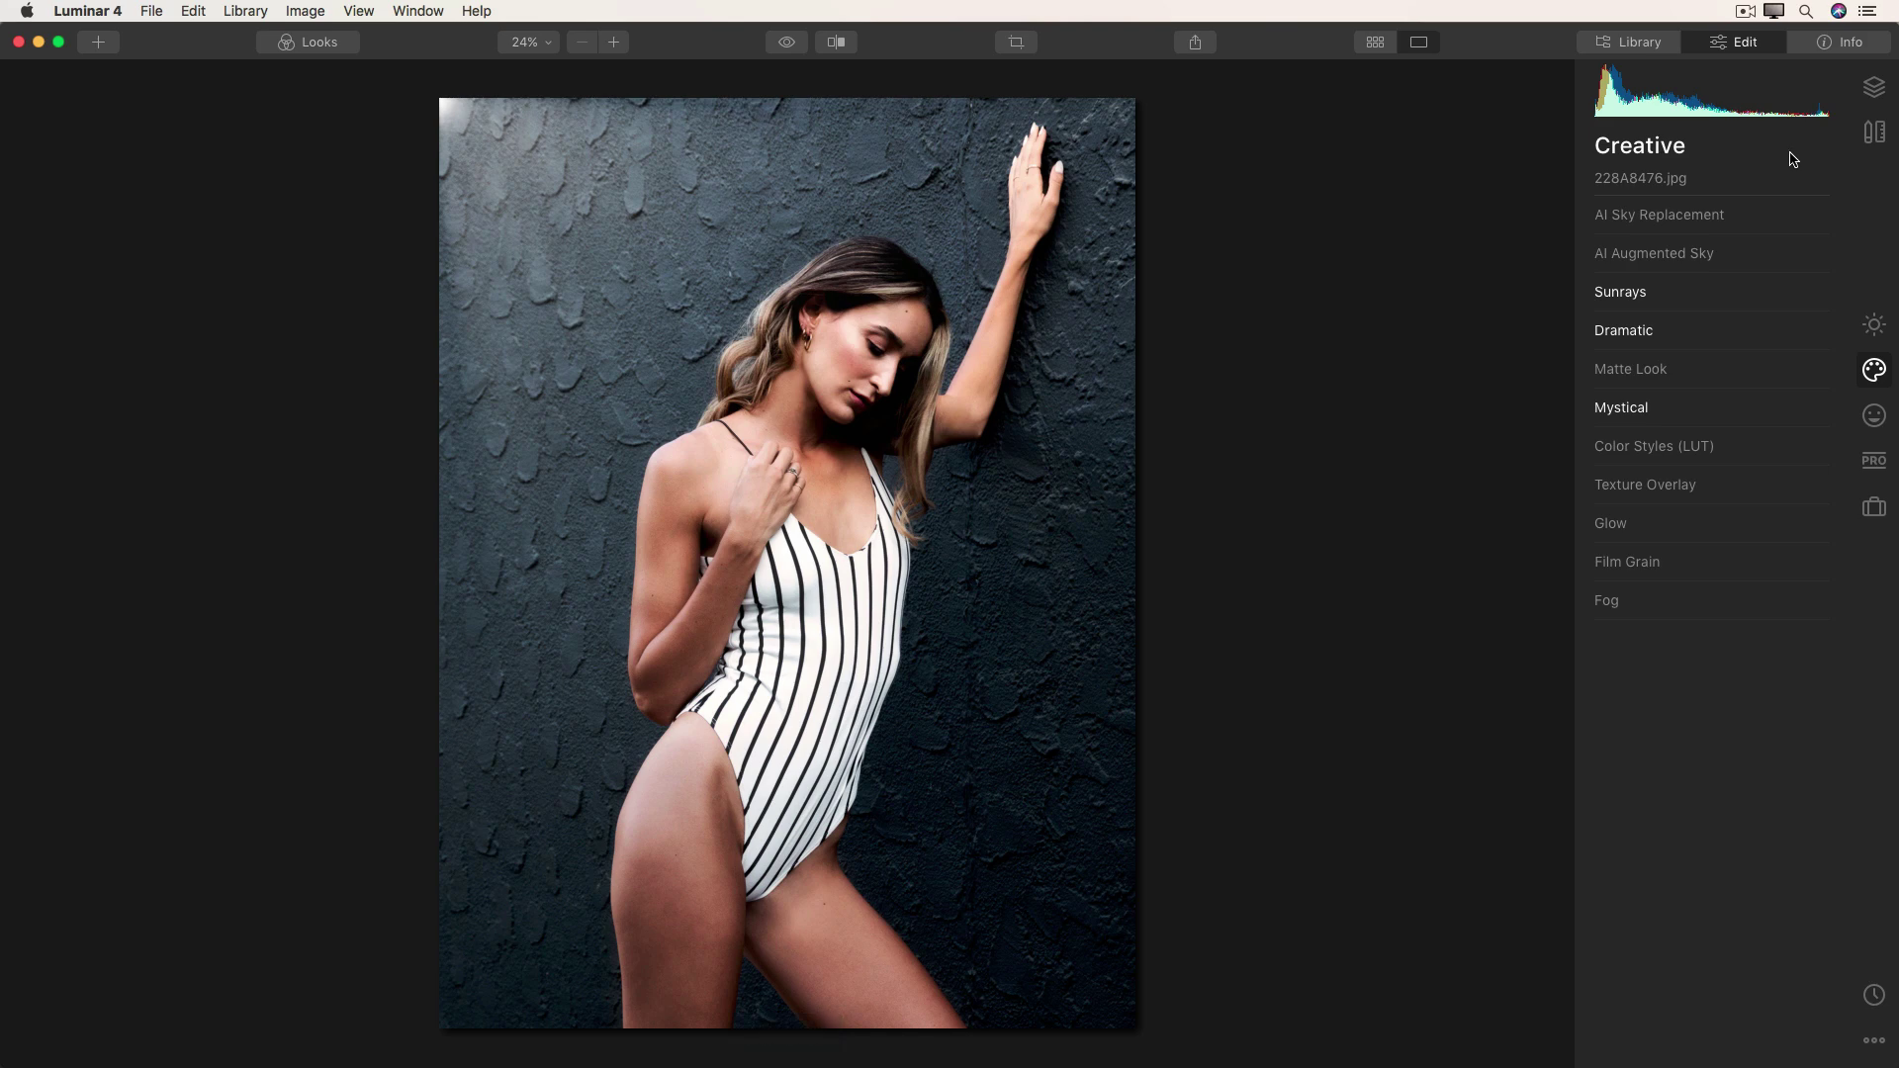
# Move the Sunrays sun center slightly farther outside the photo's upper-left corner and compare the photo before and after all edits
pyautogui.click(1634, 294)
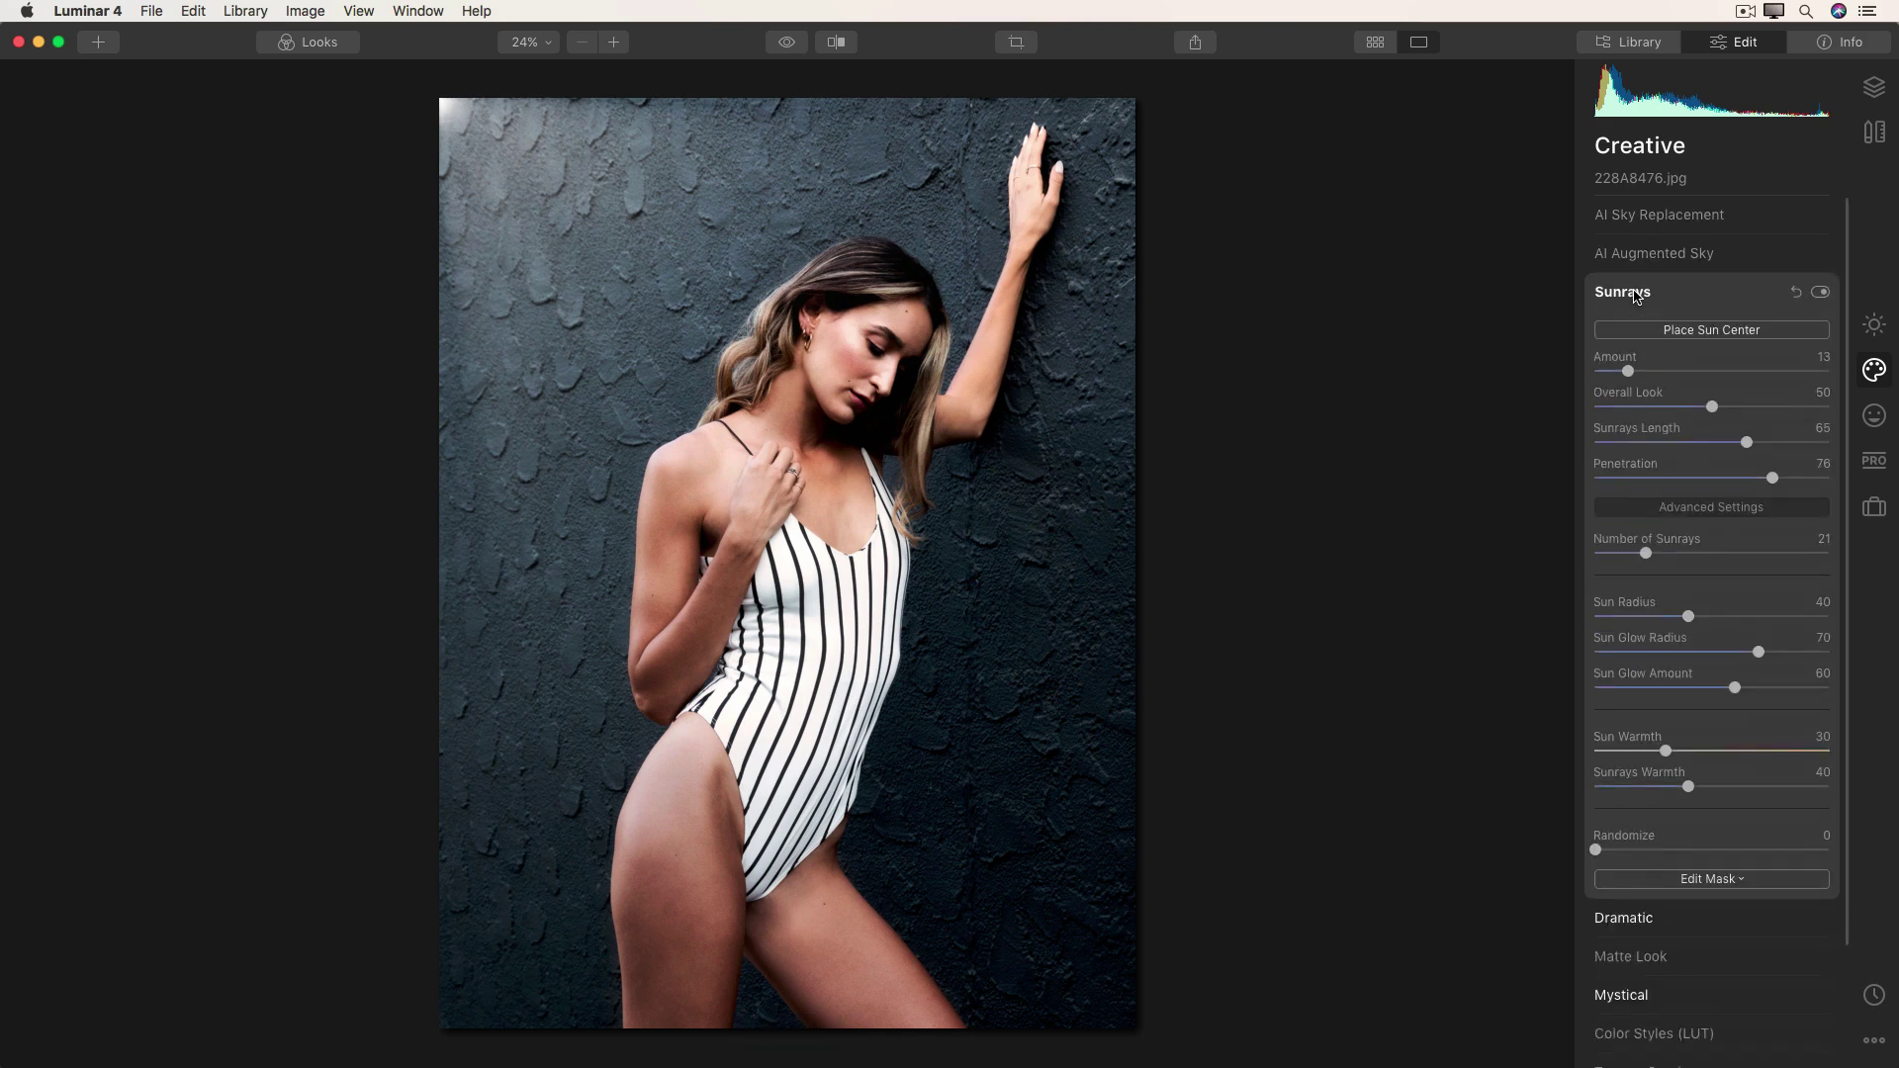
pyautogui.click(1630, 331)
pyautogui.moveTo(419, 96); pyautogui.dragTo(411, 90)
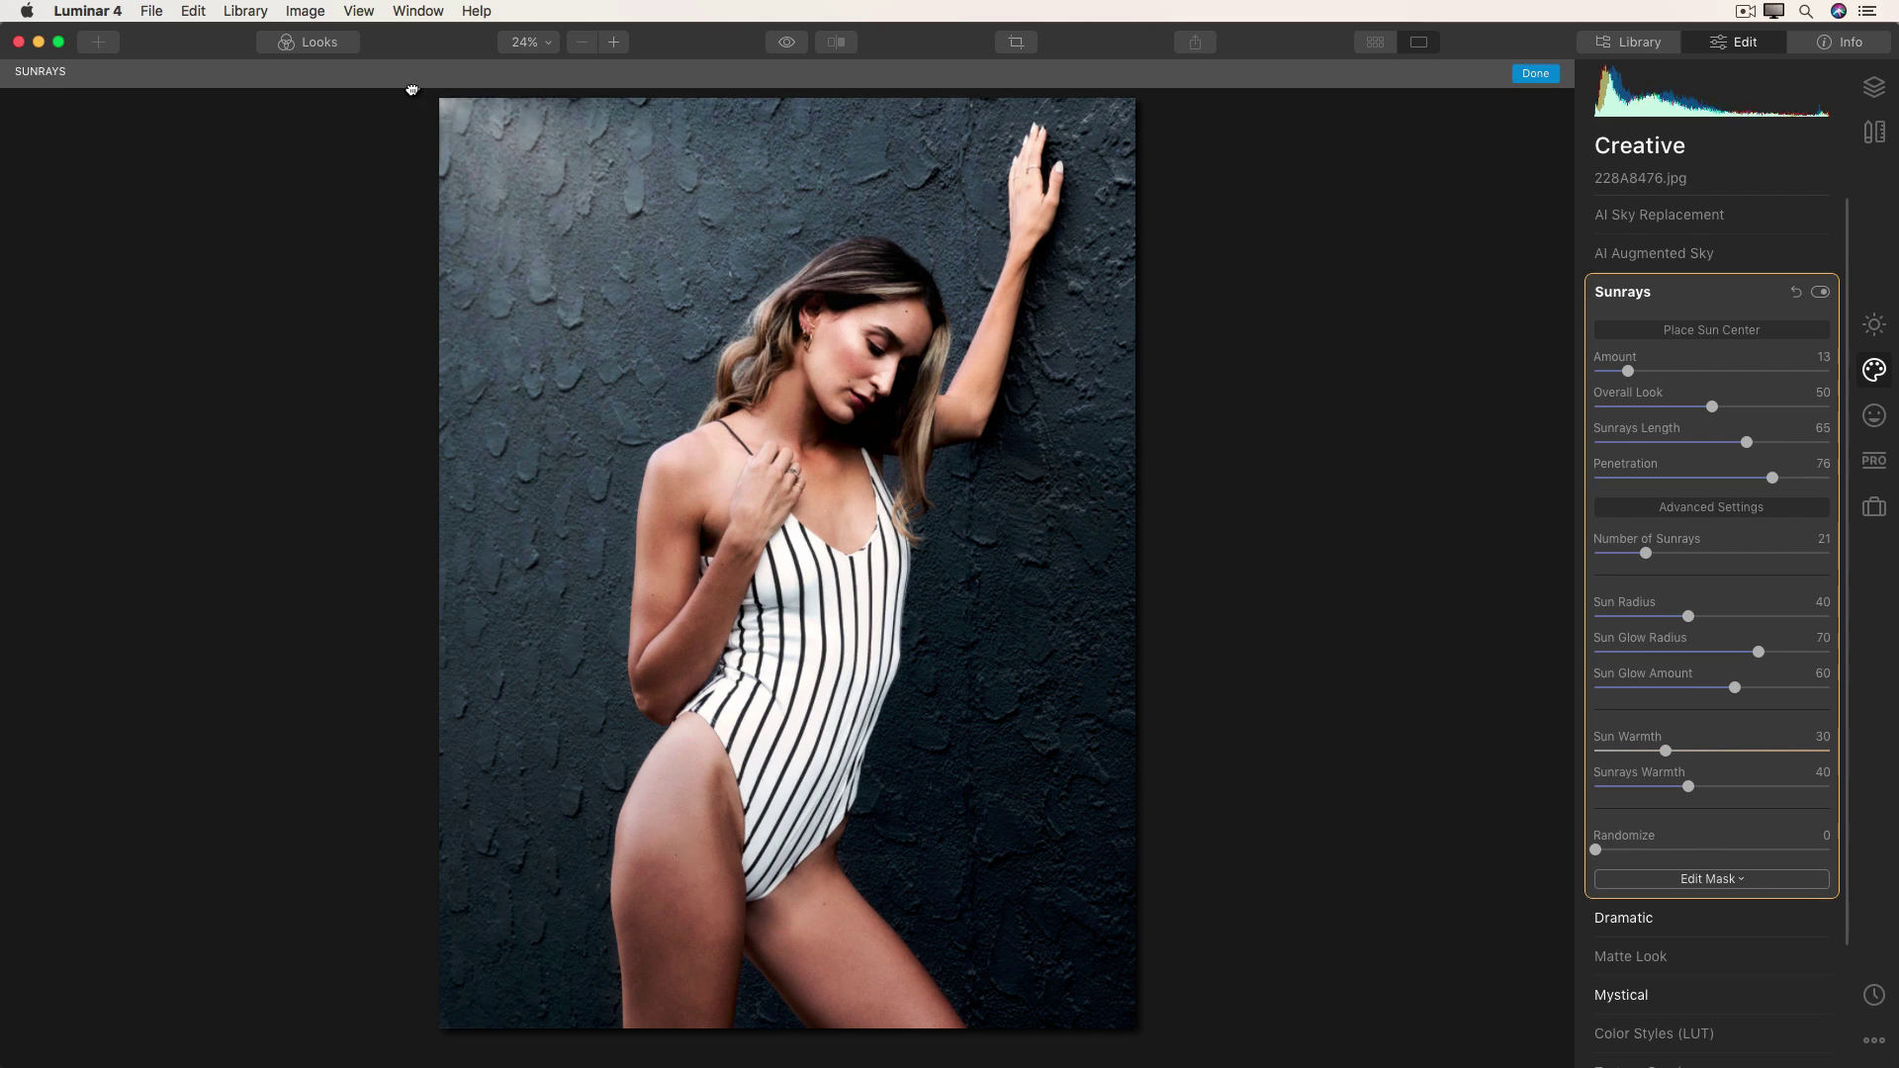
pyautogui.click(1637, 334)
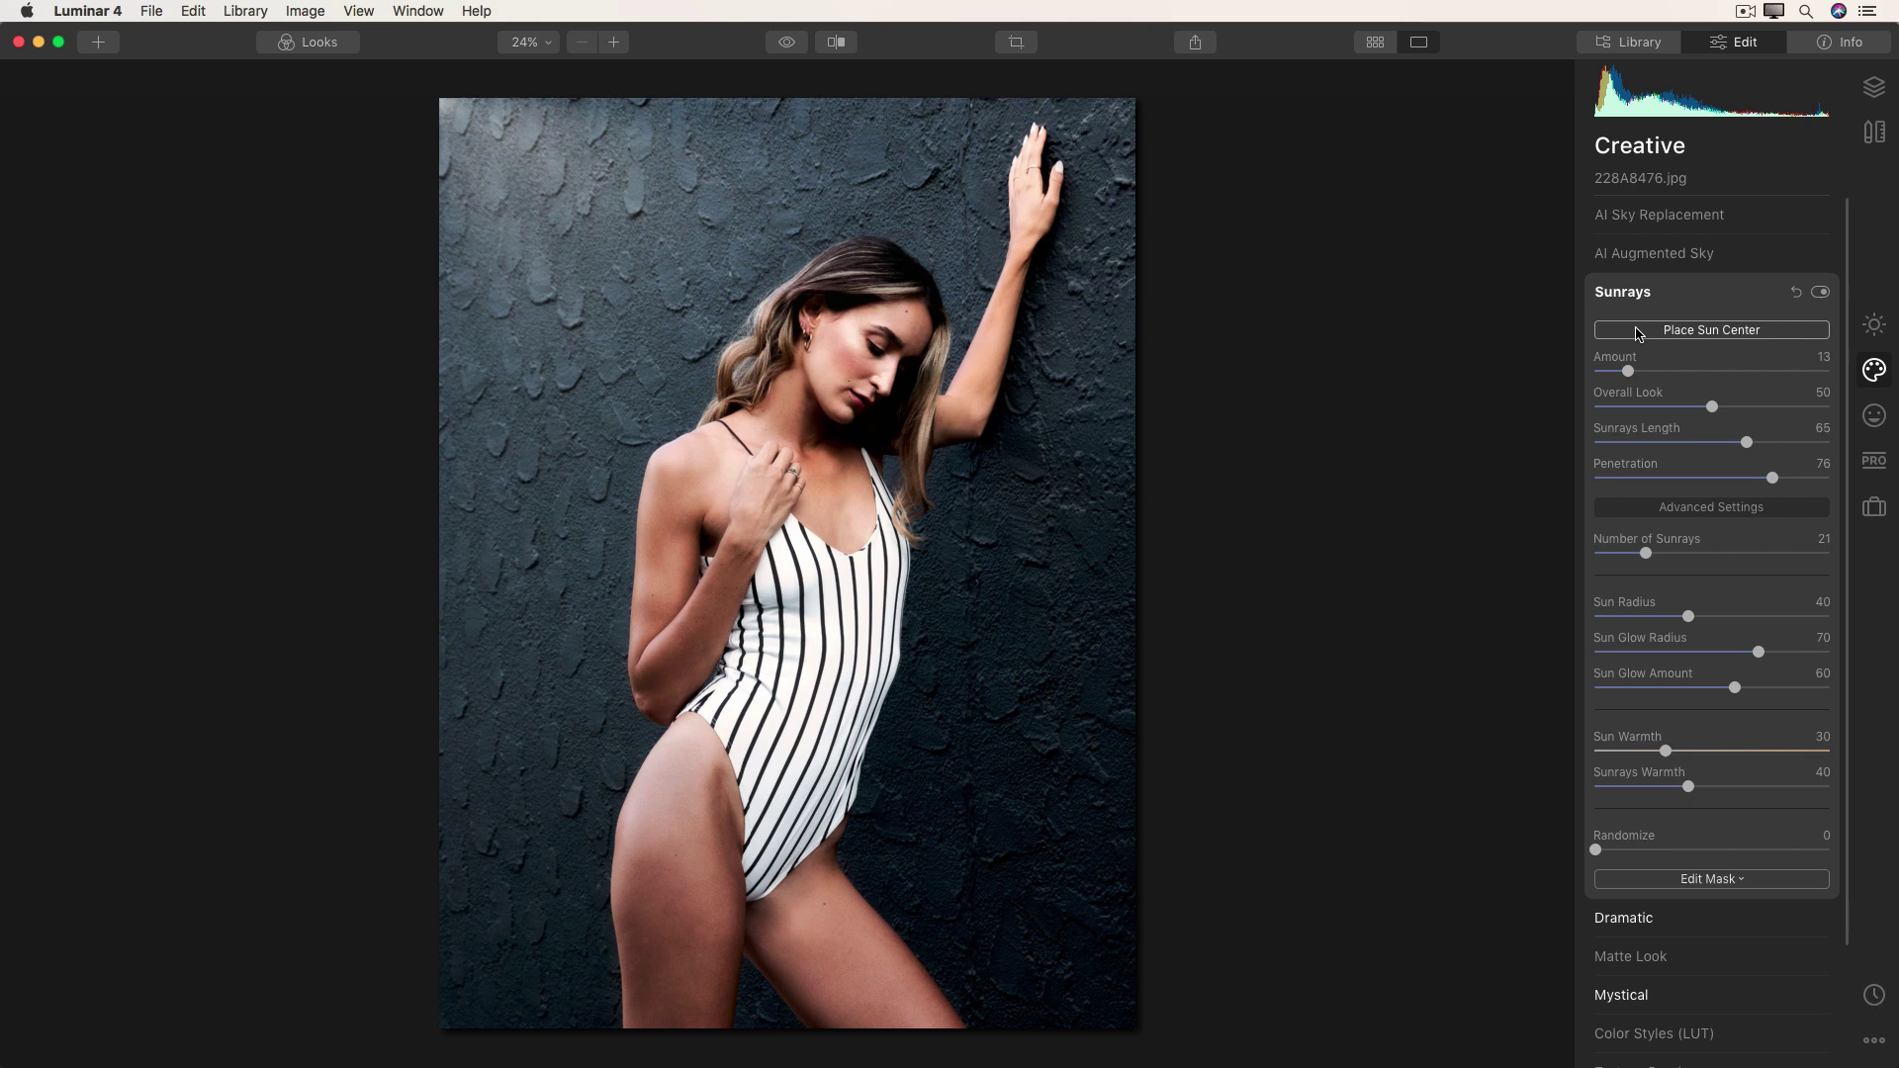
pyautogui.click(1620, 293)
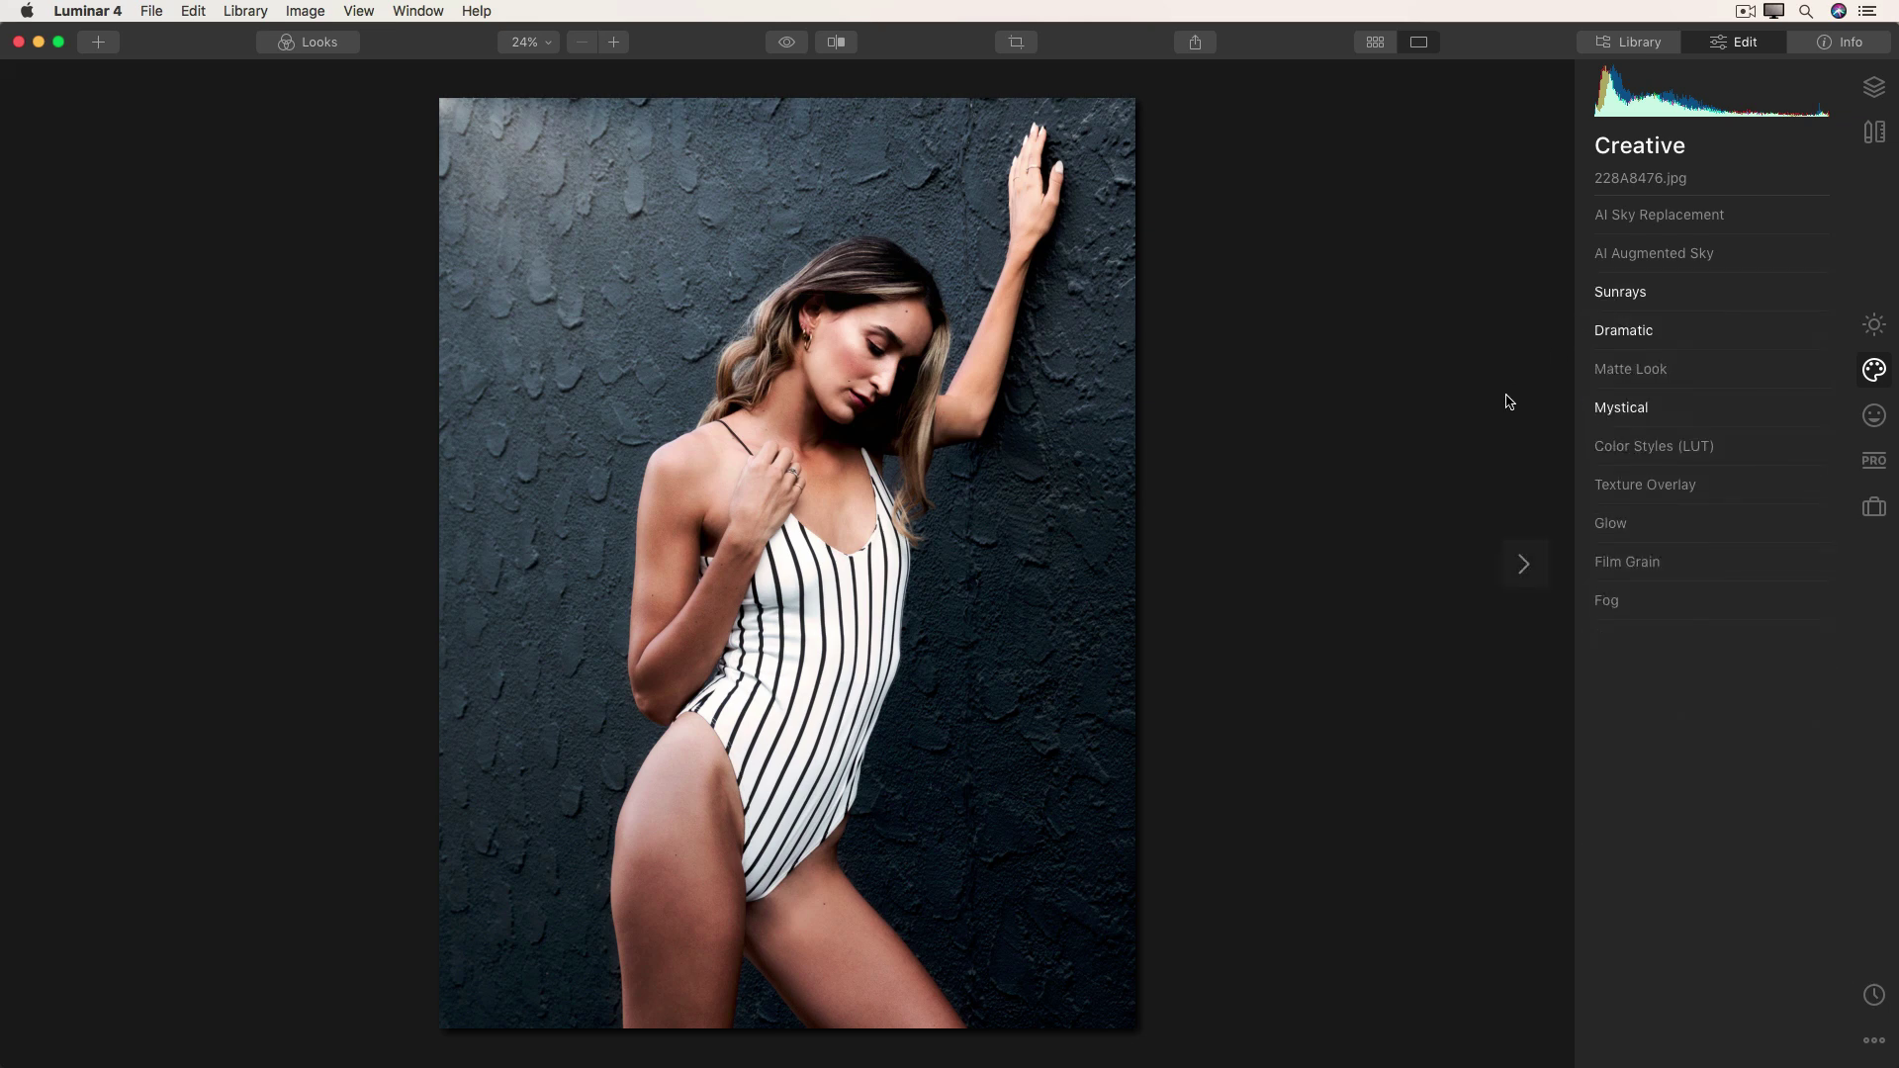
pyautogui.click(779, 43)
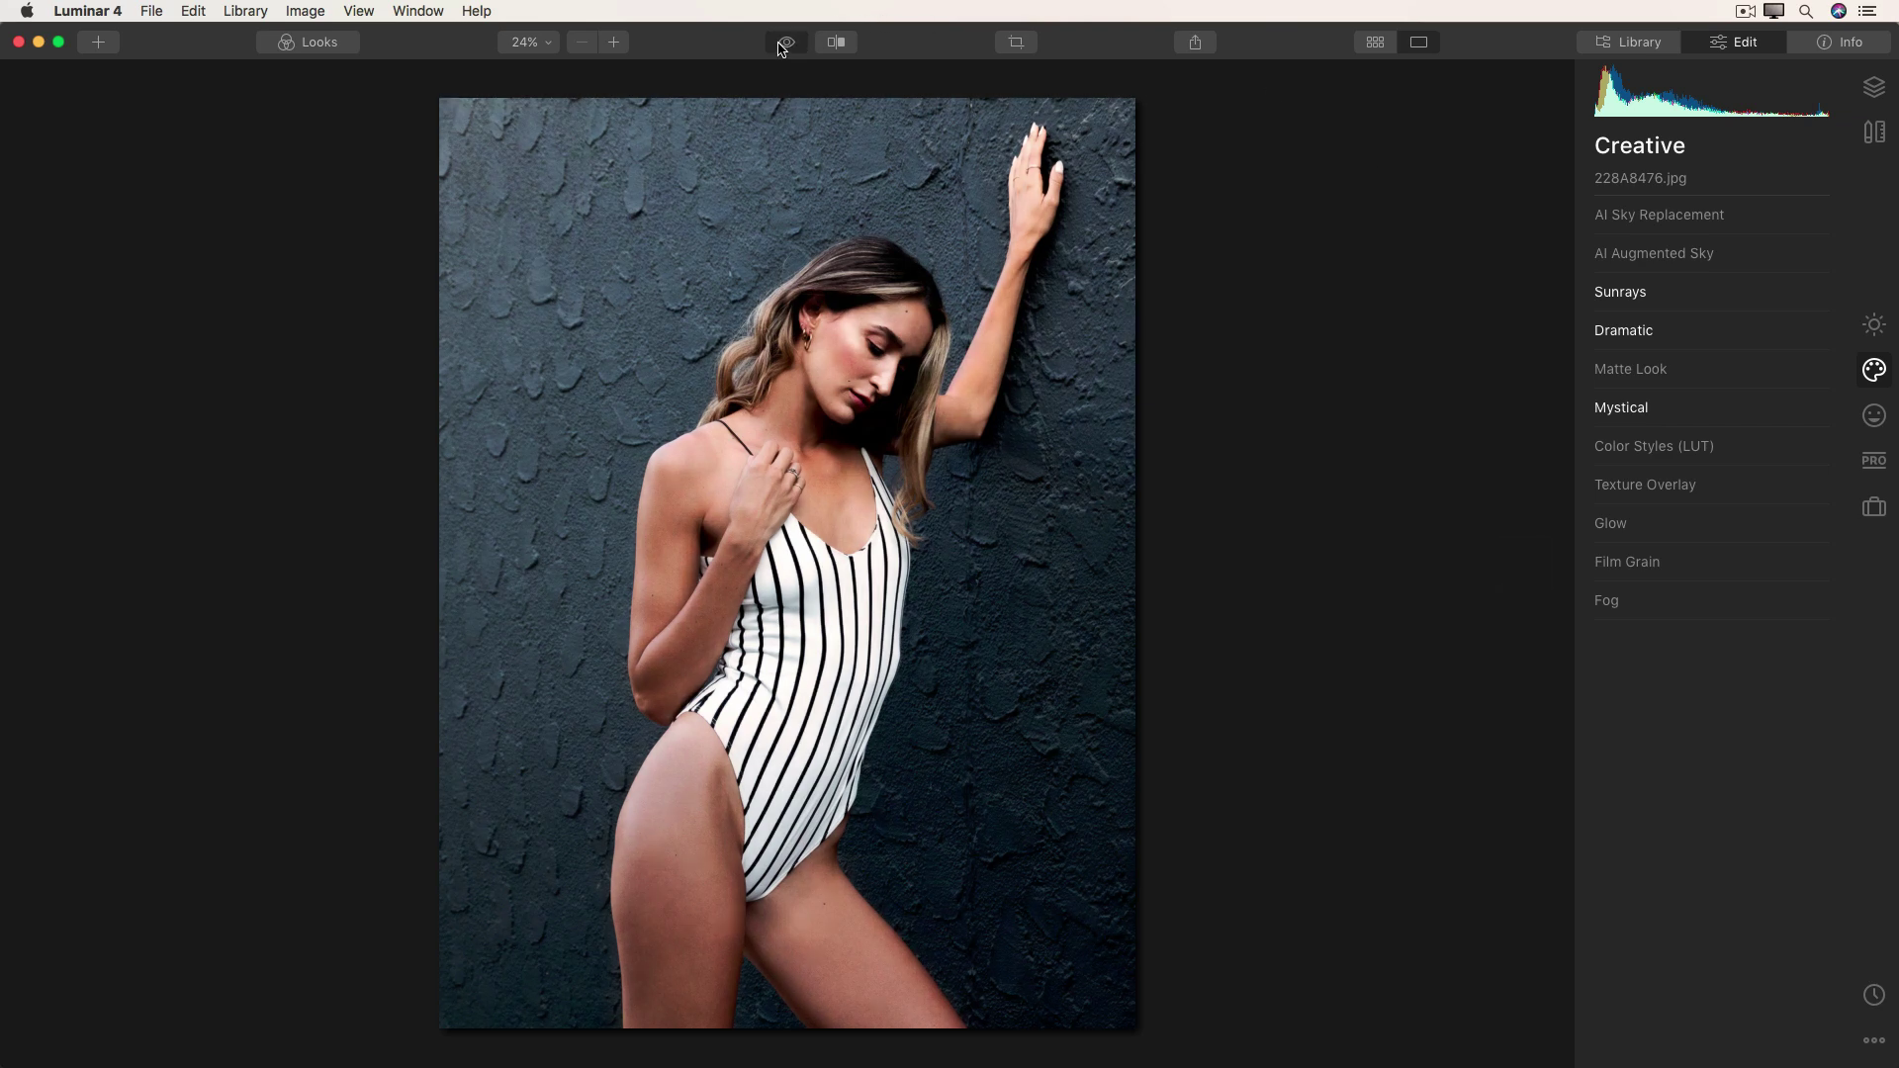
pyautogui.click(782, 46)
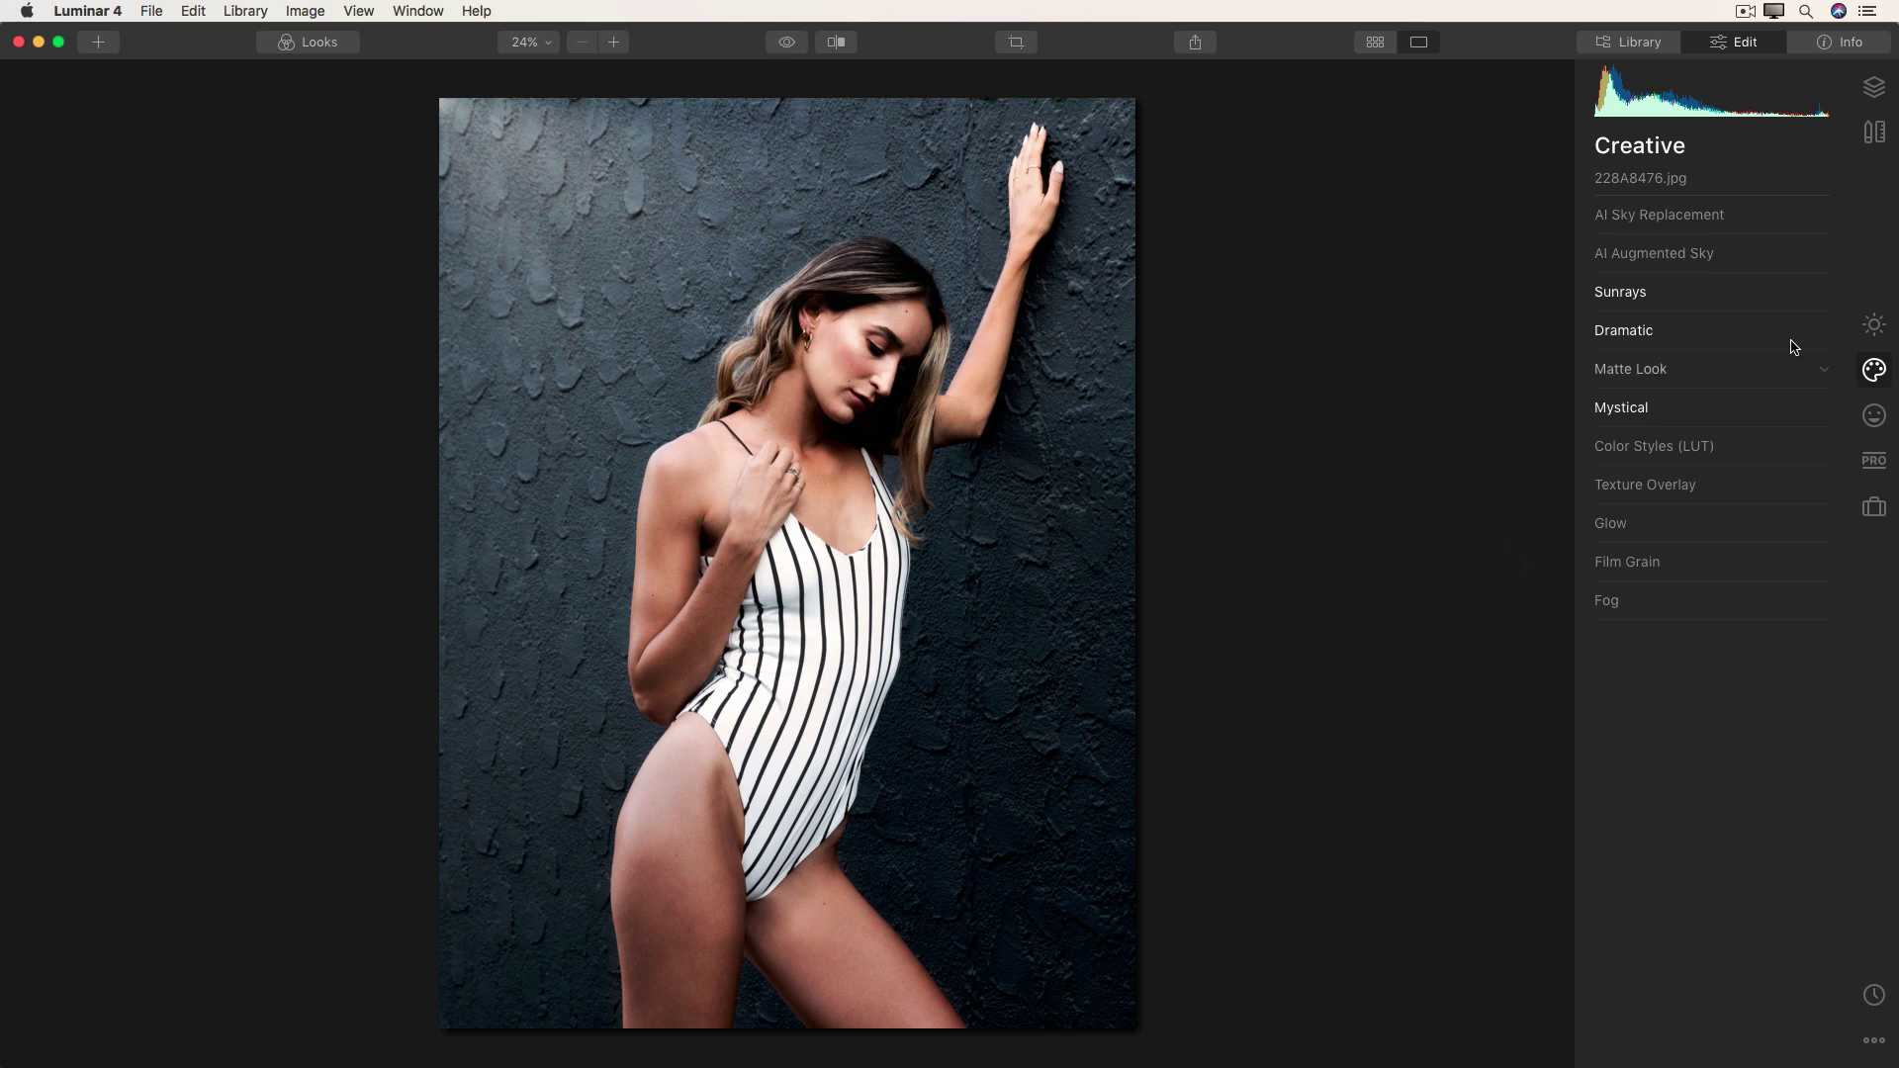
# Convert the cropped swimsuit photo to black and white with B&W Conversion
pyautogui.click(1875, 324)
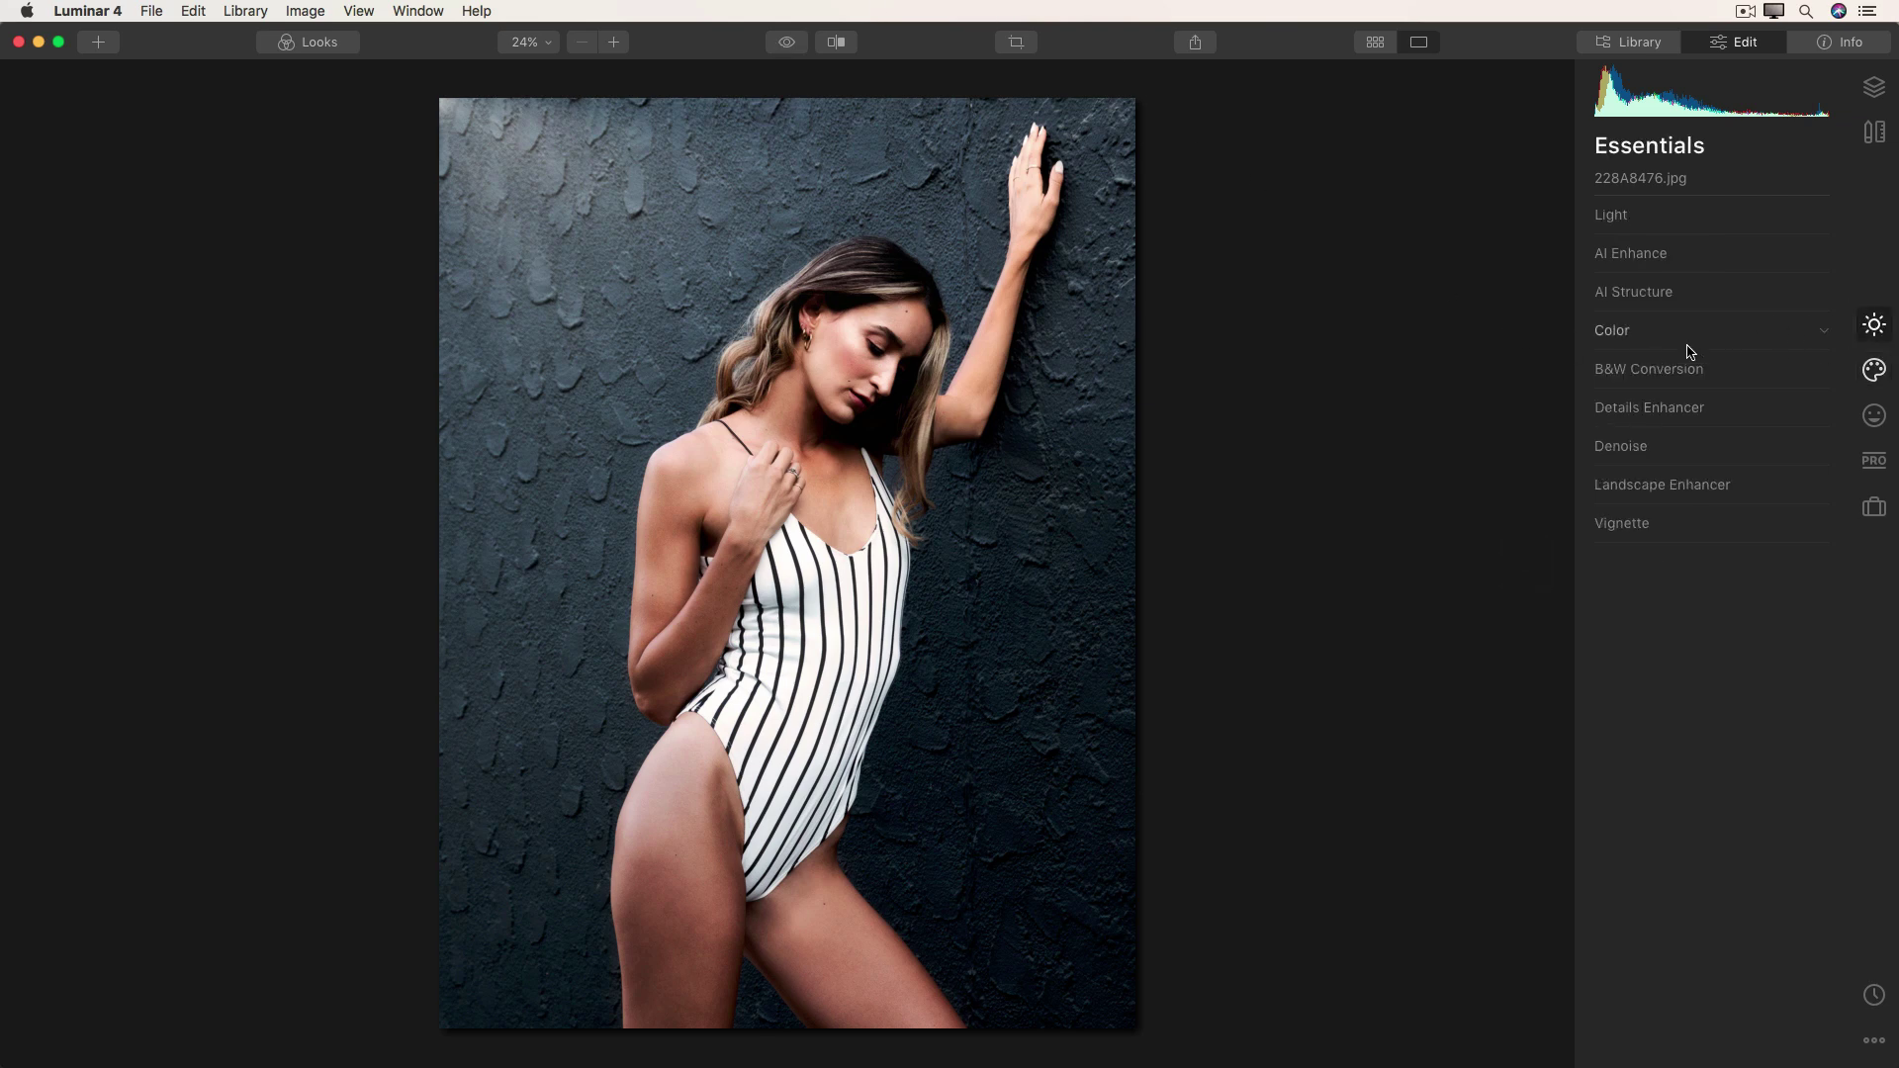
pyautogui.click(1666, 369)
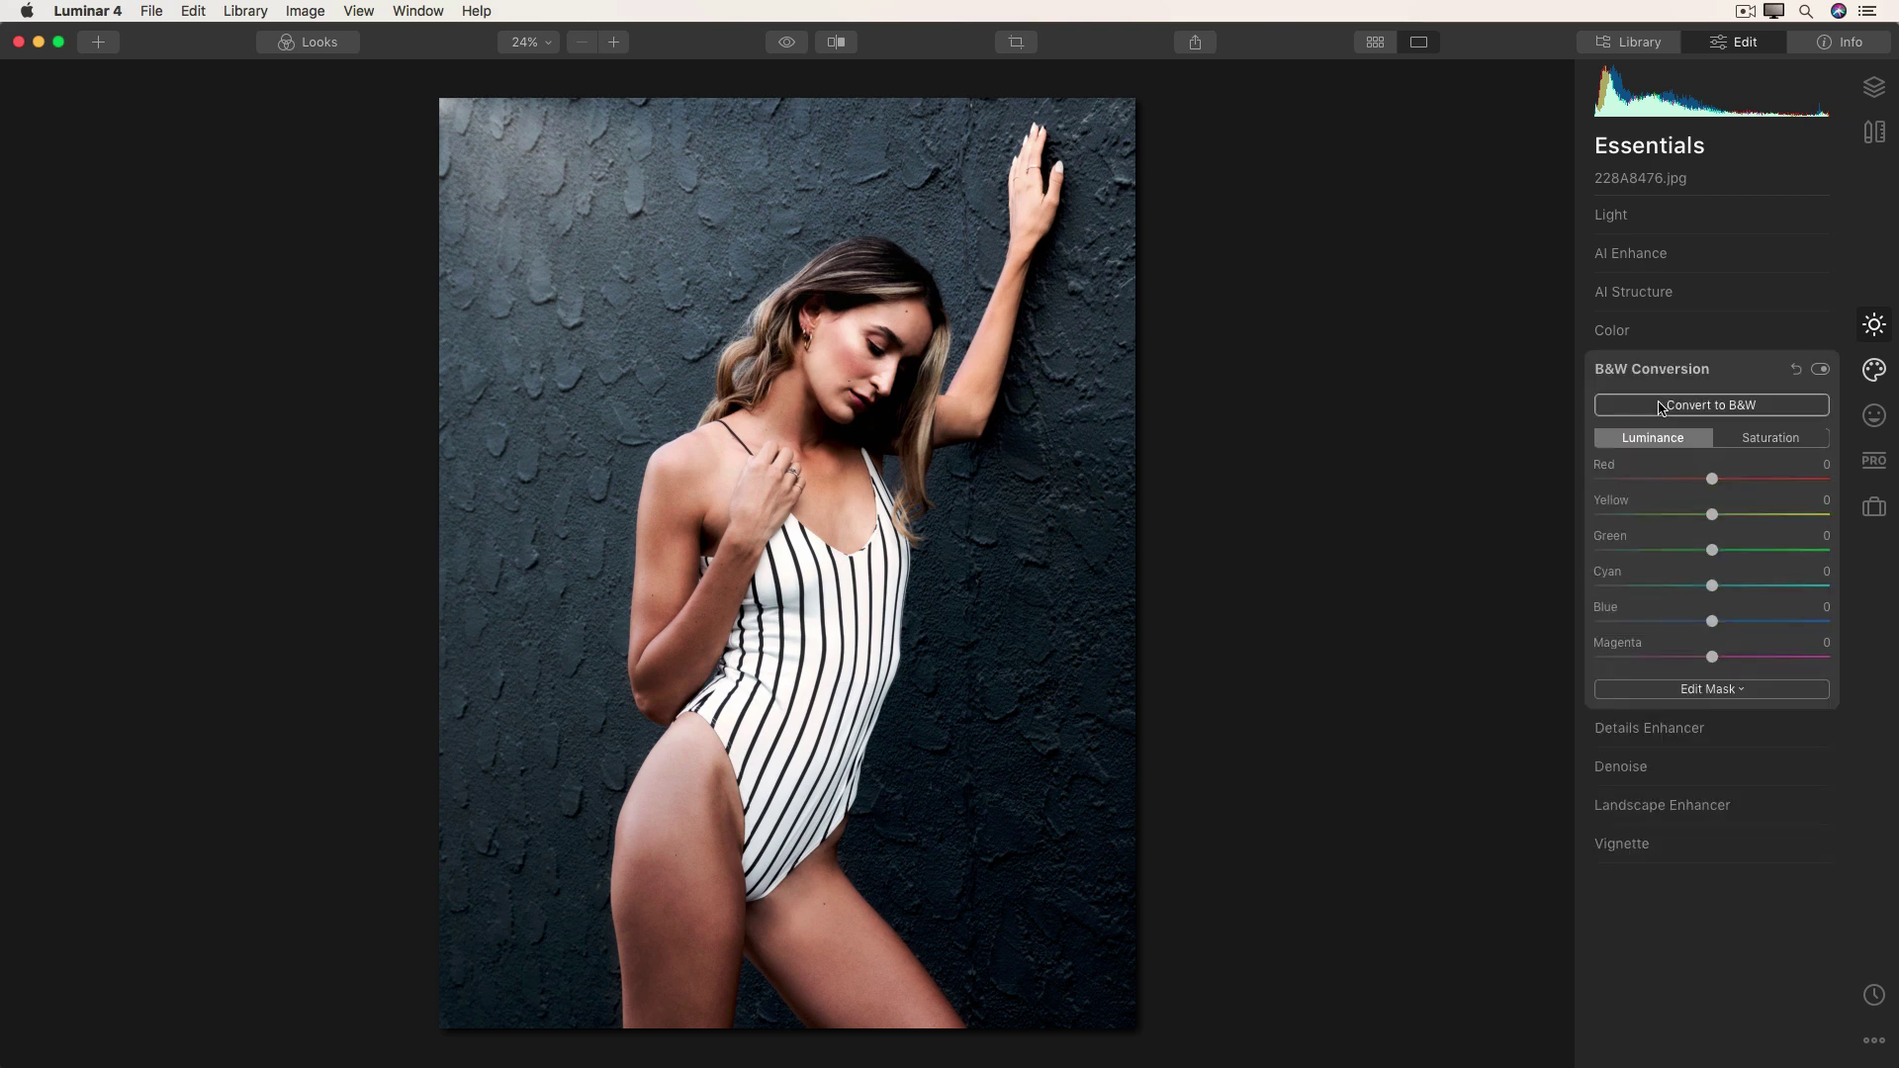
pyautogui.click(1662, 407)
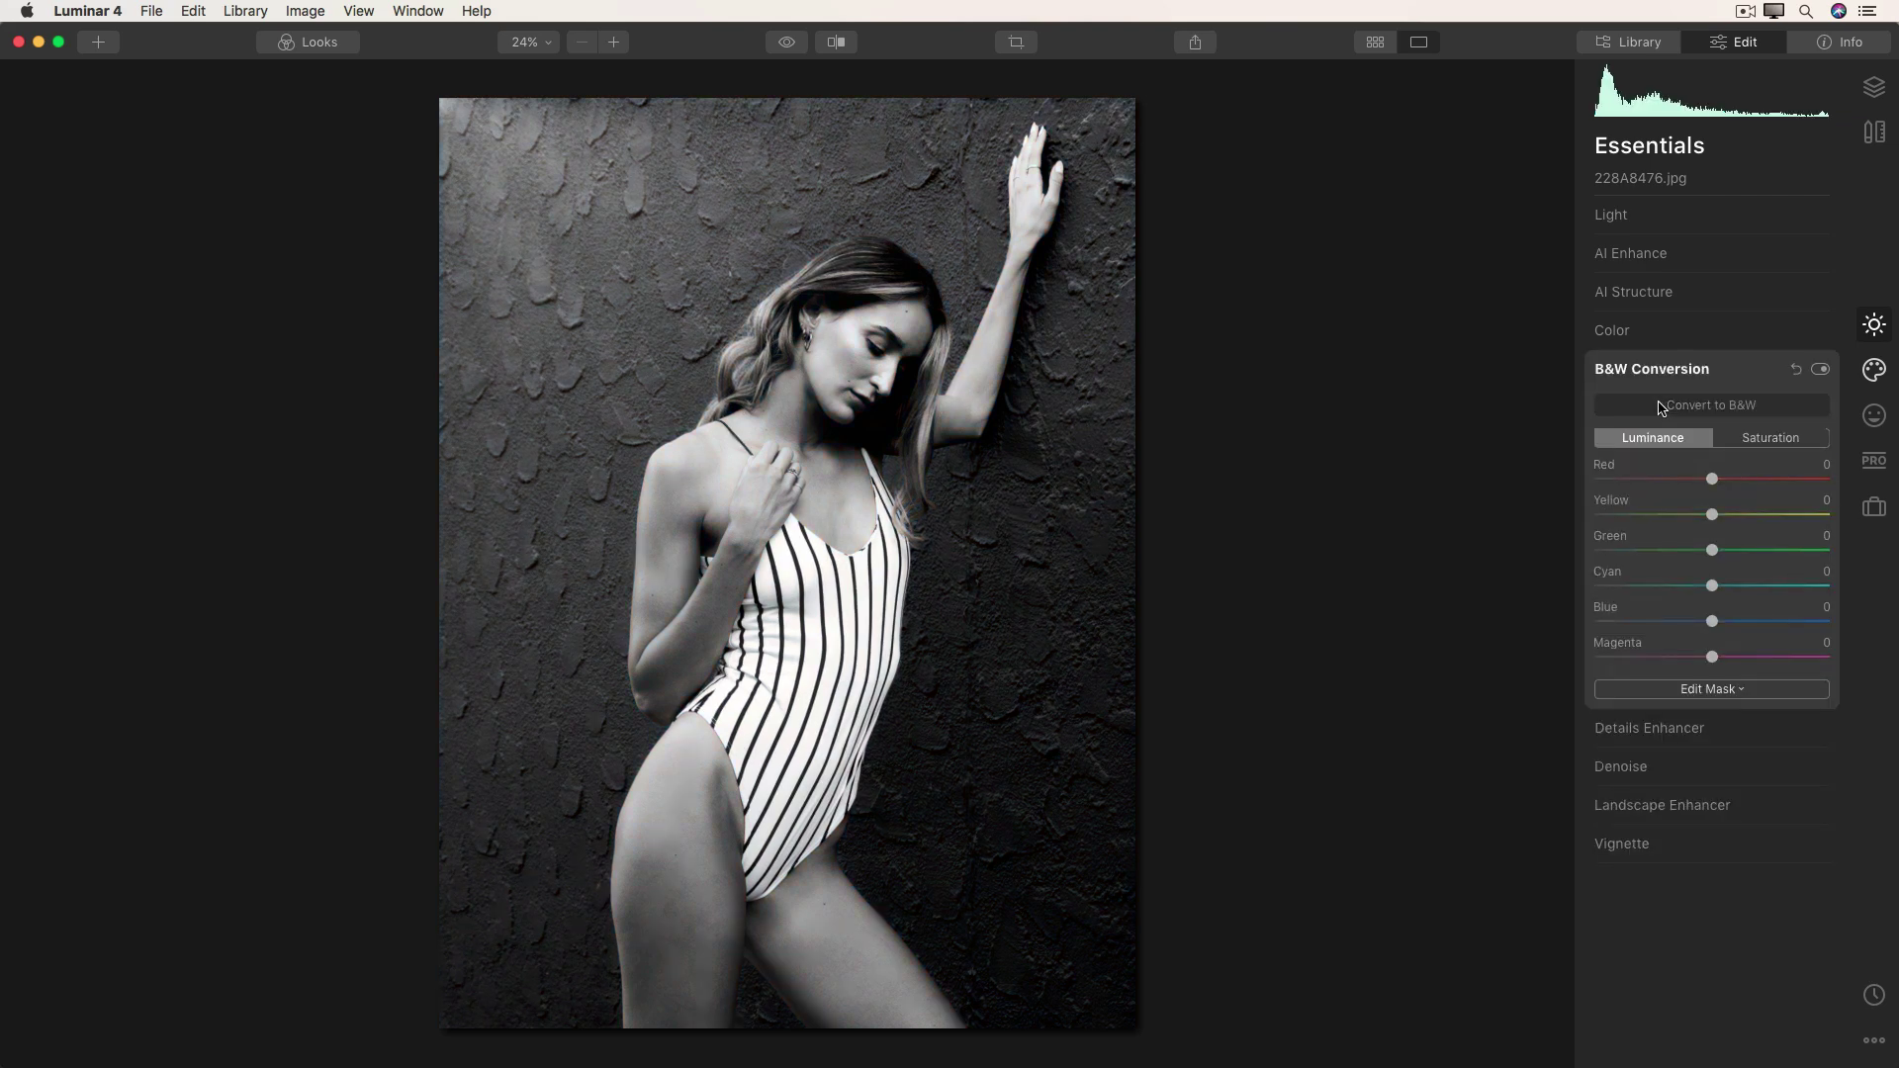